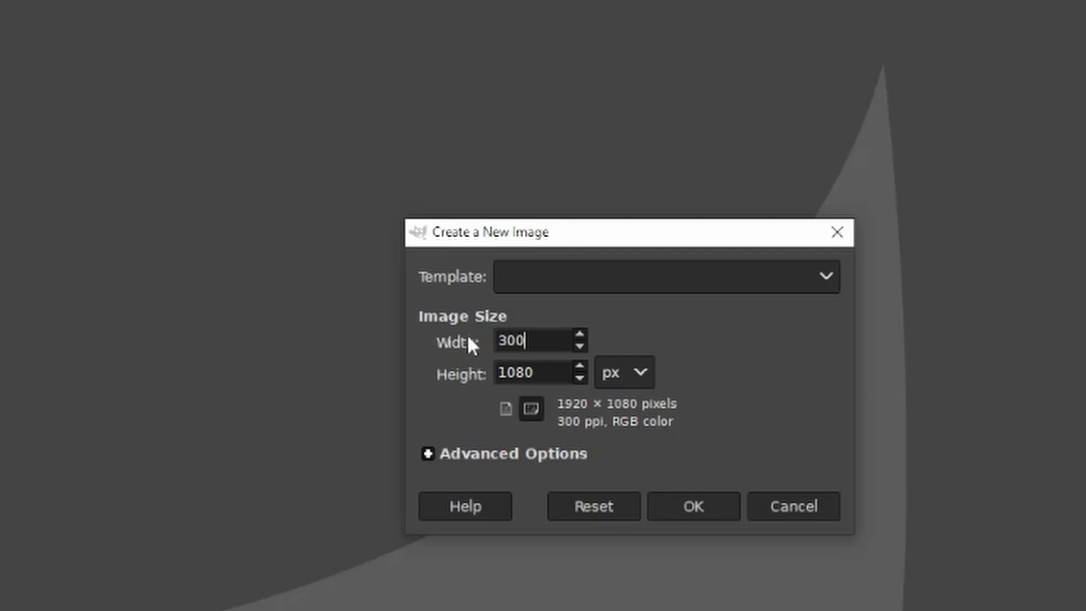
Step: Set the new image width and height to 3000 px and create the white canvas
{"action": "double_click", "coordinate": [538, 372]}
{"action": "type", "text": "3000"}
{"action": "left_click", "coordinate": [698, 505]}
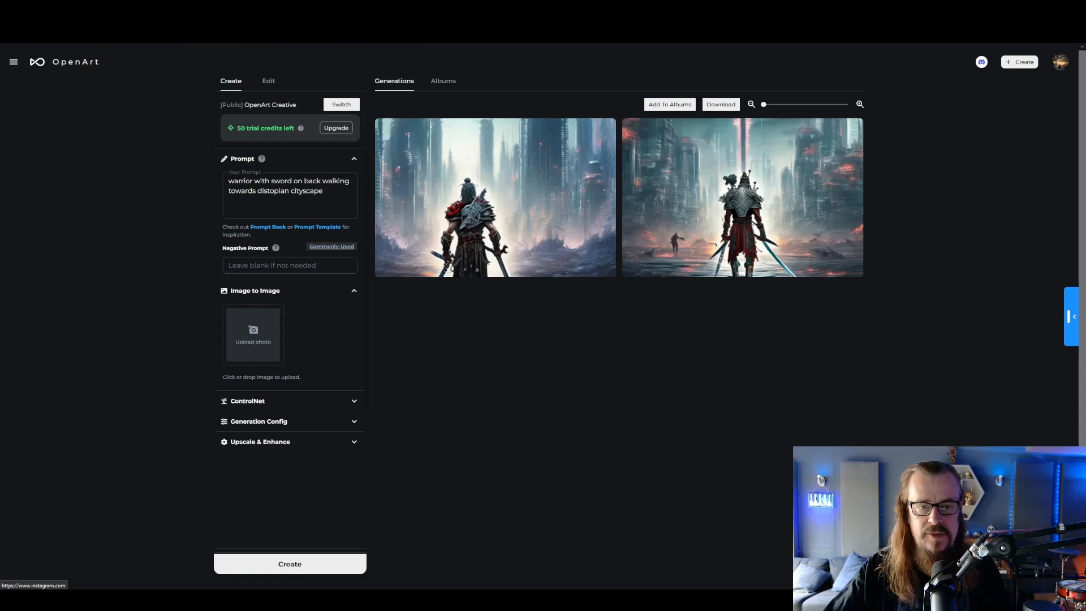
Step: Download the first OpenArt image of the warrior facing the dystopian cityscape
{"action": "left_click", "coordinate": [289, 195]}
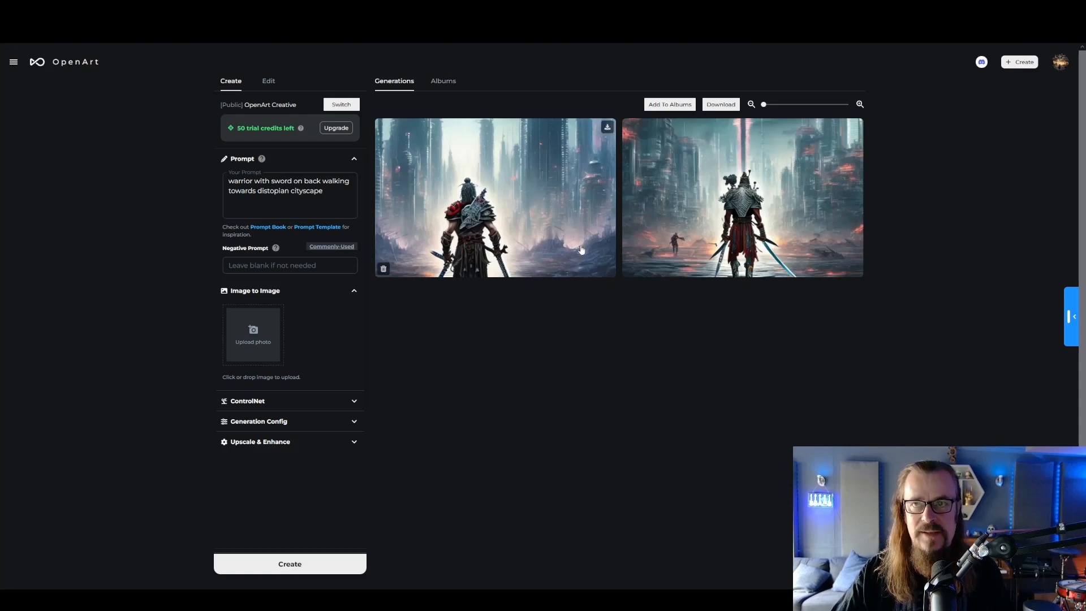
{"action": "left_click", "coordinate": [607, 128]}
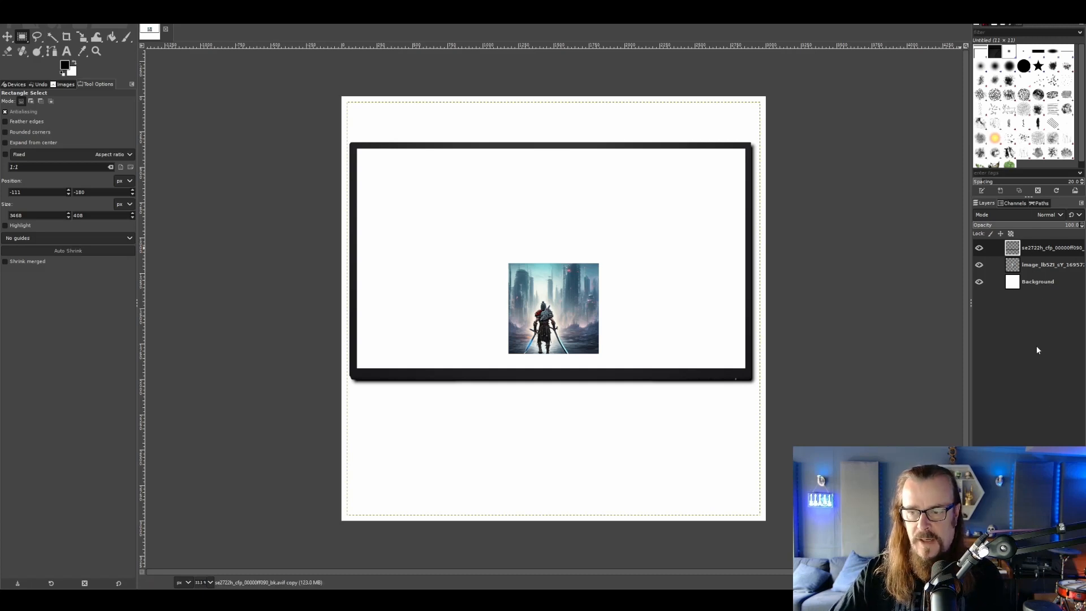
Step: Scale the warrior layer with the chain linked, enlarging it proportionally to about 2211 px
{"action": "left_click", "coordinate": [1039, 264]}
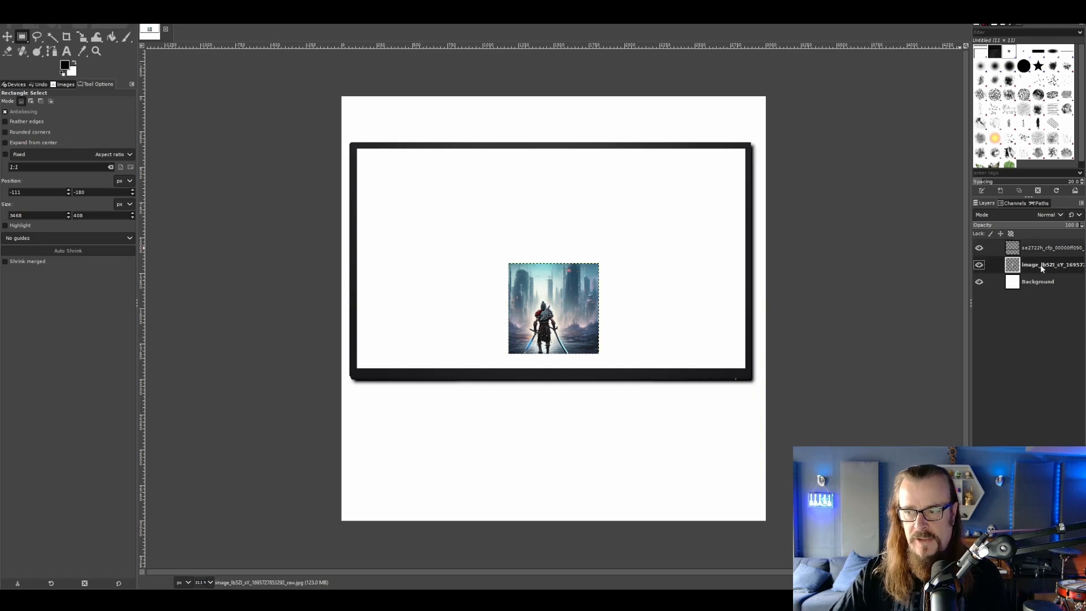
{"action": "left_click", "coordinate": [82, 37]}
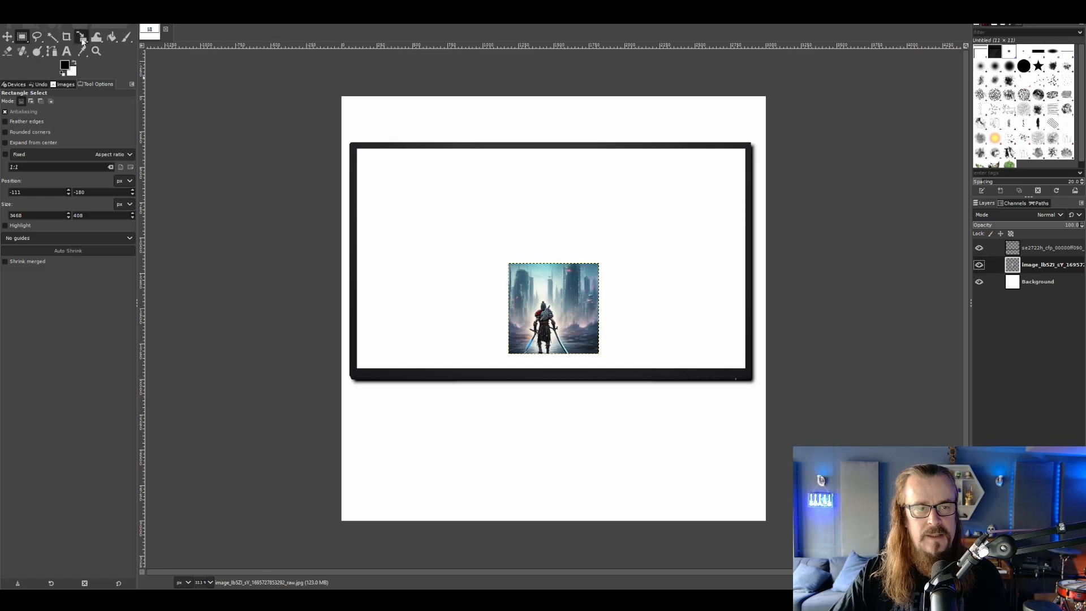
{"action": "left_click", "coordinate": [548, 308]}
{"action": "left_click_drag", "start_coordinate": [509, 264], "coordinate": [704, 255]}
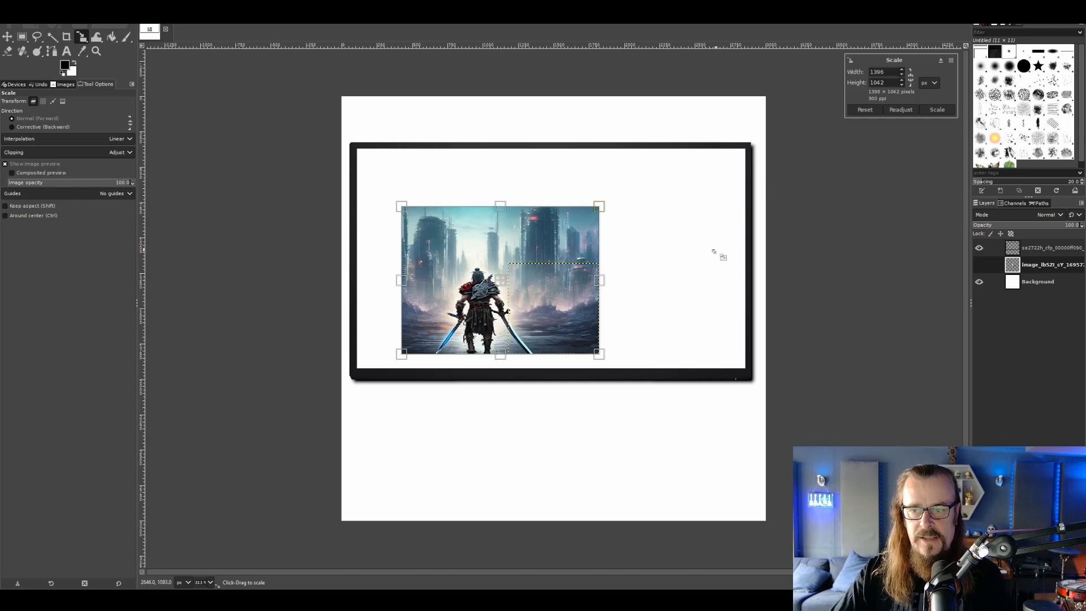
{"action": "left_click", "coordinate": [865, 110]}
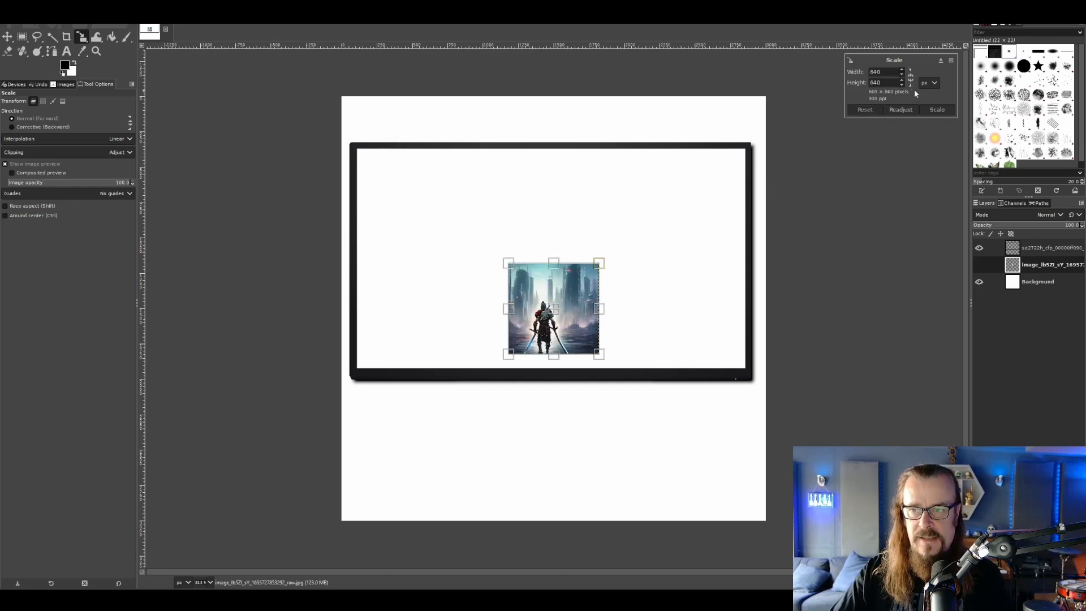
{"action": "left_click", "coordinate": [911, 77]}
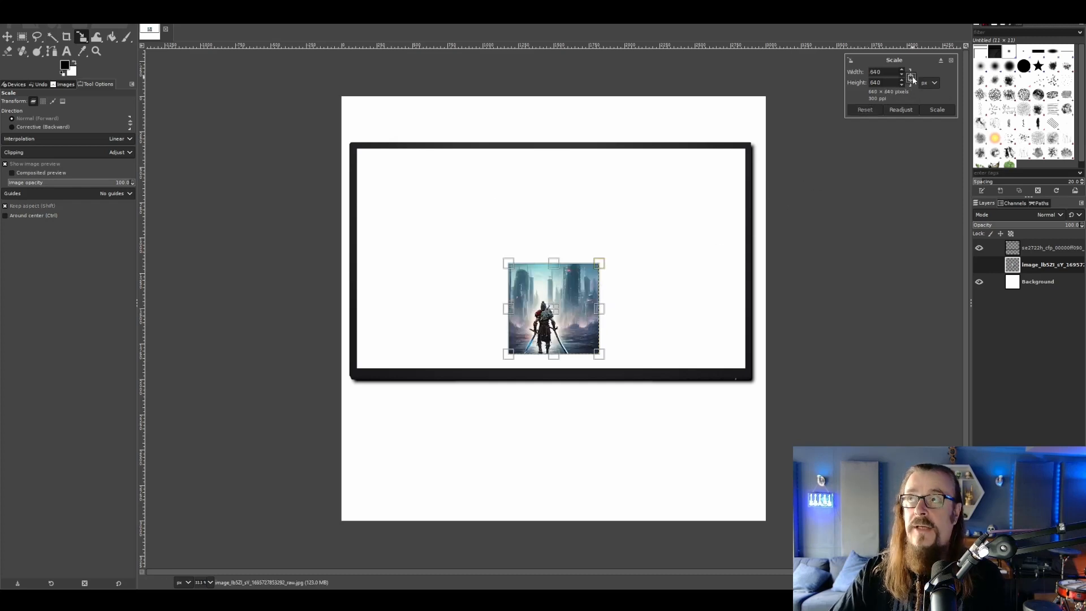
{"action": "left_click_drag", "start_coordinate": [508, 263], "coordinate": [374, 197]}
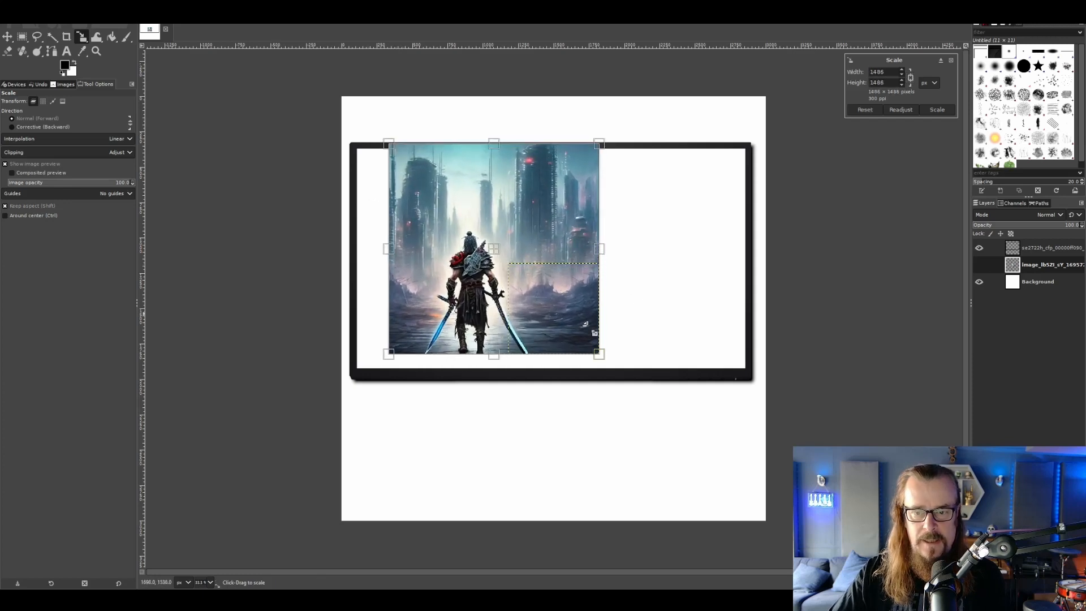
{"action": "left_click_drag", "start_coordinate": [598, 357], "coordinate": [813, 435]}
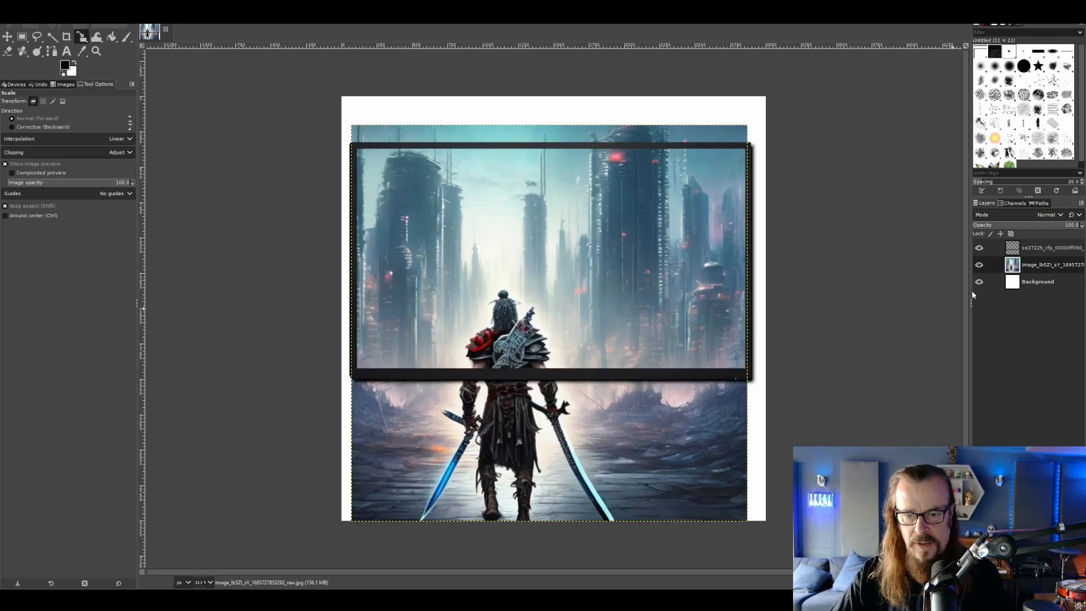
Step: Move the warrior image up into the monitor and select the overflow strip below the frame
{"action": "left_click", "coordinate": [7, 36]}
{"action": "left_click_drag", "start_coordinate": [562, 463], "coordinate": [564, 368]}
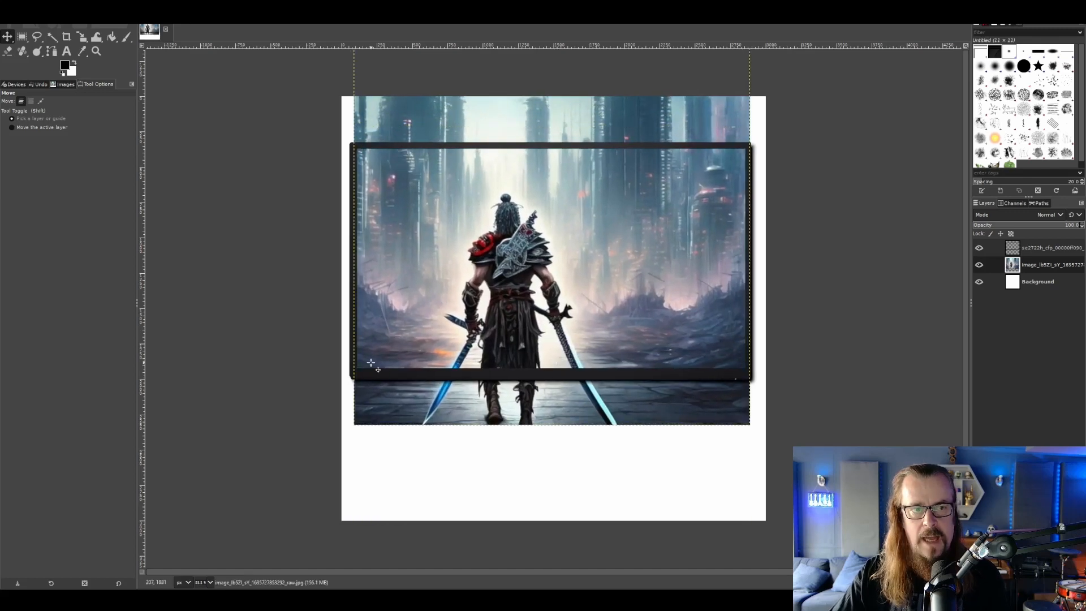
{"action": "left_click", "coordinate": [22, 36]}
{"action": "mouse_move", "coordinate": [347, 435]}
{"action": "left_mouse_down"}
{"action": "mouse_move", "coordinate": [841, 390]}
{"action": "mouse_move", "coordinate": [851, 374]}
{"action": "left_mouse_up"}
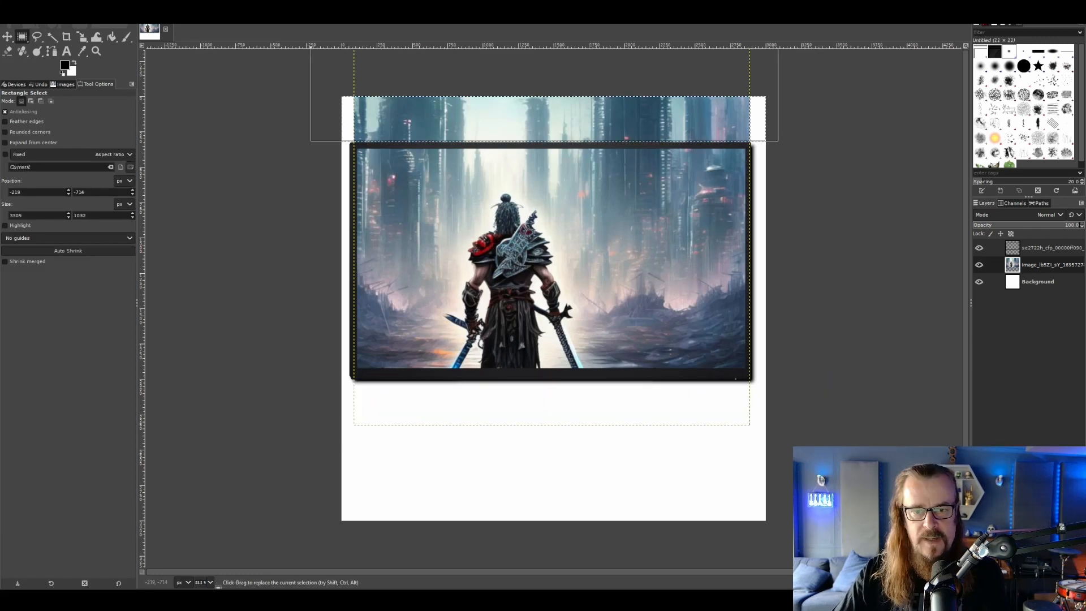
Step: Select the strip above the monitor as well, delete the overflow, and clear the selection
{"action": "key", "text": "minus"}
{"action": "key", "text": "minus"}
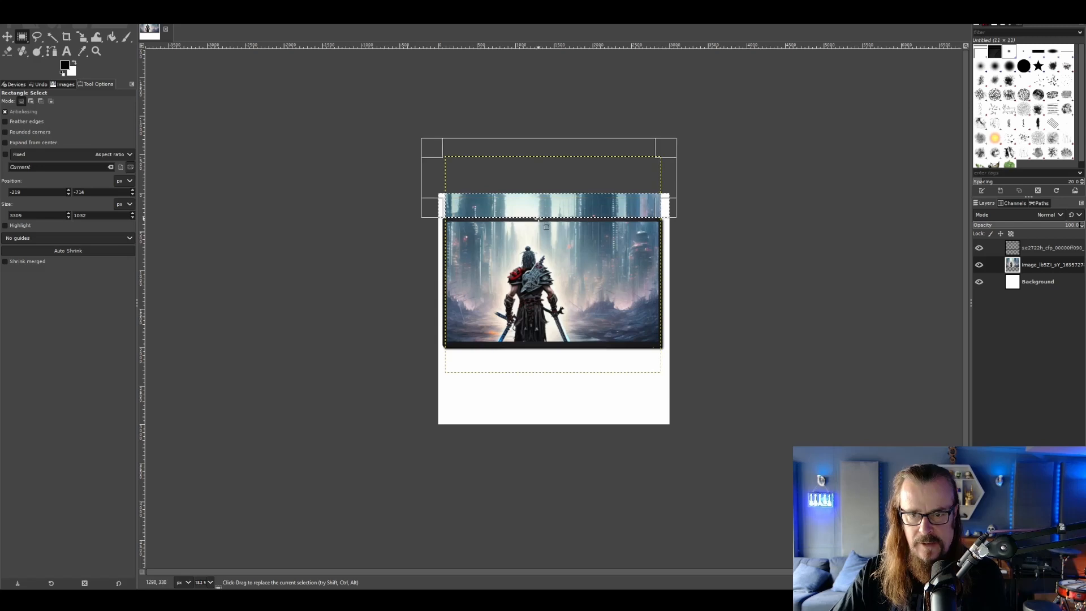
{"action": "left_click_drag", "start_coordinate": [538, 218], "coordinate": [538, 220]}
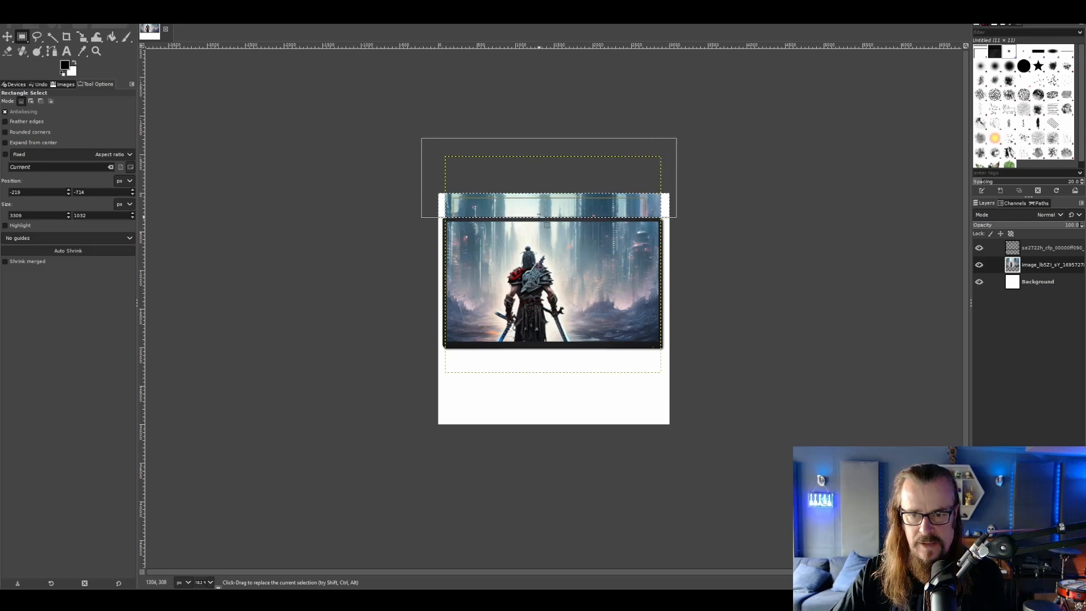
{"action": "key", "text": "Delete"}
{"action": "key", "text": "ctrl+shift+a"}
{"action": "scroll", "coordinate": [780, 452], "scroll_direction": "up", "scroll_amount": 2}
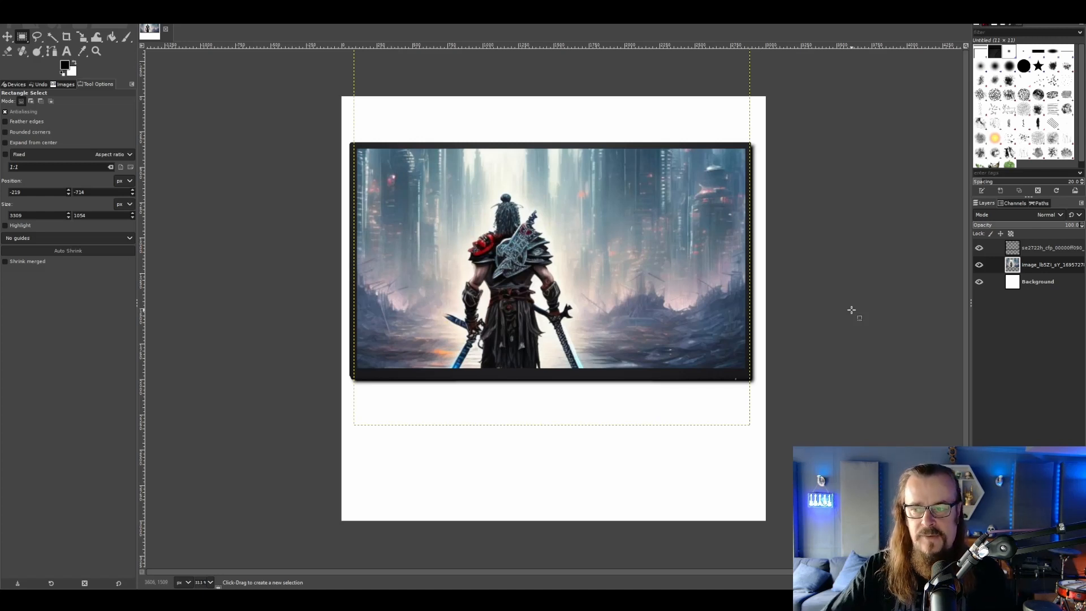
{"action": "left_click", "coordinate": [231, 599]}
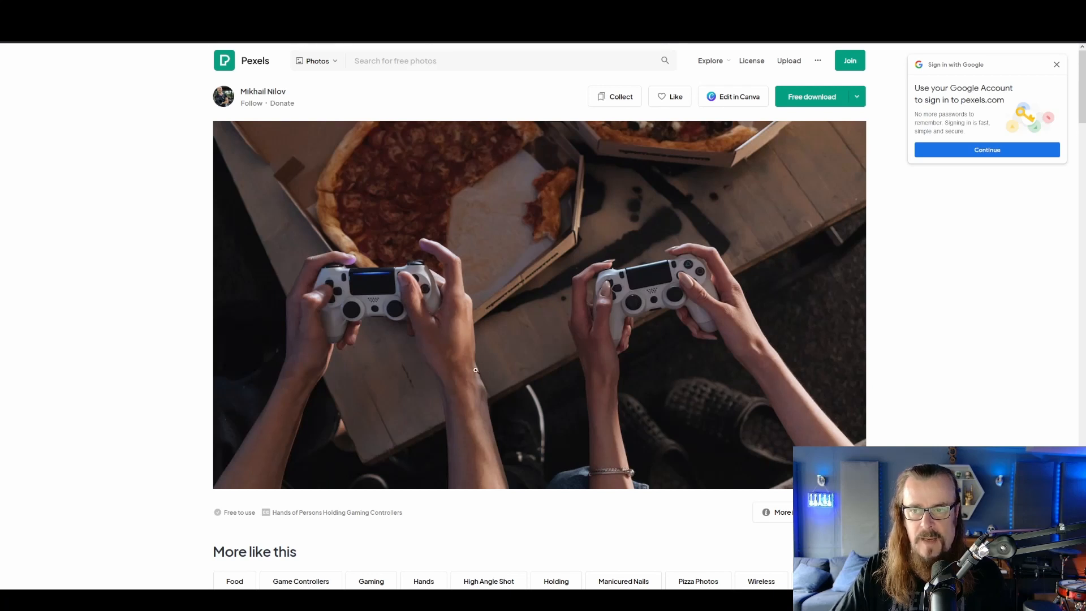
Step: Download the Pexels controllers photo and import it into GIMP converted to built-in sRGB
{"action": "left_click", "coordinate": [857, 97]}
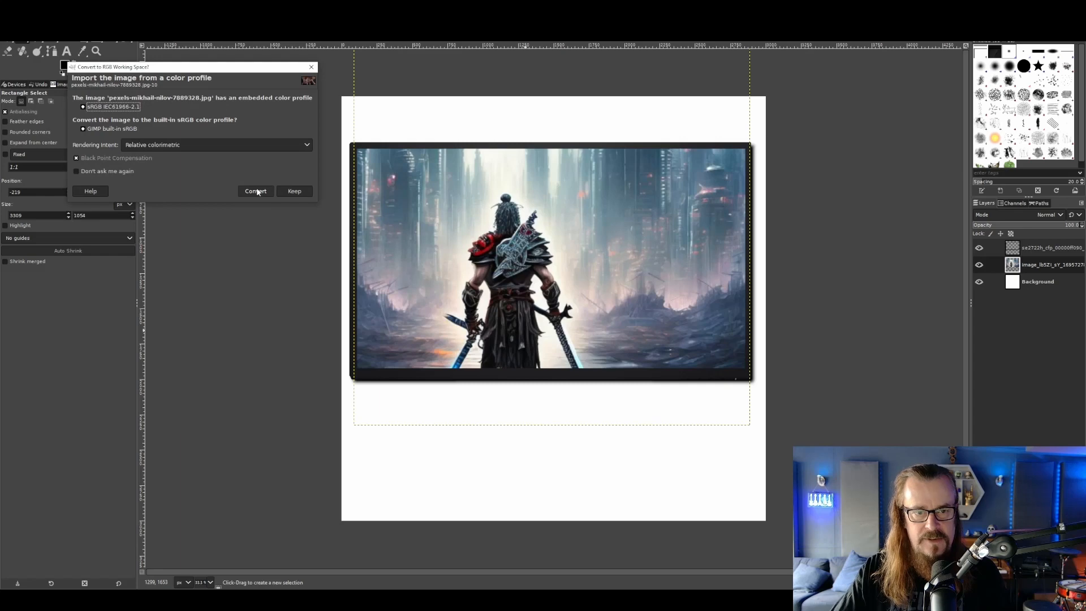
{"action": "left_click", "coordinate": [255, 191]}
Step: Shift the gamers photo right and place its layer above the monitor frame layer
{"action": "key", "text": "m"}
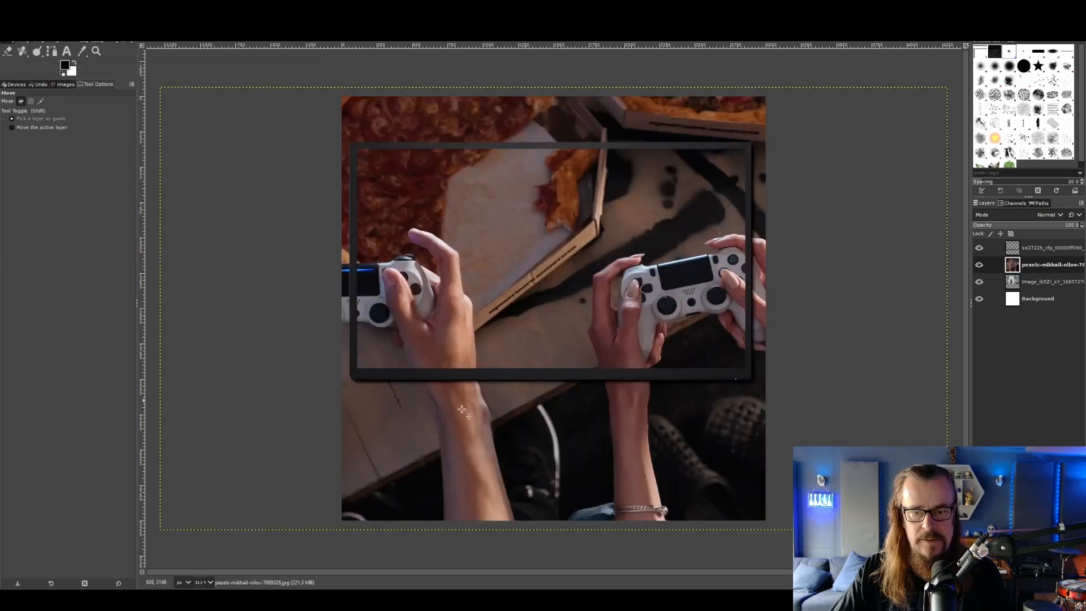
{"action": "left_click_drag", "start_coordinate": [461, 441], "coordinate": [663, 431]}
{"action": "left_click_drag", "start_coordinate": [1044, 264], "coordinate": [1044, 247]}
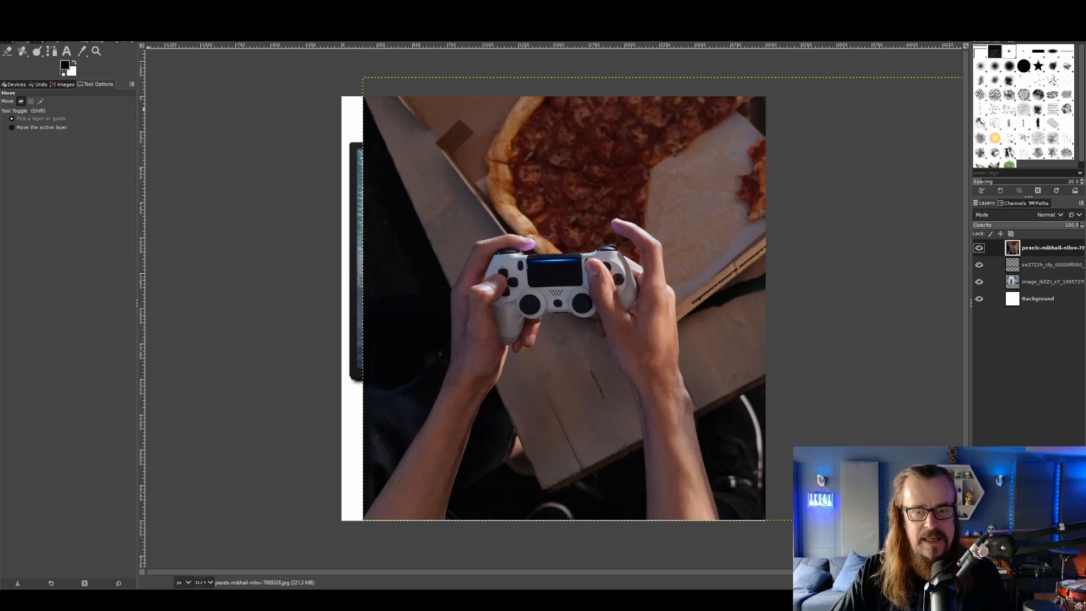
Step: Free-select from the left forearm along the controller and around the right hand and fingertip
{"action": "key", "text": "f"}
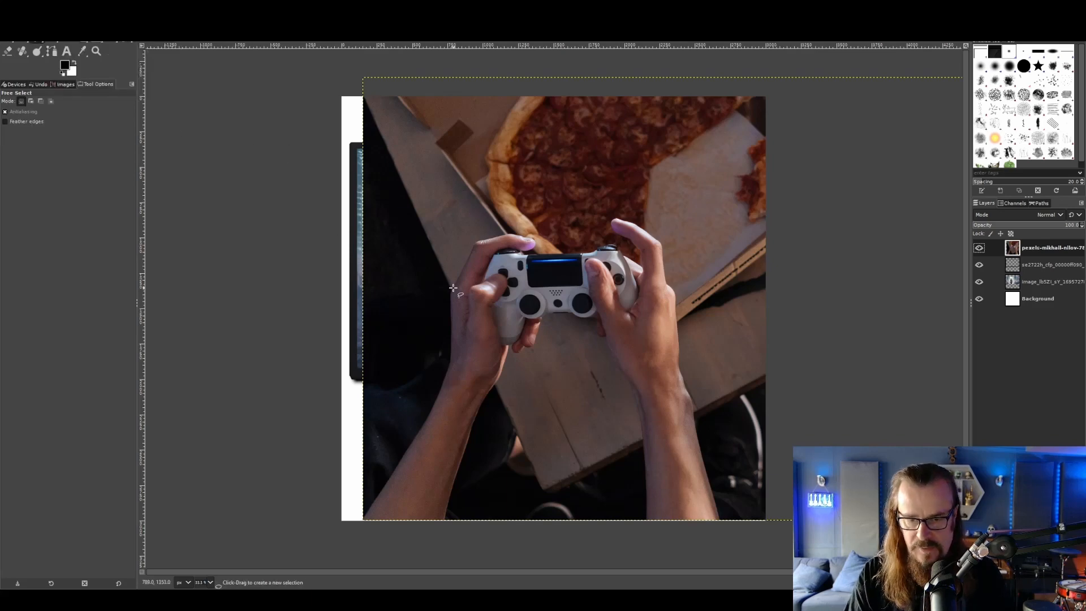
{"action": "scroll", "coordinate": [453, 287], "scroll_direction": "up", "scroll_amount": 4}
{"action": "left_click_drag", "start_coordinate": [467, 413], "coordinate": [627, 73]}
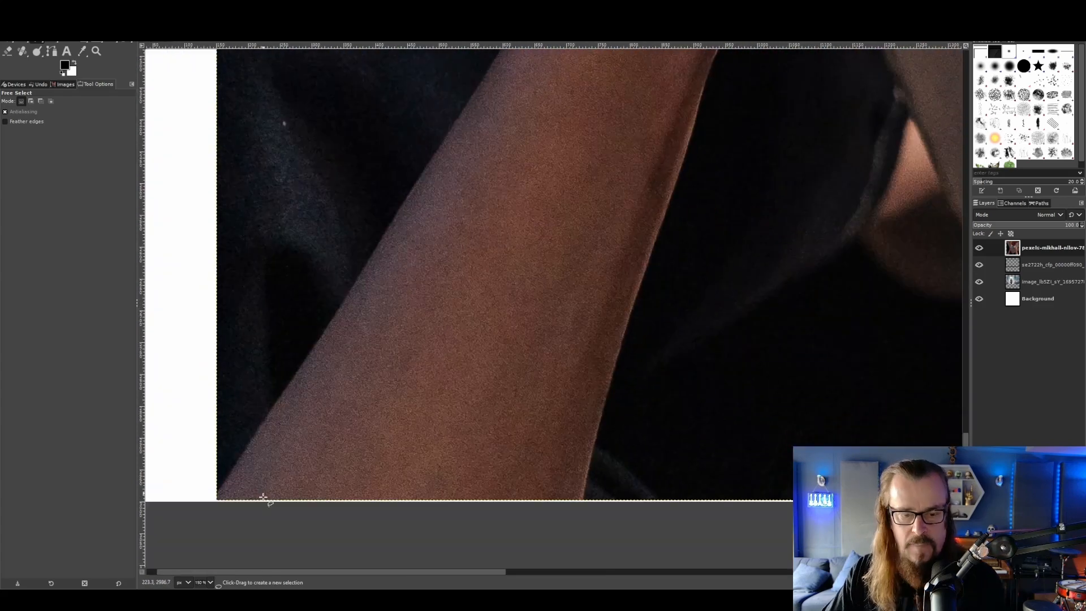
{"action": "left_click", "coordinate": [216, 491]}
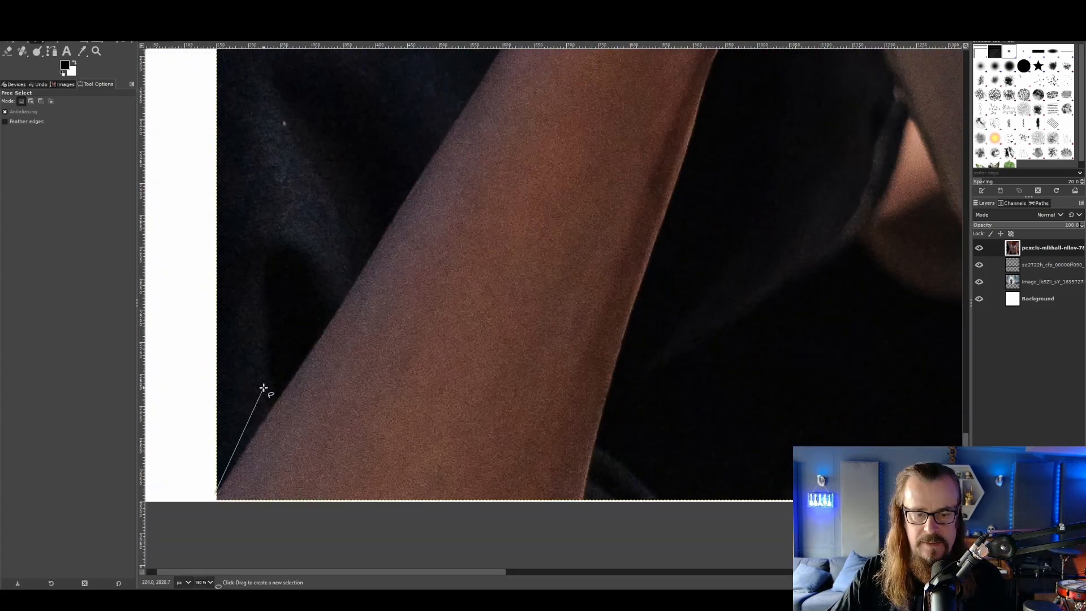
{"action": "left_click", "coordinate": [385, 236]}
{"action": "left_click", "coordinate": [458, 123]}
{"action": "left_click_drag", "start_coordinate": [458, 124], "coordinate": [448, 516]}
{"action": "left_click", "coordinate": [598, 198]}
{"action": "left_click_drag", "start_coordinate": [598, 198], "coordinate": [567, 543]}
{"action": "left_click", "coordinate": [573, 401]}
{"action": "left_click", "coordinate": [676, 195]}
{"action": "left_click", "coordinate": [687, 185]}
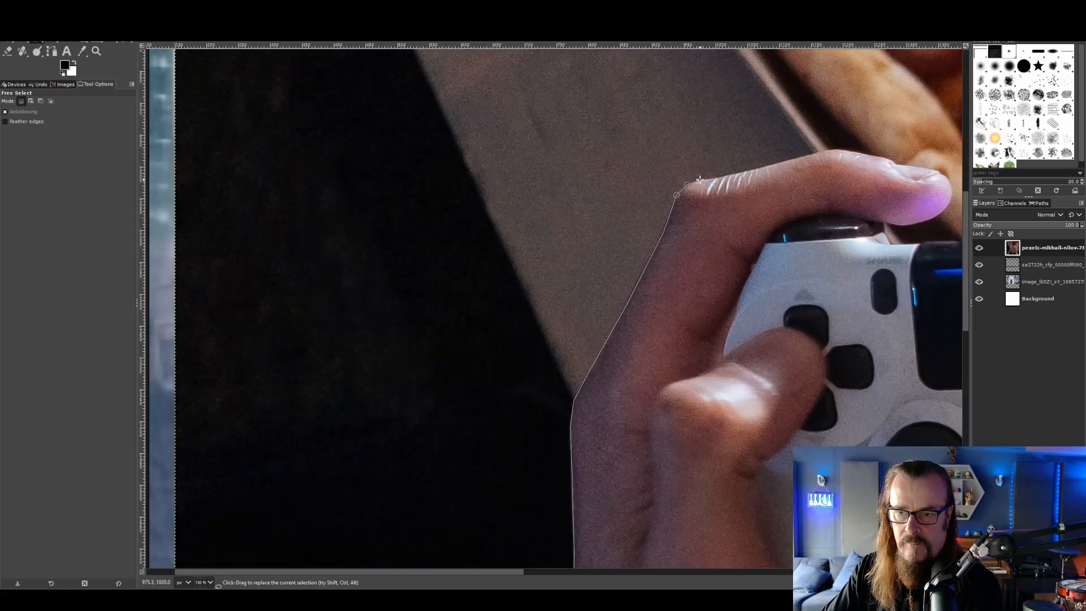
{"action": "mouse_move", "coordinate": [700, 180]}
{"action": "left_mouse_down"}
{"action": "mouse_move", "coordinate": [822, 152]}
{"action": "mouse_move", "coordinate": [890, 159]}
{"action": "mouse_move", "coordinate": [939, 171]}
{"action": "mouse_move", "coordinate": [941, 213]}
{"action": "left_mouse_up"}
{"action": "left_click", "coordinate": [919, 242]}
{"action": "left_click_drag", "start_coordinate": [939, 243], "coordinate": [376, 263]}
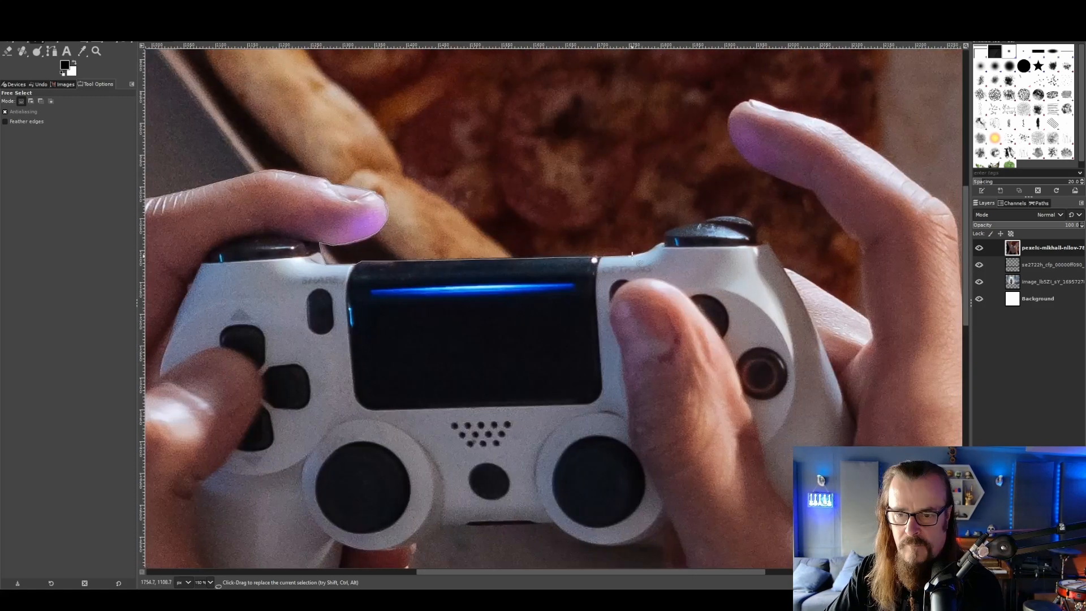
{"action": "left_click", "coordinate": [665, 232]}
{"action": "left_click", "coordinate": [705, 223]}
{"action": "left_click", "coordinate": [758, 245]}
{"action": "left_click", "coordinate": [783, 268]}
{"action": "left_click", "coordinate": [829, 212]}
{"action": "left_click", "coordinate": [814, 189]}
{"action": "left_click", "coordinate": [762, 169]}
{"action": "left_click", "coordinate": [739, 150]}
{"action": "left_click", "coordinate": [750, 100]}
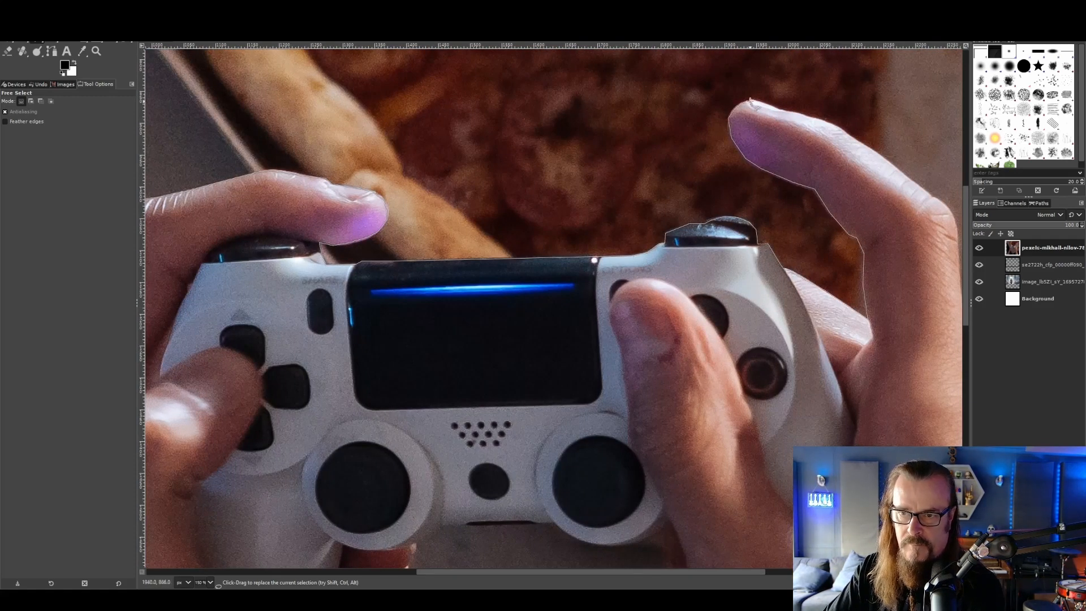
{"action": "left_click", "coordinate": [814, 119]}
{"action": "left_click", "coordinate": [907, 176]}
{"action": "left_click_drag", "start_coordinate": [944, 203], "coordinate": [639, 103]}
{"action": "left_click", "coordinate": [669, 294]}
{"action": "left_click", "coordinate": [711, 346]}
{"action": "left_click", "coordinate": [711, 376]}
{"action": "left_click", "coordinate": [723, 547]}
{"action": "left_click_drag", "start_coordinate": [724, 548], "coordinate": [669, 173]}
{"action": "left_click", "coordinate": [673, 224]}
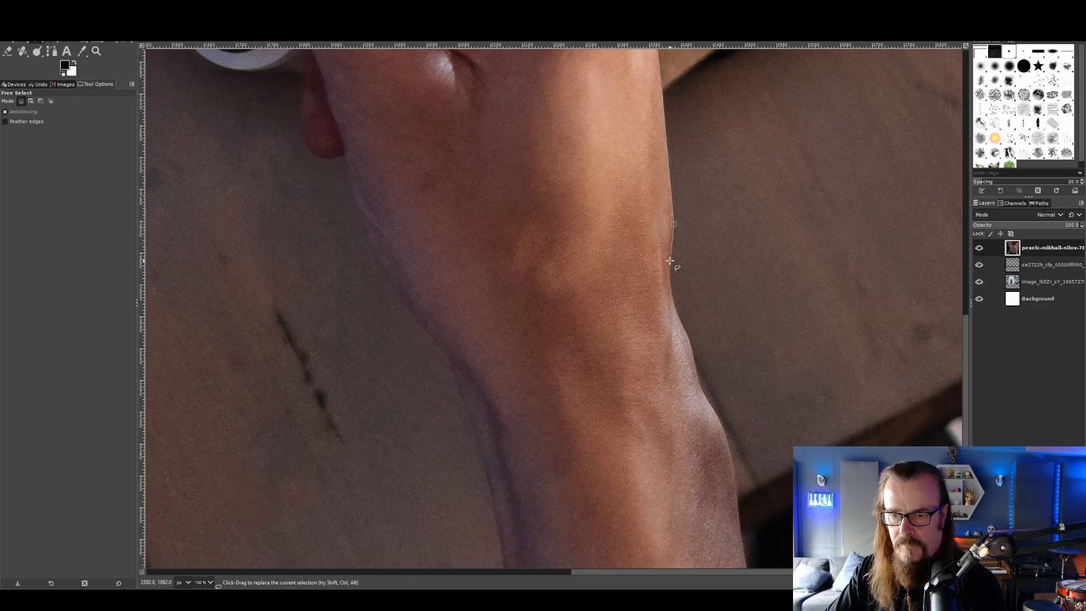
Step: Continue the outline down the right forearm, back along the controller and left arm, and close it
{"action": "left_click", "coordinate": [727, 440]}
{"action": "left_click", "coordinate": [735, 477]}
{"action": "left_click", "coordinate": [744, 557]}
{"action": "left_click_drag", "start_coordinate": [745, 558], "coordinate": [656, 131]}
{"action": "left_click", "coordinate": [695, 337]}
{"action": "left_click", "coordinate": [349, 330]}
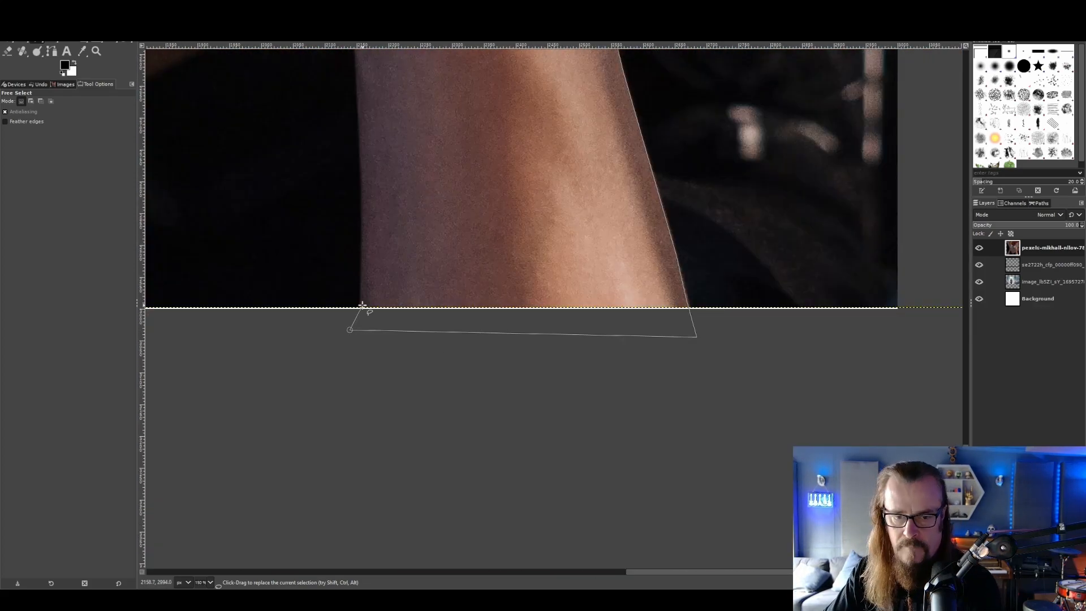
{"action": "left_click", "coordinate": [409, 293]}
{"action": "left_click", "coordinate": [349, 220]}
{"action": "left_click", "coordinate": [329, 183]}
{"action": "left_click", "coordinate": [316, 141]}
{"action": "left_click", "coordinate": [305, 91]}
{"action": "left_click_drag", "start_coordinate": [305, 91], "coordinate": [577, 405]}
{"action": "left_click", "coordinate": [568, 411]}
{"action": "left_click", "coordinate": [555, 410]}
{"action": "left_click", "coordinate": [539, 402]}
{"action": "left_click", "coordinate": [534, 373]}
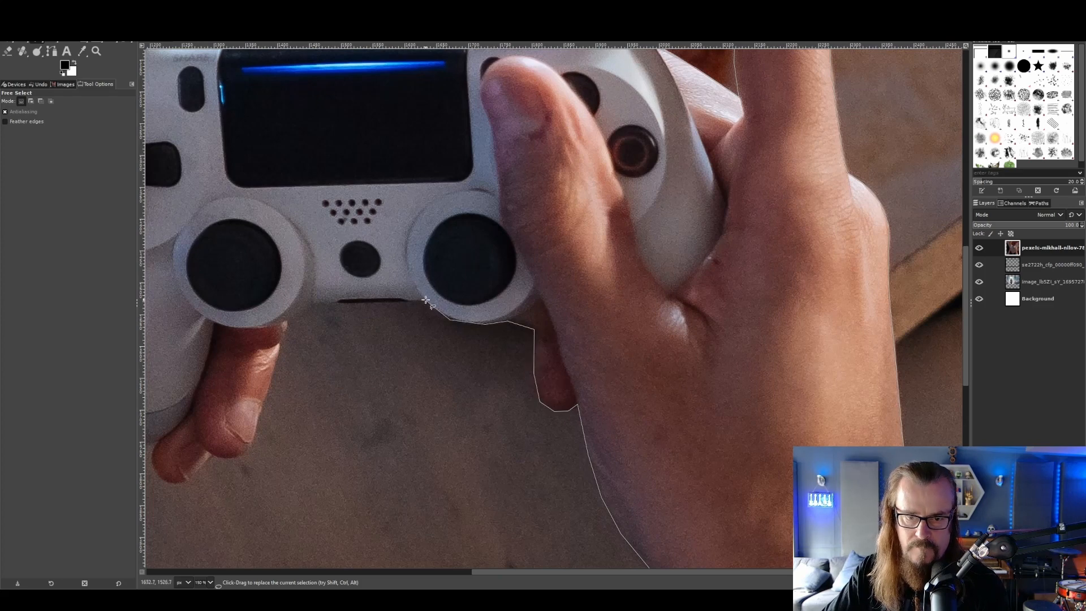
{"action": "left_click", "coordinate": [188, 480]}
{"action": "left_click", "coordinate": [173, 482]}
{"action": "left_click_drag", "start_coordinate": [172, 483], "coordinate": [590, 264]}
{"action": "left_click", "coordinate": [547, 229]}
{"action": "left_click", "coordinate": [517, 368]}
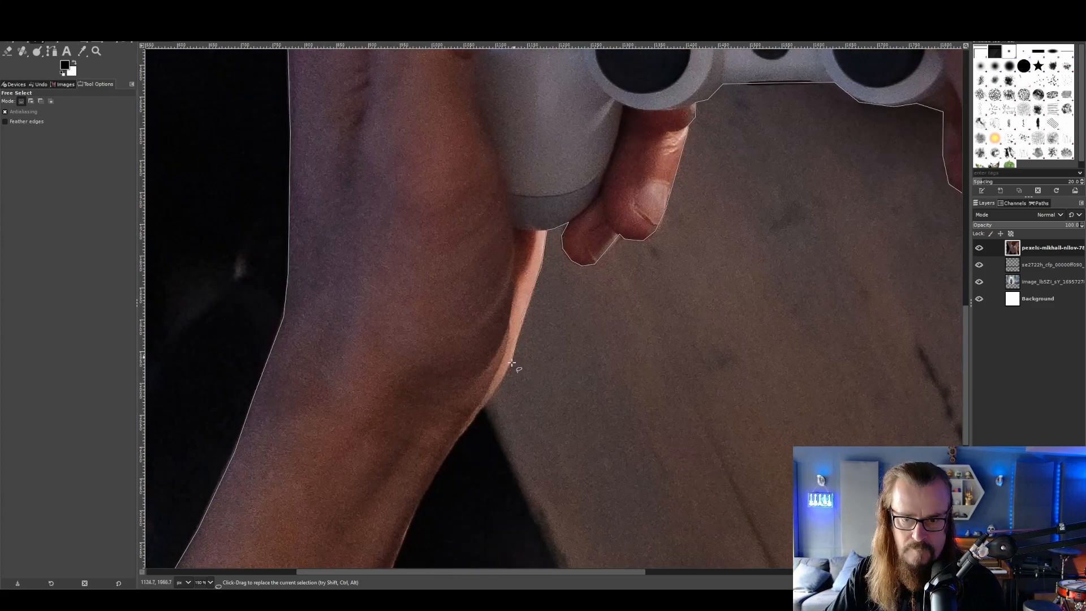
{"action": "left_click_drag", "start_coordinate": [413, 504], "coordinate": [460, 116]}
{"action": "left_click", "coordinate": [424, 265]}
{"action": "left_click_drag", "start_coordinate": [424, 266], "coordinate": [451, 136]}
{"action": "left_click", "coordinate": [386, 321]}
{"action": "left_click", "coordinate": [339, 512]}
{"action": "scroll", "coordinate": [395, 510], "scroll_direction": "down", "scroll_amount": 3}
{"action": "left_click", "coordinate": [265, 531]}
{"action": "left_click", "coordinate": [267, 506]}
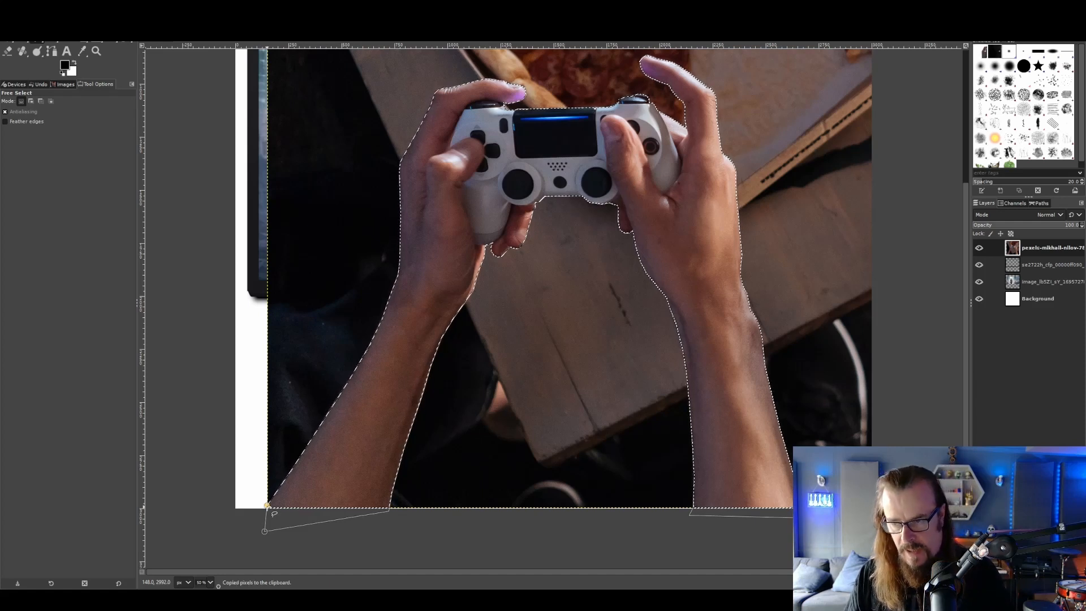
Step: Copy the traced arms and controller and paste them as a new layer
{"action": "key", "text": "Return"}
{"action": "key", "text": "ctrl+c"}
{"action": "key", "text": "ctrl+v"}
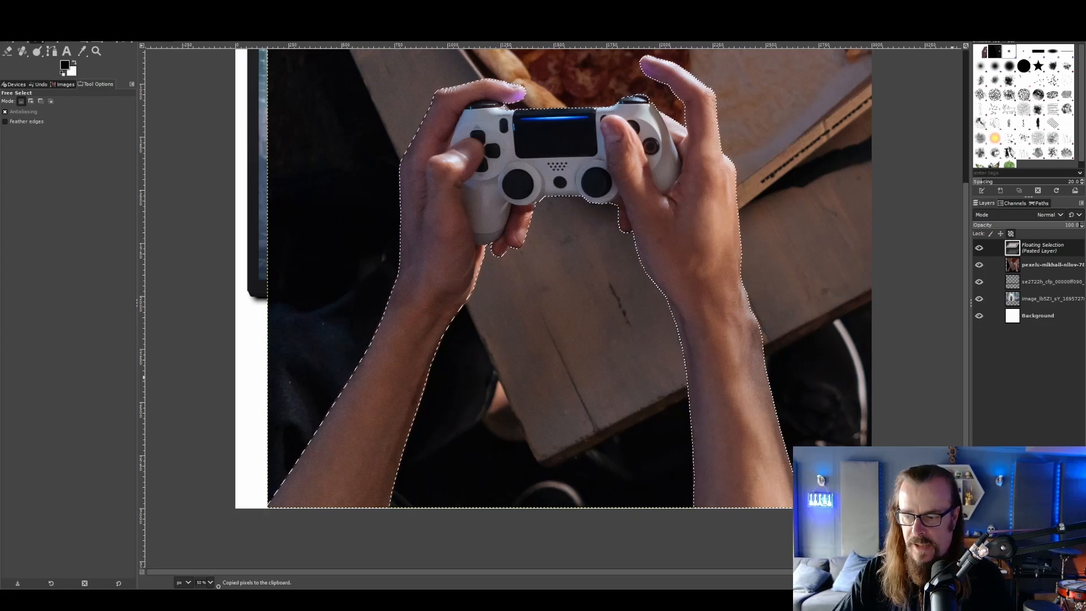
{"action": "left_click", "coordinate": [980, 583]}
Step: Move the gamers photo layer lower in the stack and select the hands-and-controller layer
{"action": "left_click_drag", "start_coordinate": [1043, 266], "coordinate": [1012, 328]}
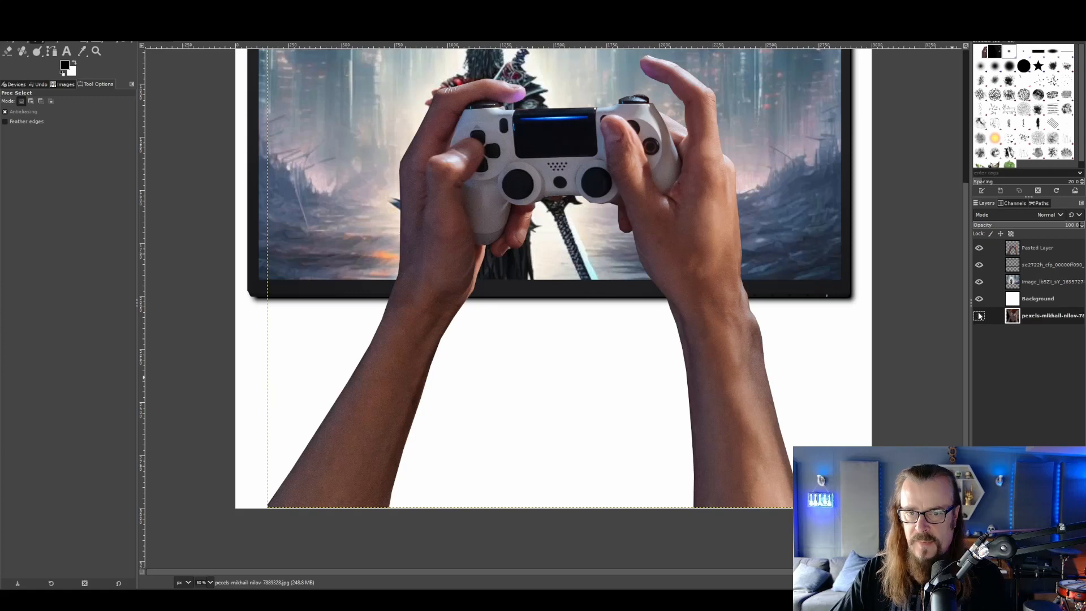
{"action": "key", "text": "minus"}
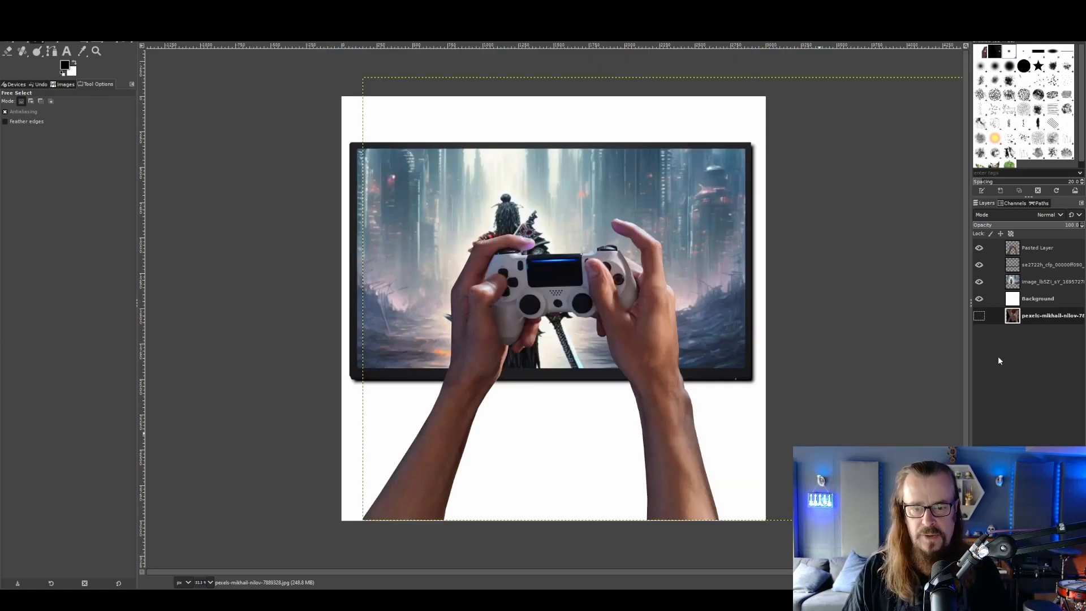
{"action": "left_click", "coordinate": [1040, 247]}
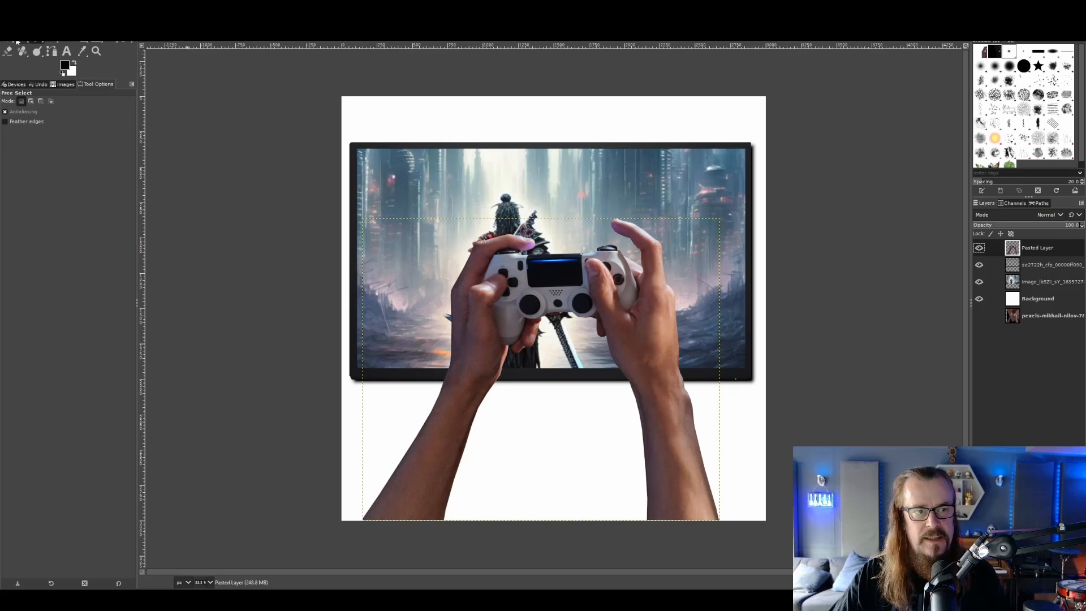
Step: Shift the hands and controller down below the warrior and paste the concrete texture as a new layer
{"action": "key", "text": "m"}
{"action": "mouse_move", "coordinate": [456, 406]}
{"action": "left_mouse_down"}
{"action": "mouse_move", "coordinate": [444, 545]}
{"action": "mouse_move", "coordinate": [441, 513]}
{"action": "left_mouse_up"}
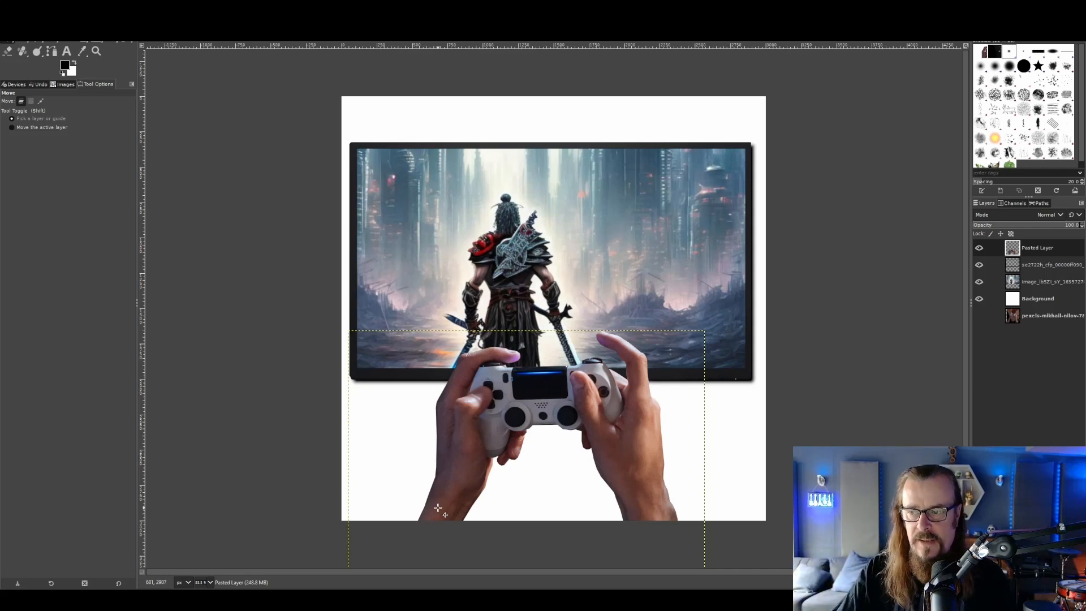
{"action": "key", "text": "ctrl+v"}
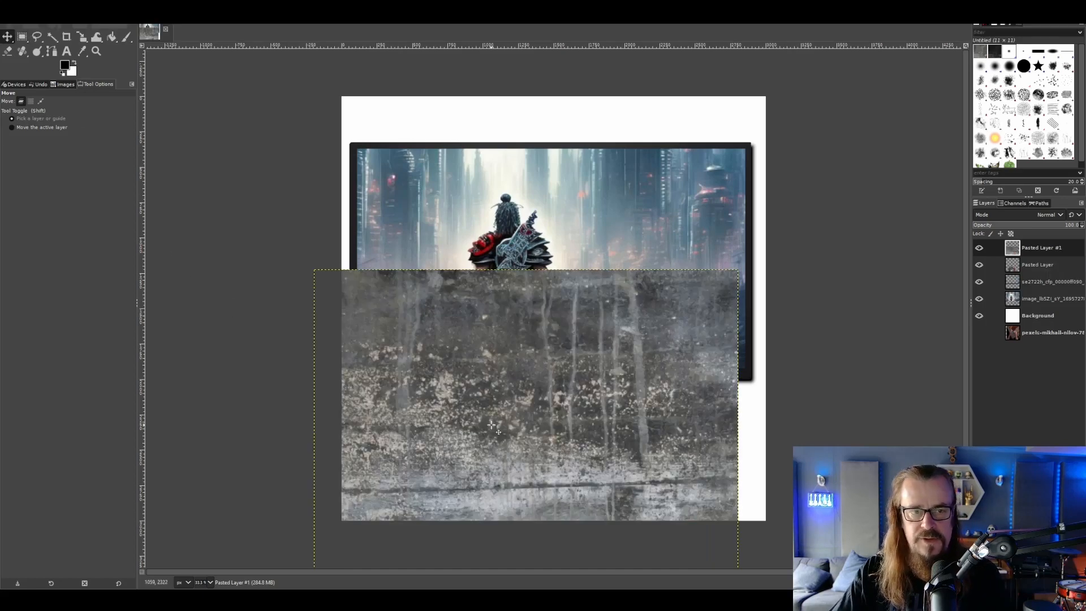
Step: Move the concrete texture up to cover the canvas and place its layer beneath the monitor image
{"action": "left_click_drag", "start_coordinate": [492, 426], "coordinate": [503, 245]}
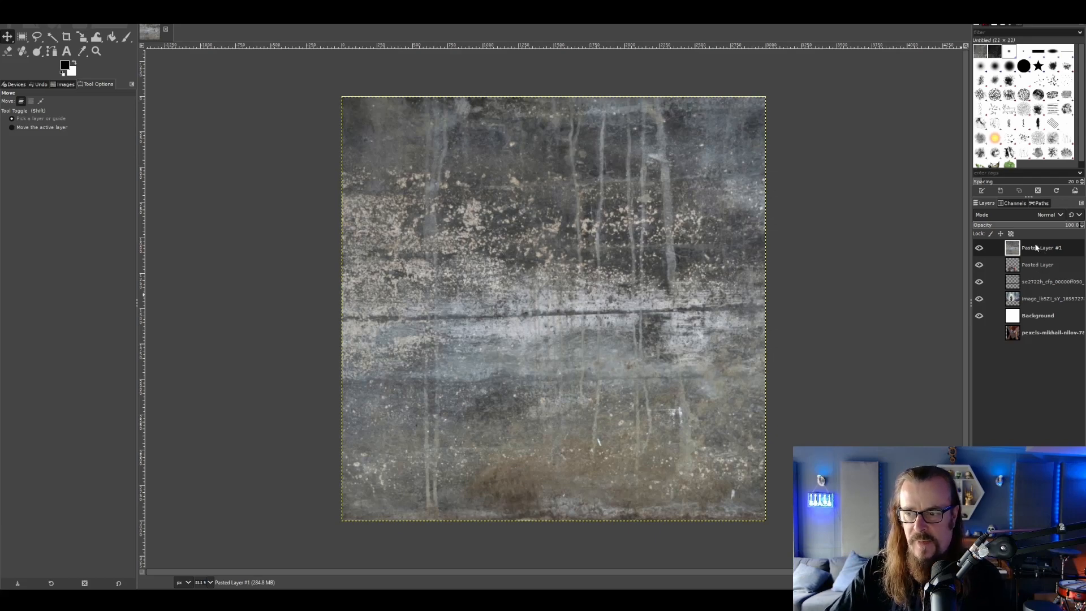
{"action": "left_click_drag", "start_coordinate": [1037, 248], "coordinate": [1037, 305]}
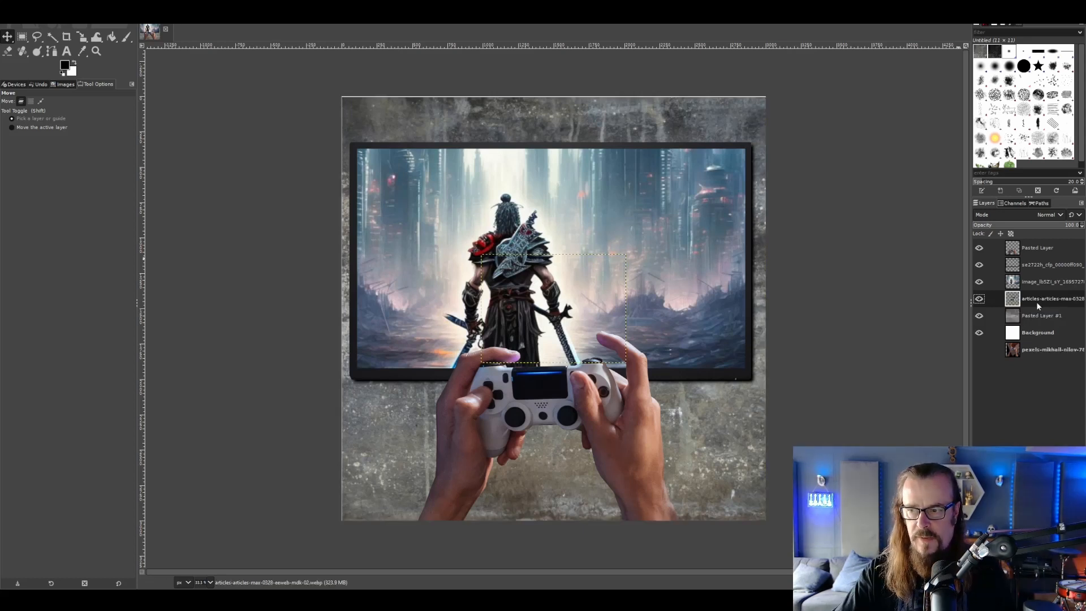
Step: Raise the desk photo layer and scale it up to the full canvas width
{"action": "left_click_drag", "start_coordinate": [1036, 300], "coordinate": [1038, 246]}
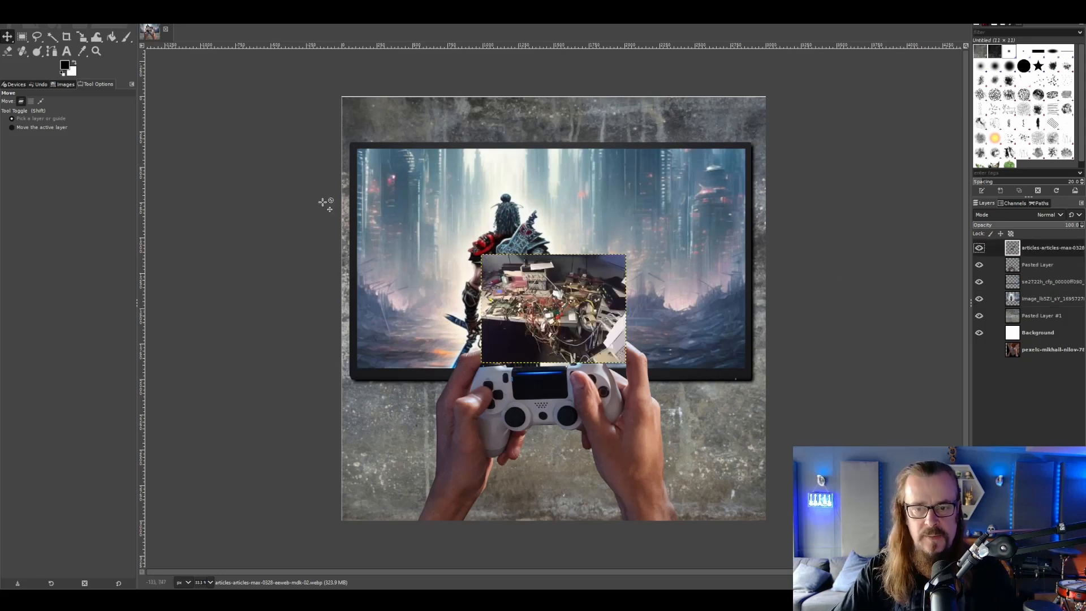
{"action": "left_click", "coordinate": [82, 37]}
{"action": "left_click", "coordinate": [525, 309]}
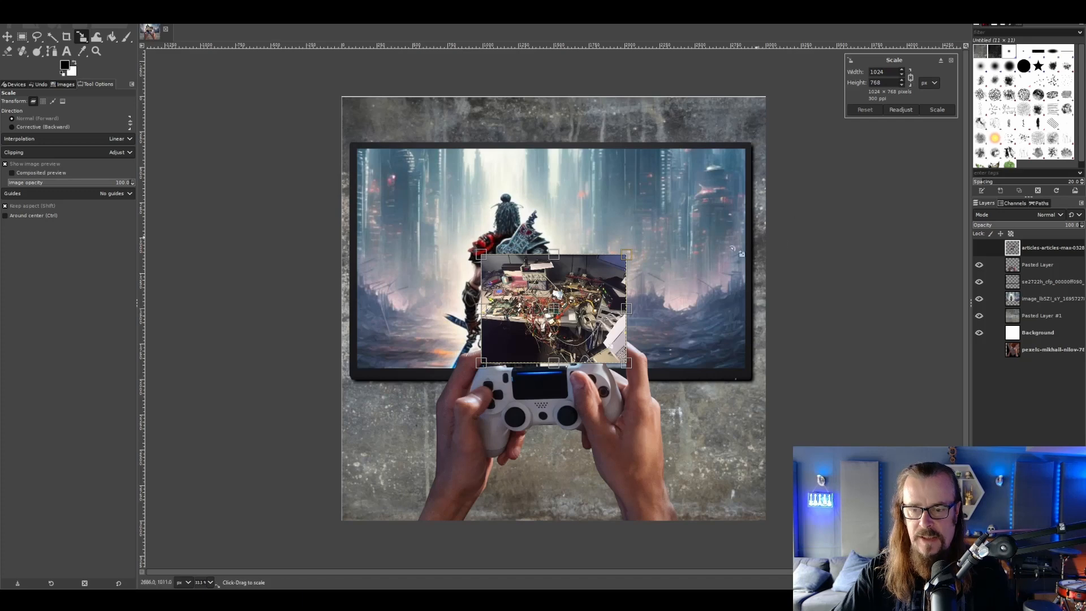
{"action": "left_click_drag", "start_coordinate": [626, 309], "coordinate": [767, 318]}
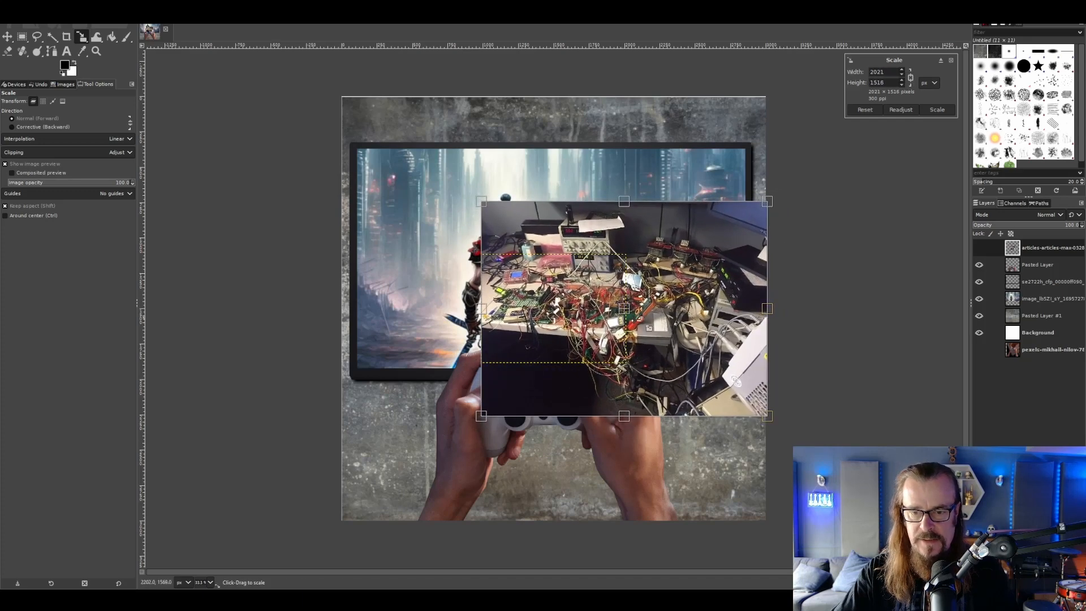
{"action": "left_click_drag", "start_coordinate": [481, 309], "coordinate": [340, 304]}
{"action": "key", "text": "Return"}
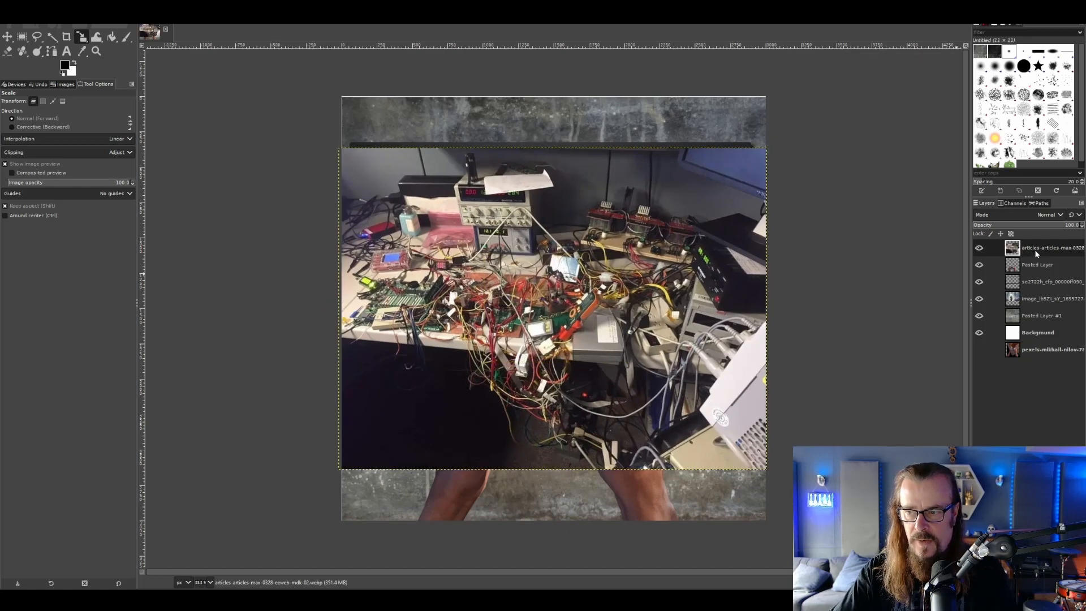
Step: Place the desk photo just above the concrete texture and move it down to the lower canvas
{"action": "left_click_drag", "start_coordinate": [1035, 250], "coordinate": [1032, 308]}
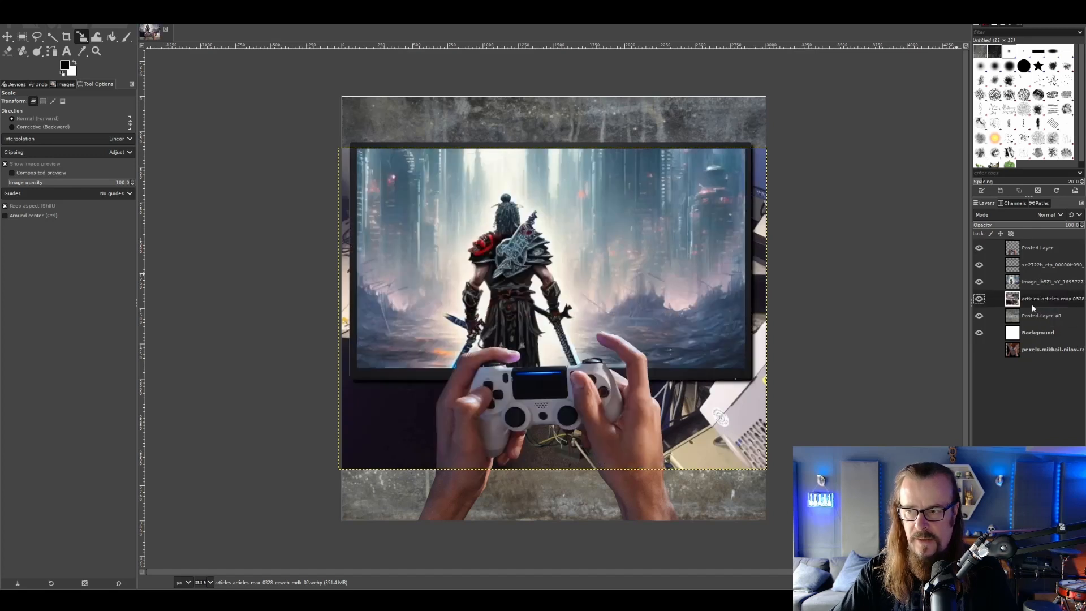
{"action": "left_click", "coordinate": [7, 36]}
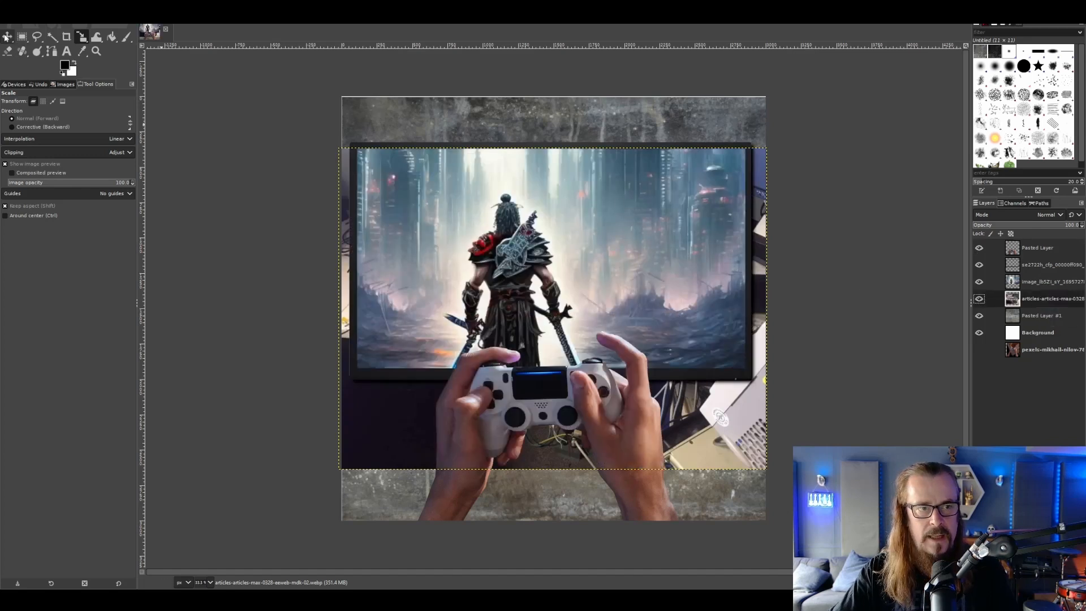
{"action": "left_click_drag", "start_coordinate": [702, 363], "coordinate": [705, 582]}
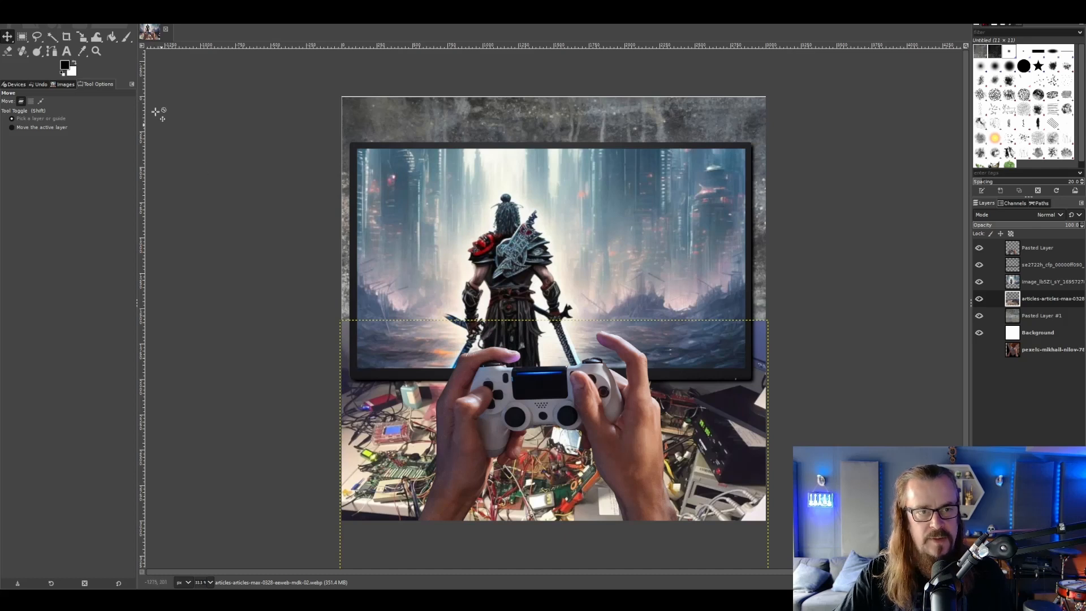
Step: Erase the desk photo's left edge and purplish right strip with a size-585 eraser
{"action": "left_click", "coordinate": [10, 51]}
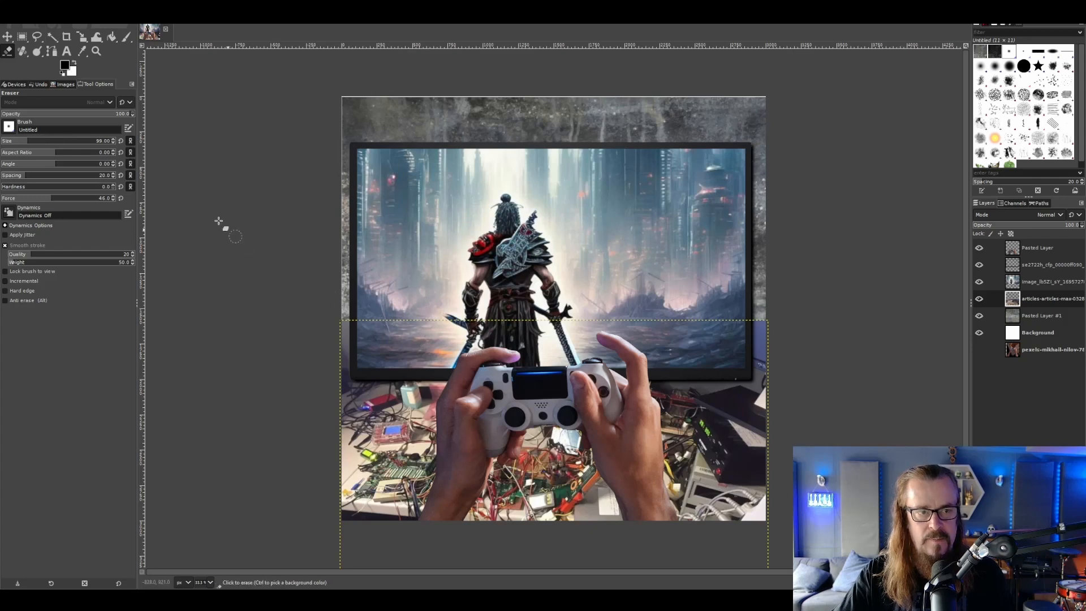
{"action": "left_click_drag", "start_coordinate": [56, 141], "coordinate": [71, 142]}
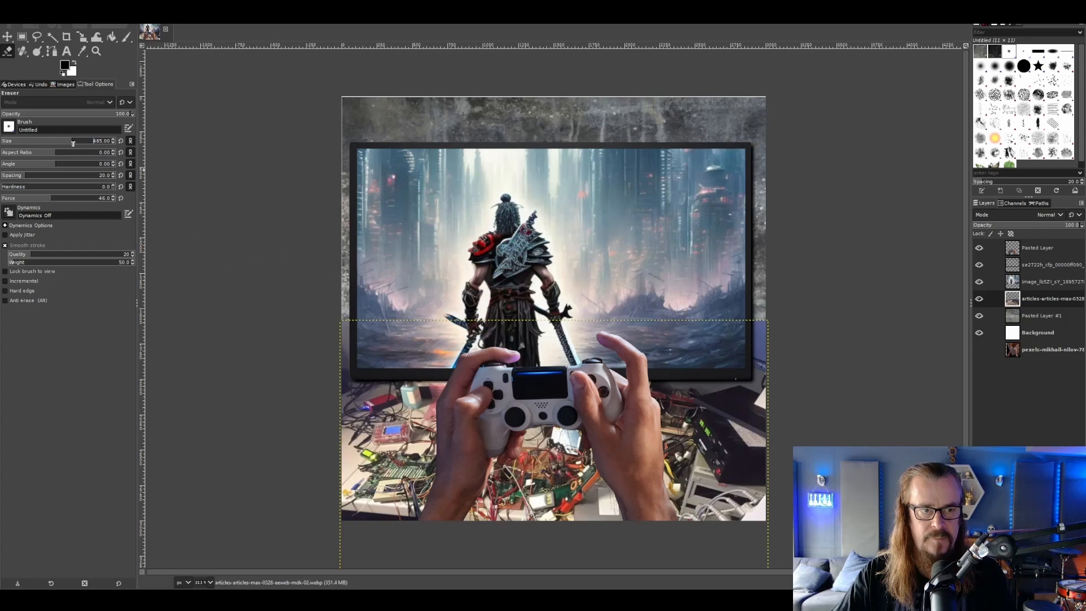
{"action": "left_click", "coordinate": [81, 141]}
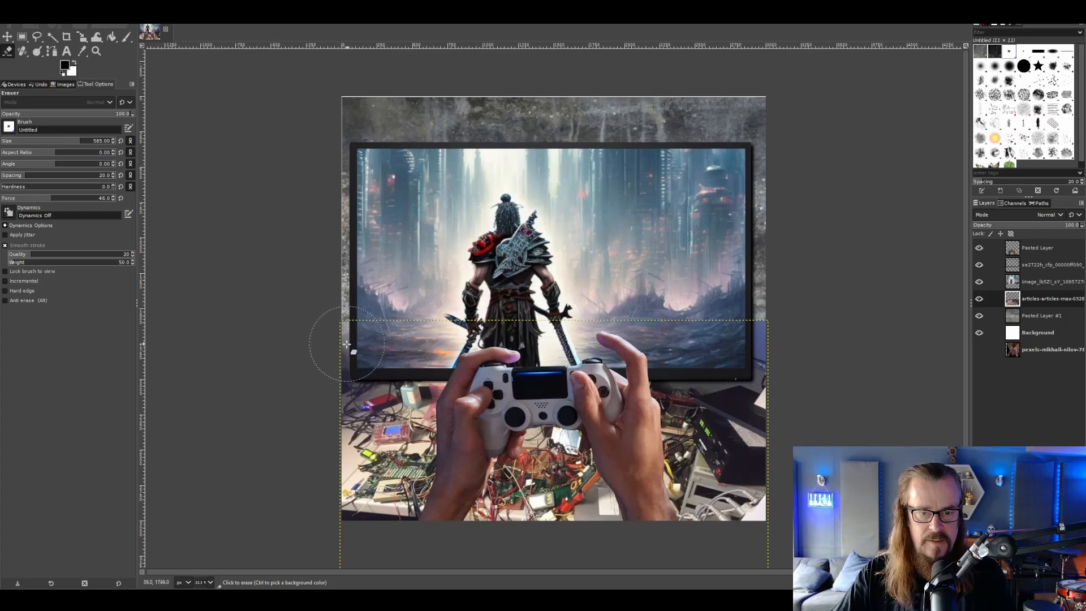
{"action": "mouse_move", "coordinate": [344, 302]}
{"action": "left_mouse_down"}
{"action": "mouse_move", "coordinate": [341, 329]}
{"action": "mouse_move", "coordinate": [343, 288]}
{"action": "left_mouse_up"}
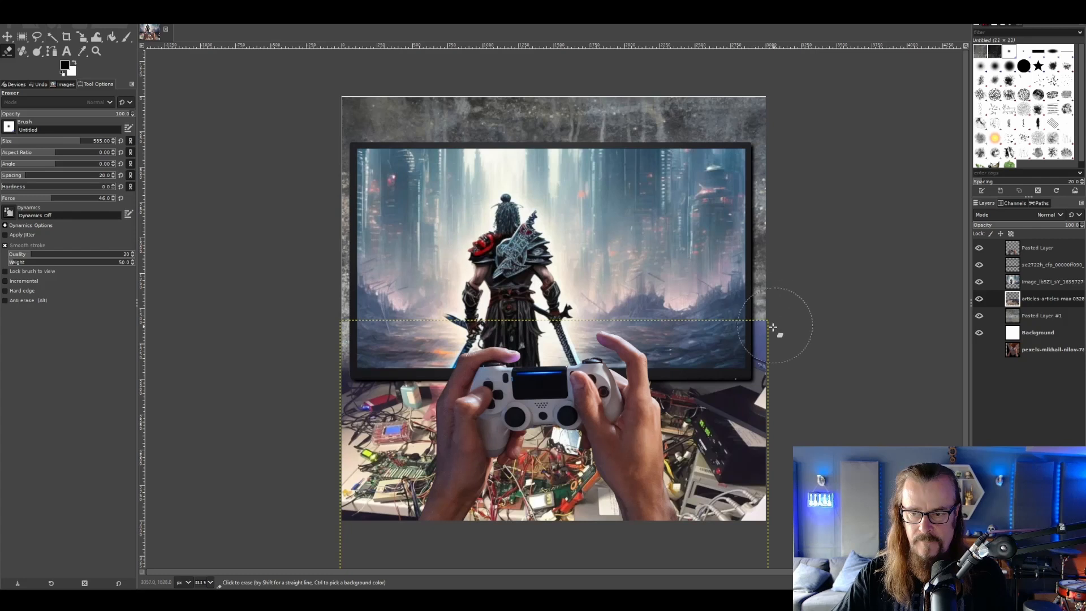
{"action": "left_click_drag", "start_coordinate": [765, 326], "coordinate": [765, 367]}
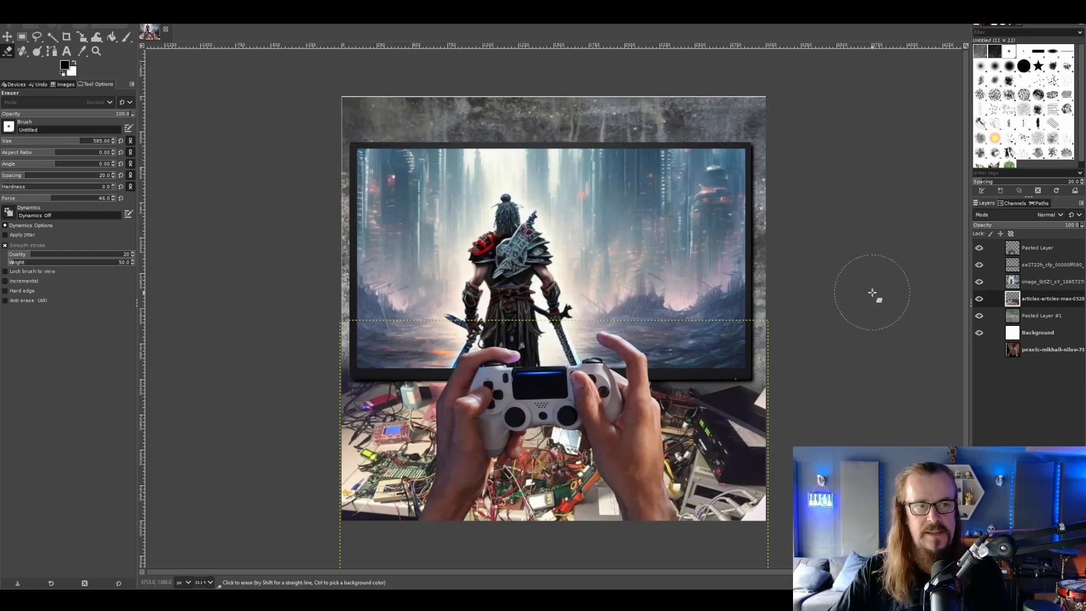
Step: Type 'WEEKEND WARRIOR' near the top and move its layer to the top of the stack
{"action": "left_click", "coordinate": [67, 53]}
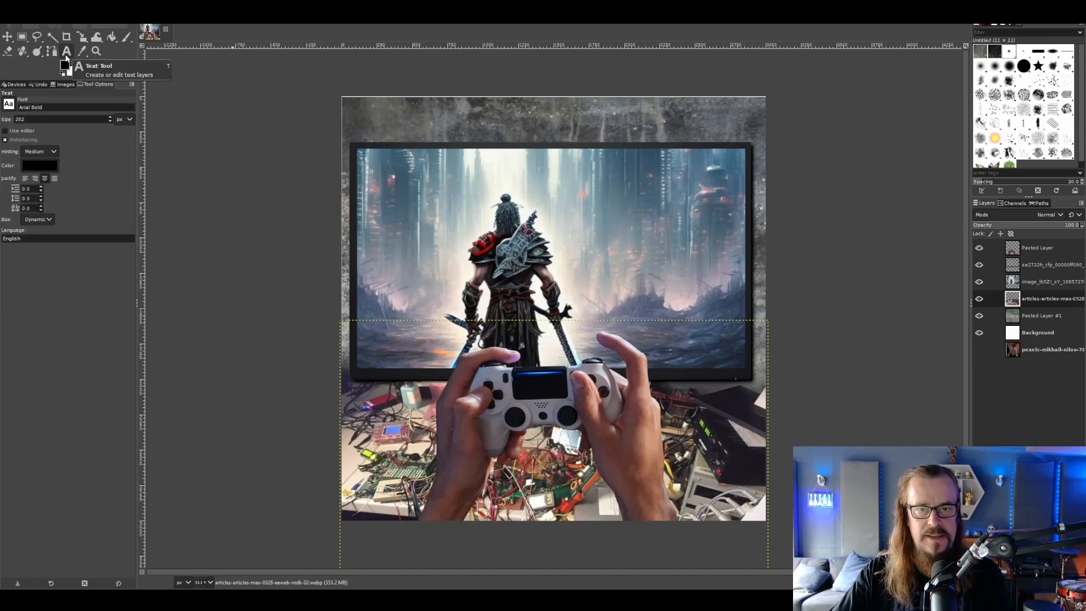
{"action": "left_click", "coordinate": [360, 127]}
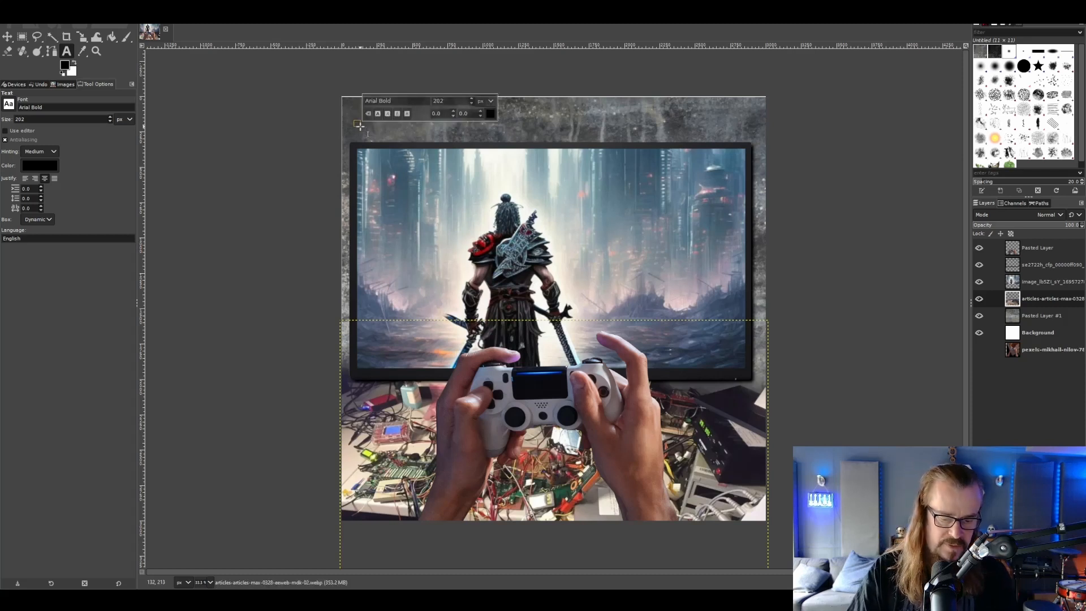
{"action": "type", "text": "WEEKEND WARRIOR"}
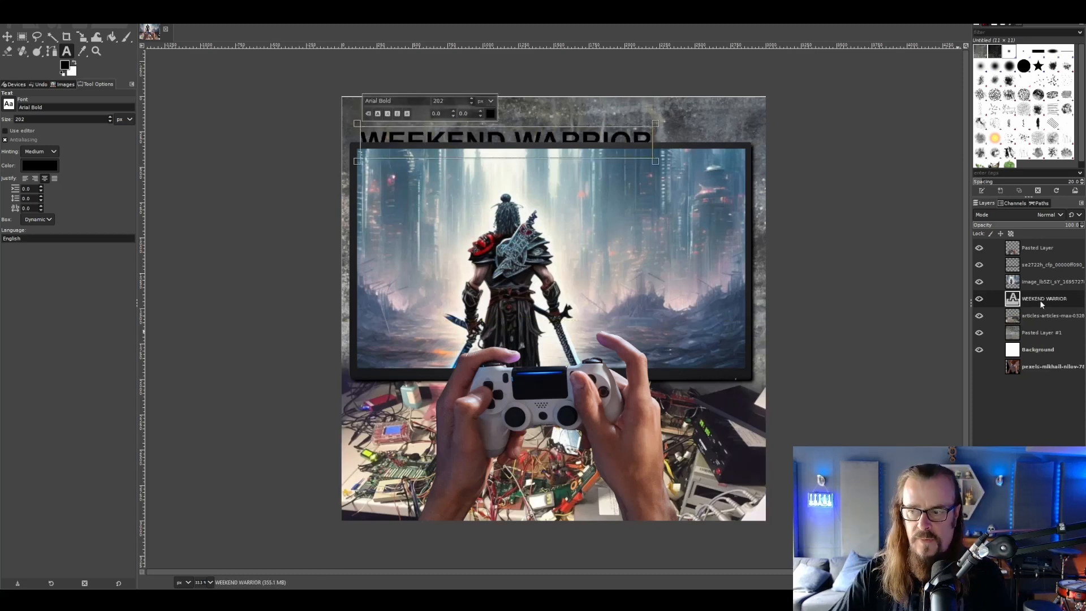
{"action": "left_click_drag", "start_coordinate": [1039, 299], "coordinate": [1040, 246]}
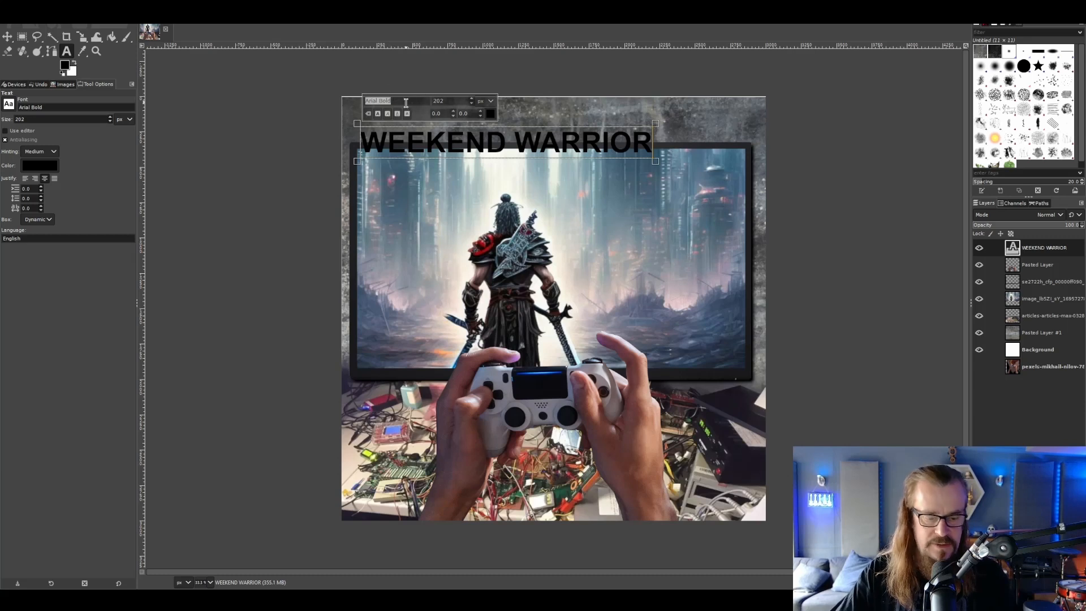
Step: Try Cabin Sketch Bold, Celticmd Medium and Courgette as the title font
{"action": "left_click", "coordinate": [8, 105]}
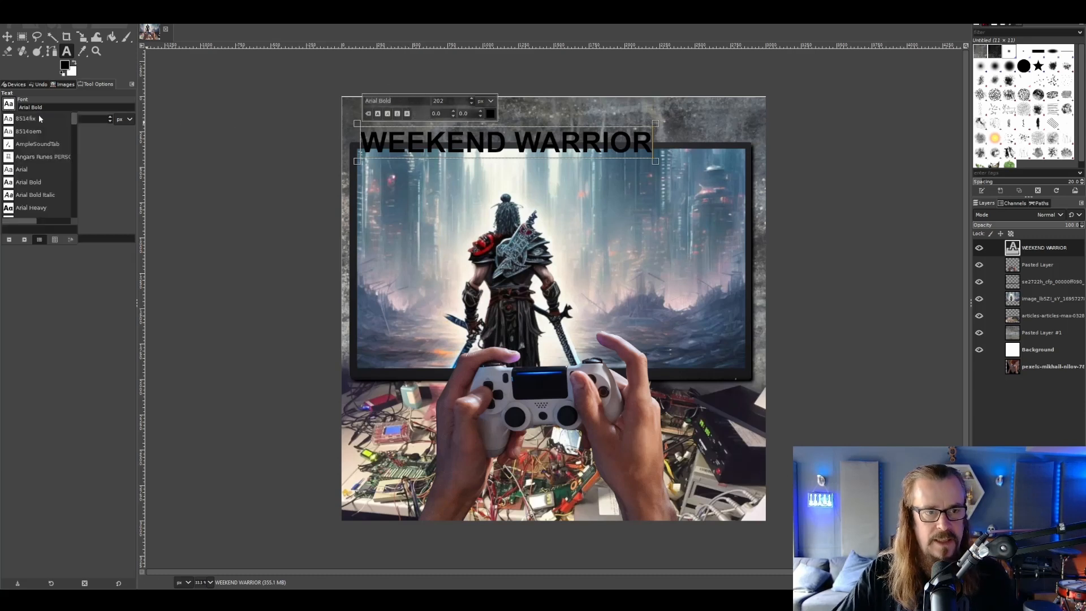
{"action": "scroll", "coordinate": [56, 164], "scroll_direction": "down", "scroll_amount": 5}
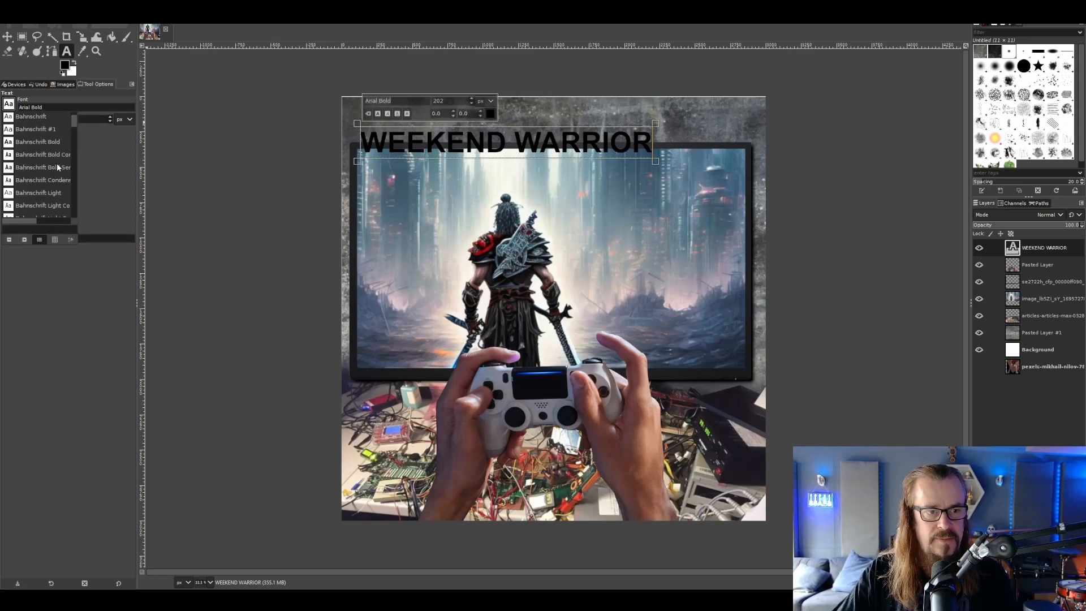
{"action": "scroll", "coordinate": [57, 167], "scroll_direction": "down", "scroll_amount": 4}
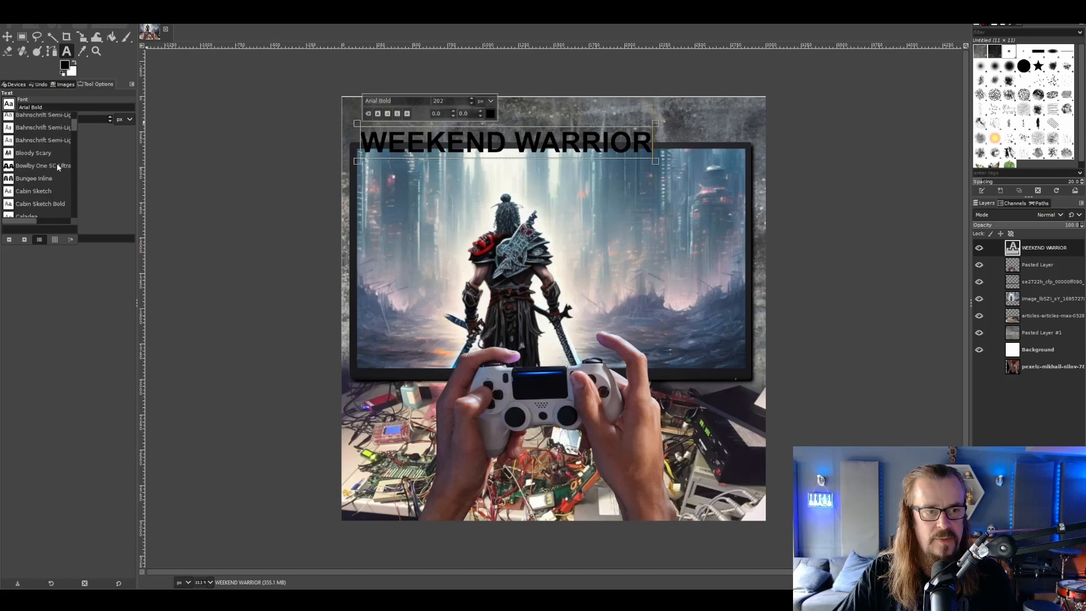
{"action": "scroll", "coordinate": [57, 164], "scroll_direction": "down", "scroll_amount": 1}
{"action": "left_click", "coordinate": [57, 164]}
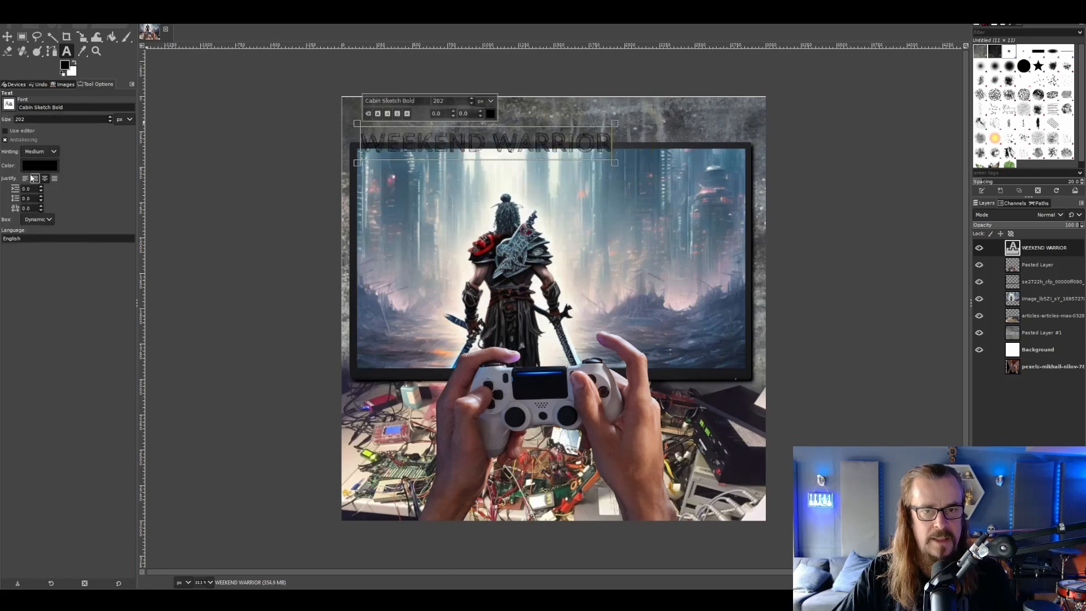
{"action": "left_click", "coordinate": [8, 104]}
{"action": "scroll", "coordinate": [51, 157], "scroll_direction": "down", "scroll_amount": 2}
{"action": "scroll", "coordinate": [51, 157], "scroll_direction": "down", "scroll_amount": 3}
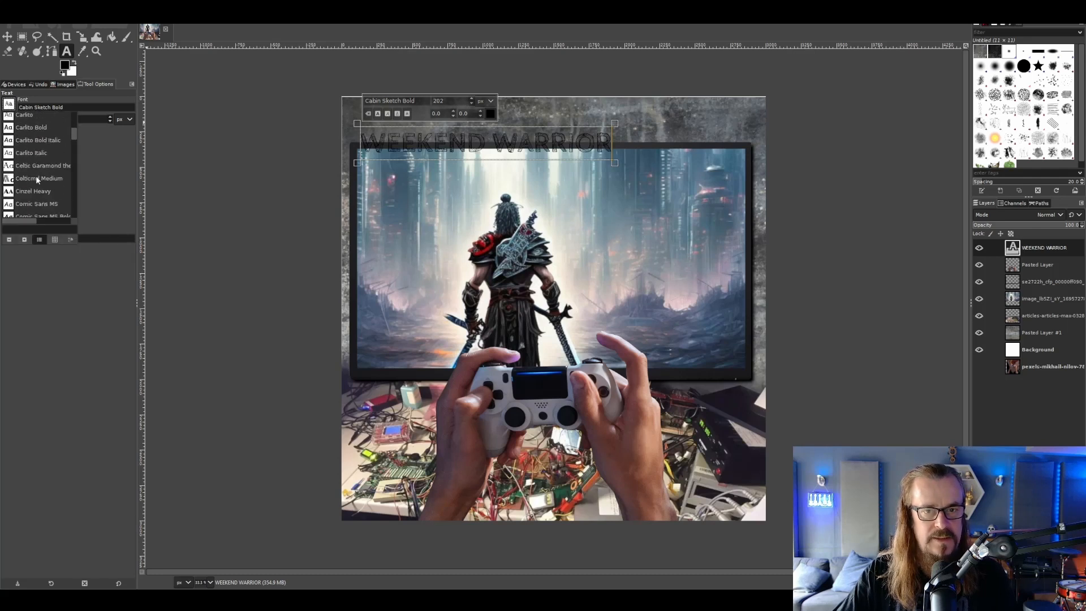
{"action": "left_click", "coordinate": [36, 177]}
{"action": "left_click", "coordinate": [9, 104]}
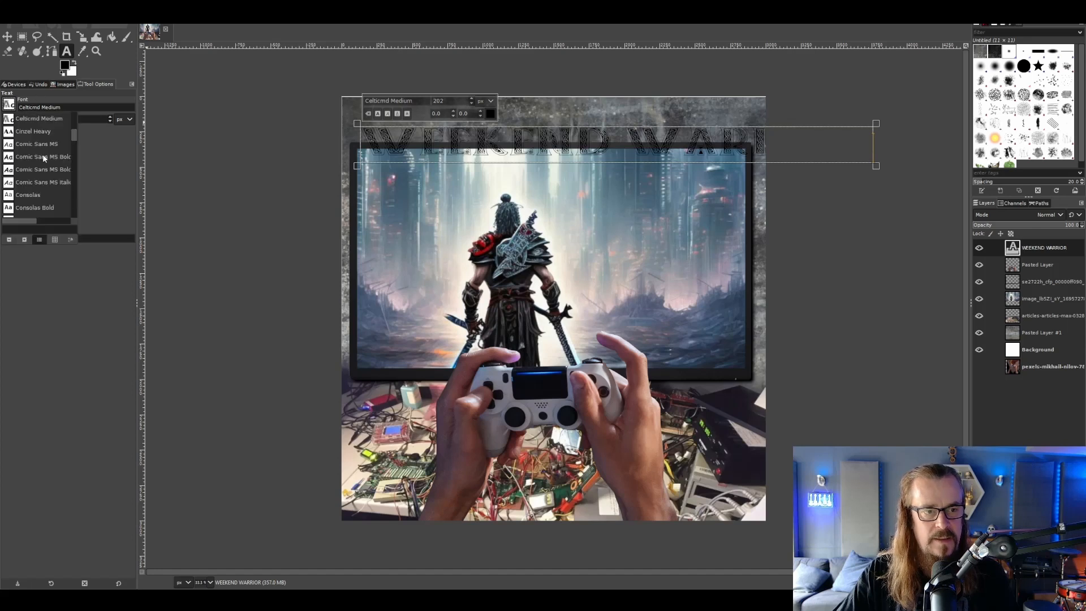
{"action": "scroll", "coordinate": [43, 158], "scroll_direction": "down", "scroll_amount": 5}
{"action": "scroll", "coordinate": [43, 154], "scroll_direction": "down", "scroll_amount": 3}
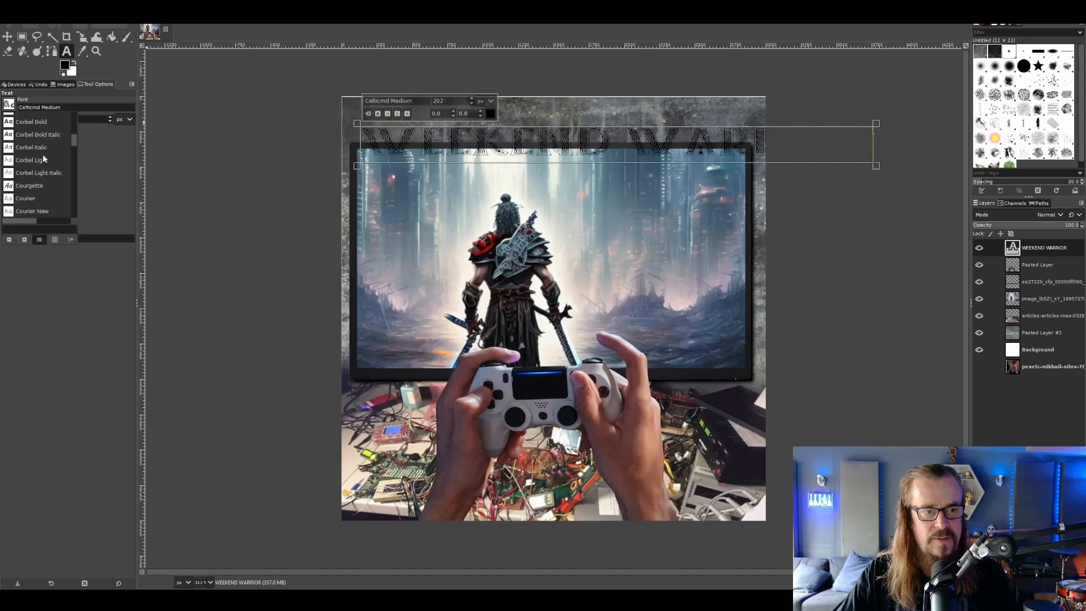
{"action": "left_click", "coordinate": [42, 154]}
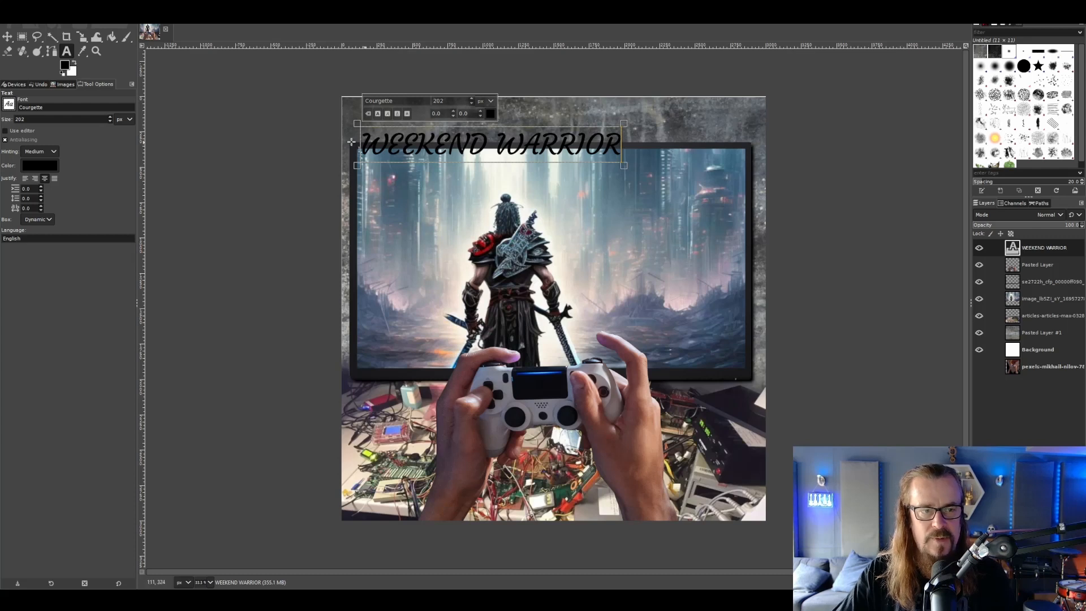
Step: Set the WEEKEND WARRIOR title font to Viking-Normal Thin
{"action": "left_click", "coordinate": [9, 104]}
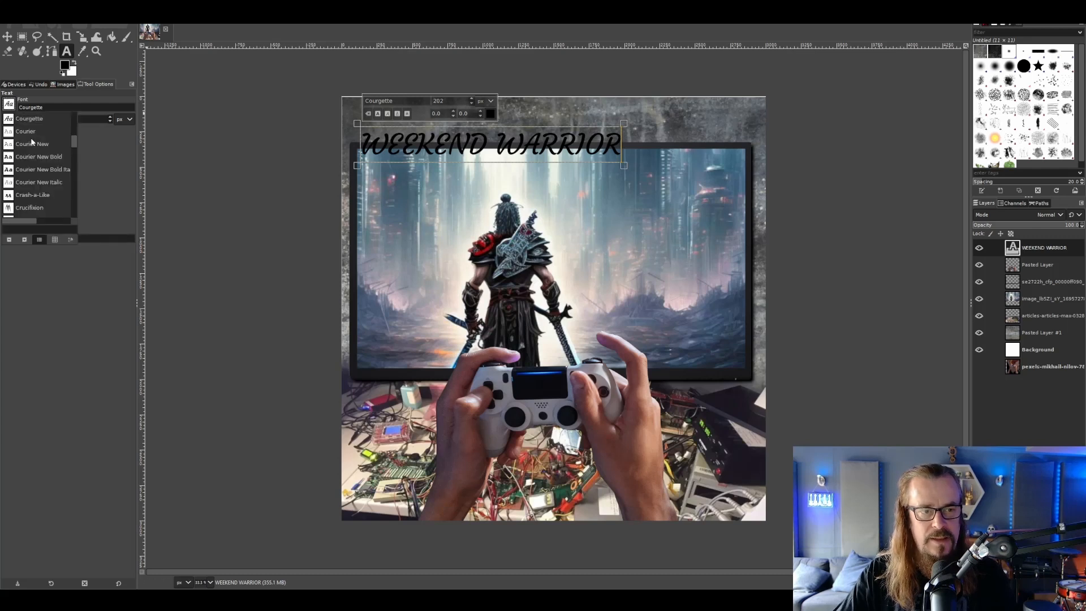
{"action": "scroll", "coordinate": [44, 176], "scroll_direction": "down", "scroll_amount": 2}
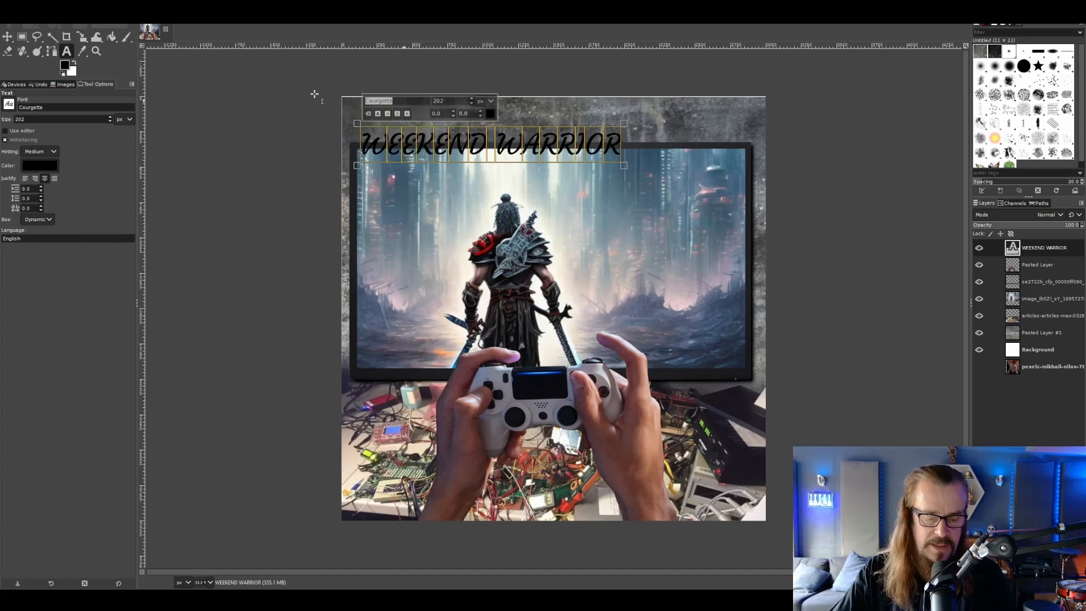
{"action": "type", "text": "v"}
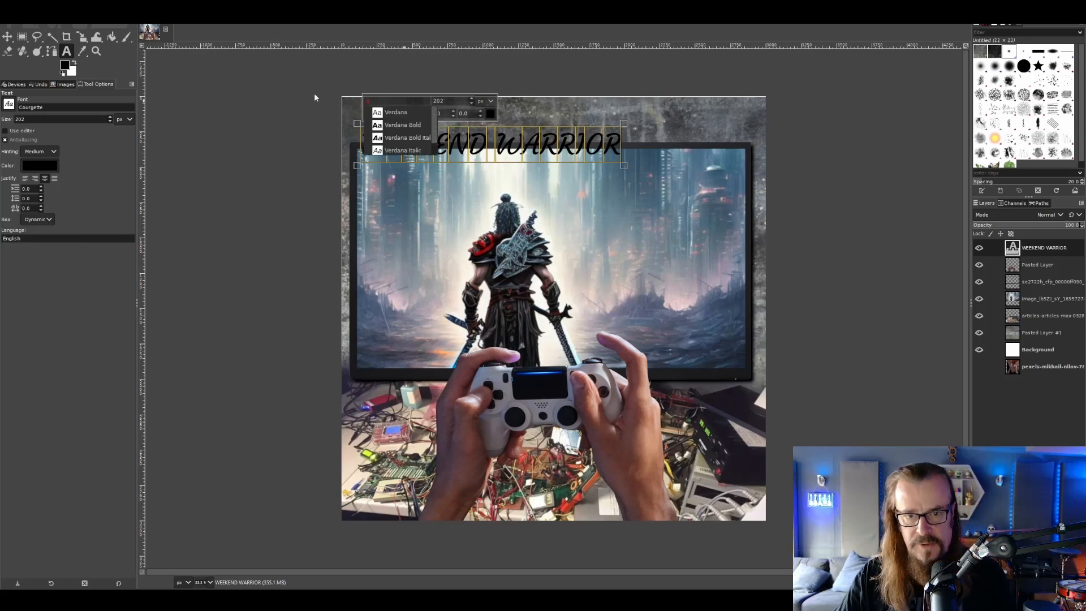
{"action": "left_click", "coordinate": [314, 94]}
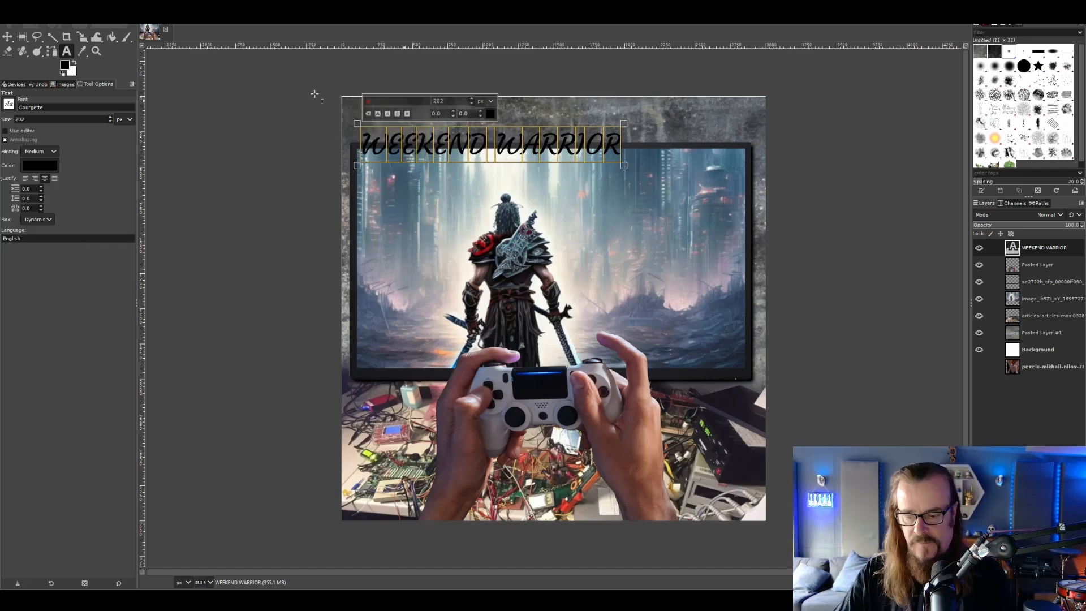
{"action": "left_click", "coordinate": [405, 164]}
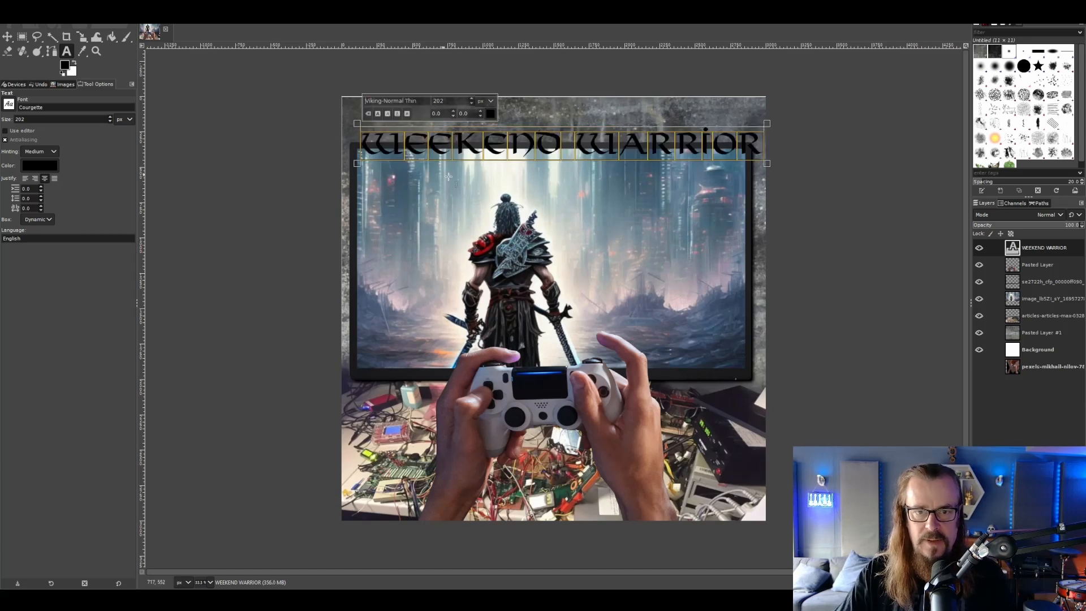
{"action": "key", "text": "m"}
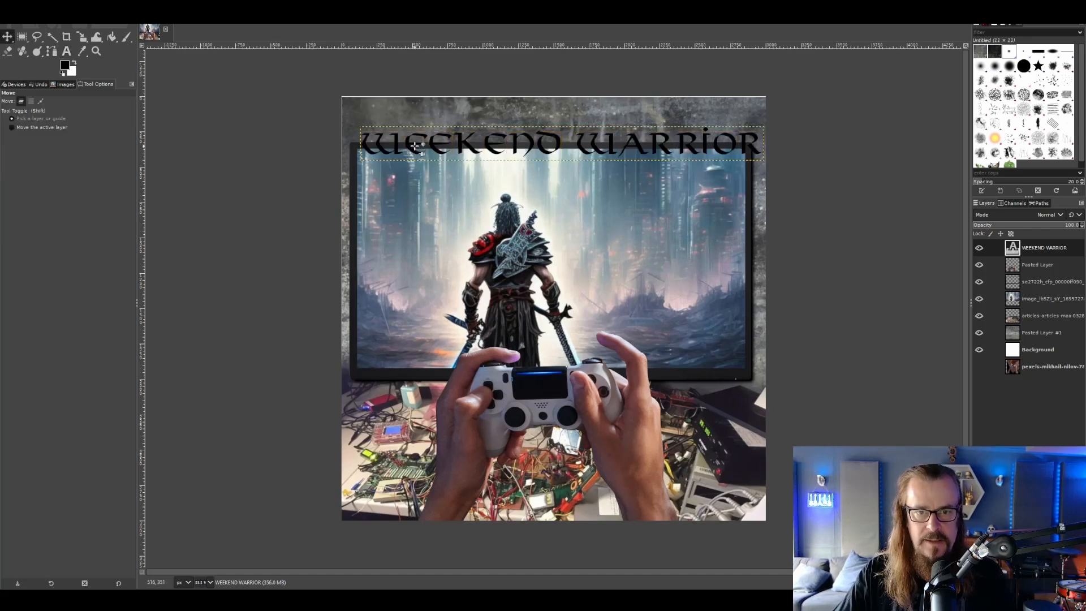
Step: Drag the WEEKEND WARRIOR title up and left into the grey band above the monitor
{"action": "left_click_drag", "start_coordinate": [407, 145], "coordinate": [430, 132]}
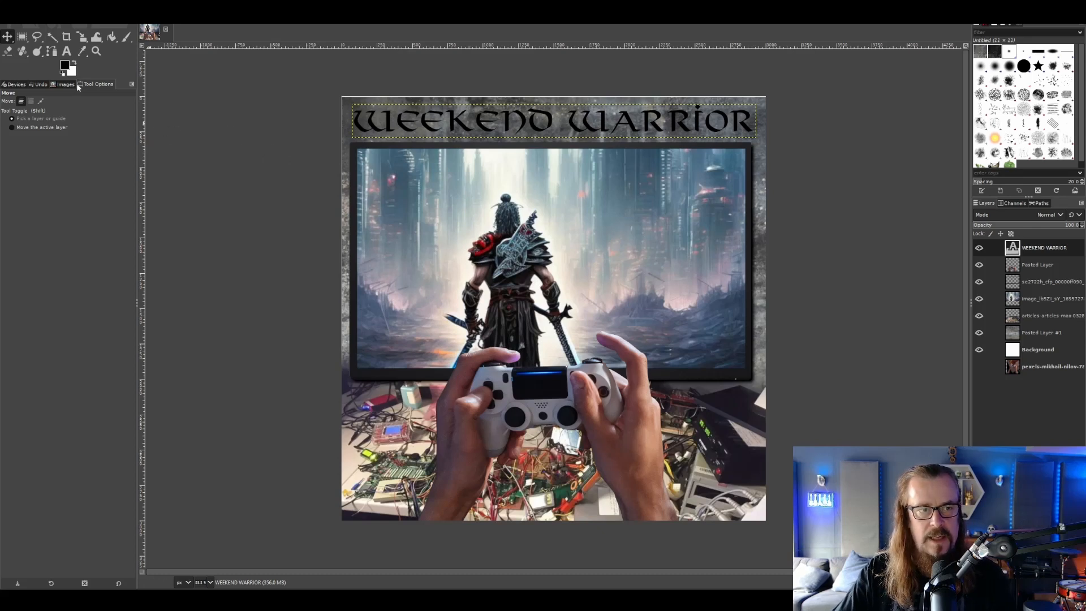
{"action": "left_click", "coordinate": [66, 52]}
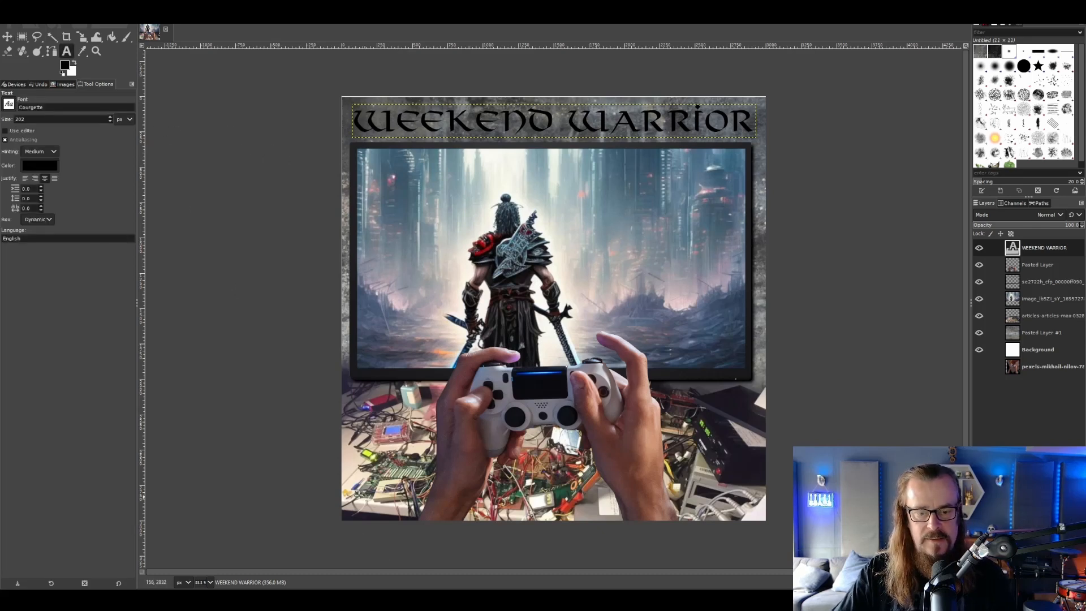
Step: Type the creator's name at the image bottom and set it in the Yellowtail font
{"action": "left_click", "coordinate": [357, 491]}
{"action": "type", "text": "Stevie McLaughlin"}
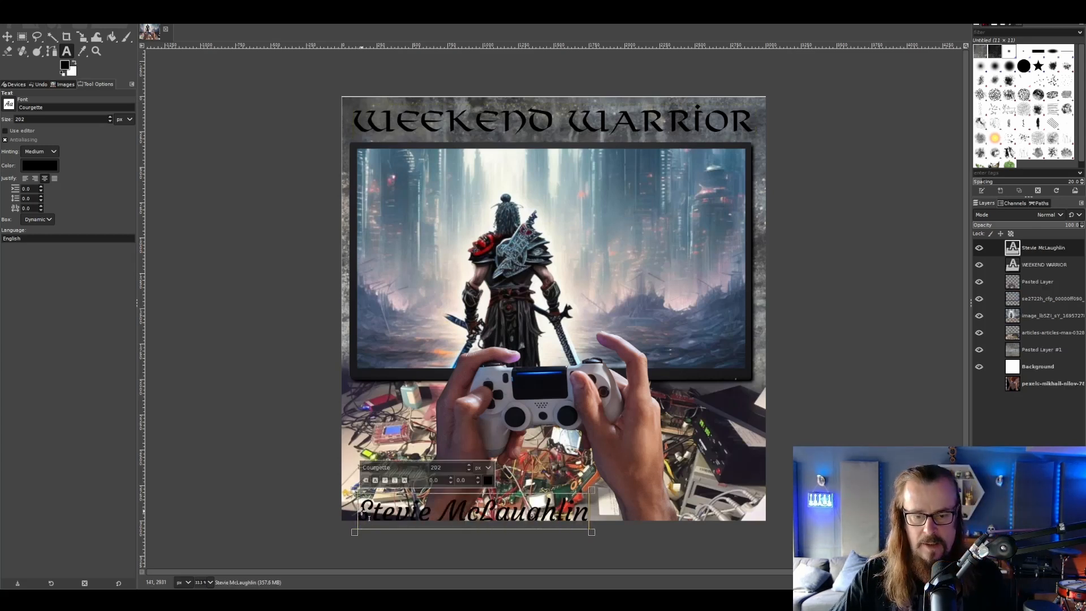
{"action": "left_click_drag", "start_coordinate": [358, 512], "coordinate": [663, 512]}
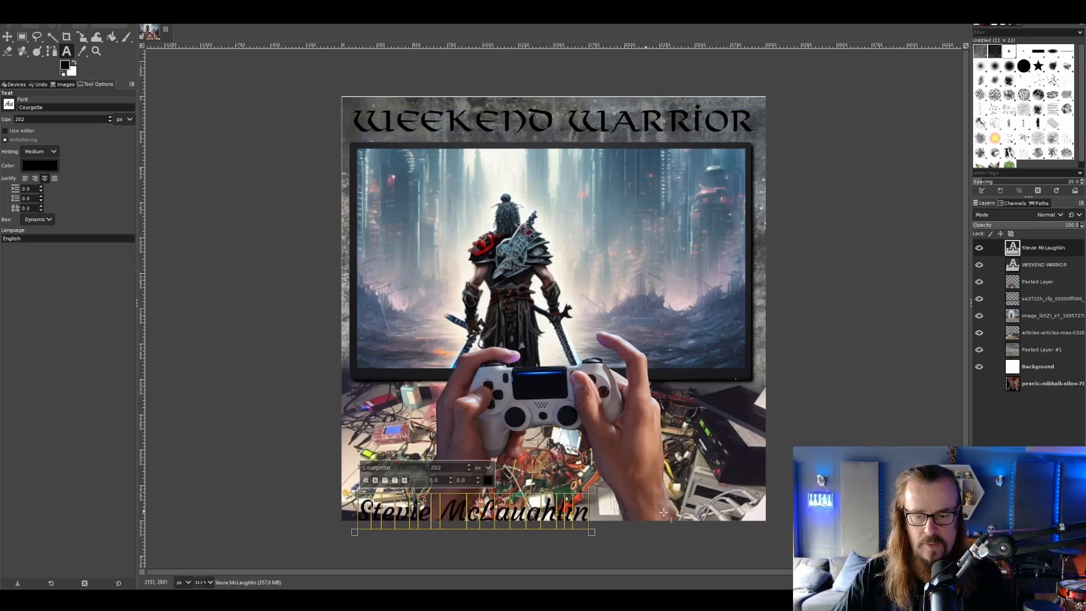
{"action": "left_click", "coordinate": [401, 467]}
{"action": "type", "text": "y"}
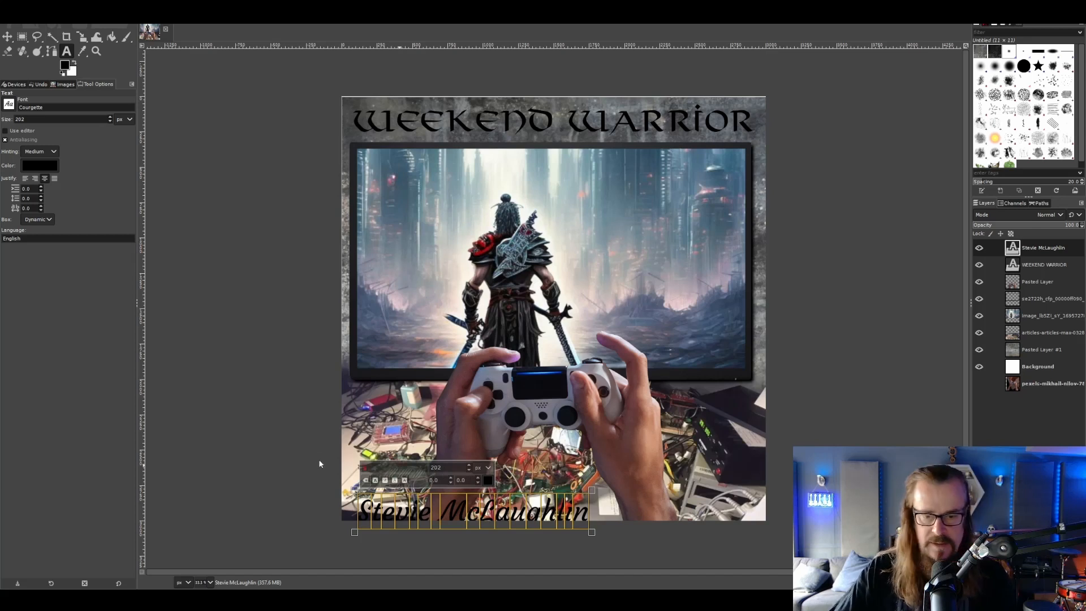
{"action": "left_click", "coordinate": [397, 480]}
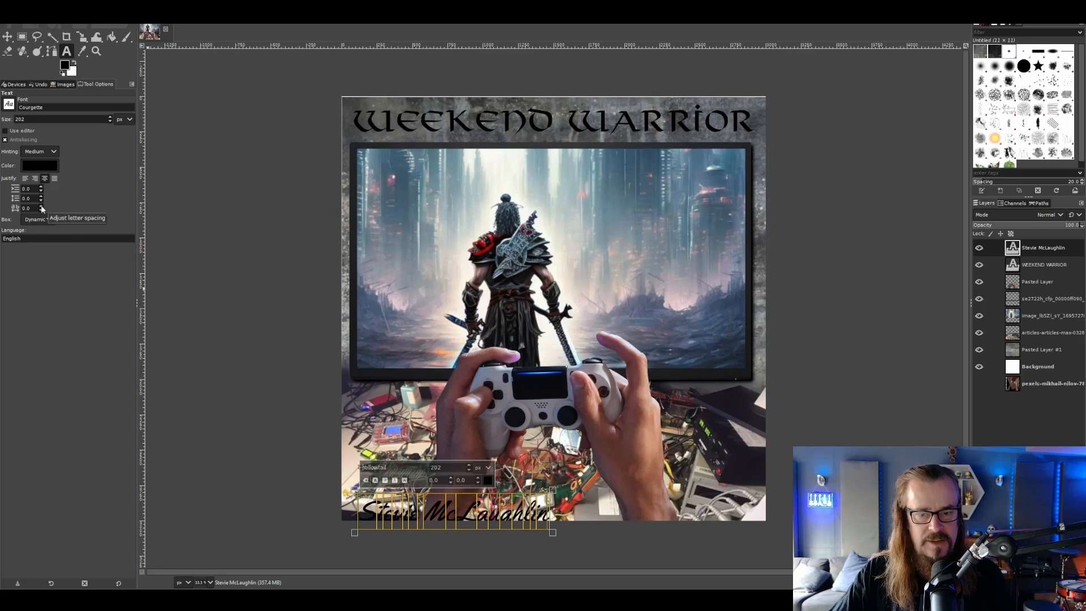
Step: Reduce the name text size to 100 and widen its letter spacing to 127
{"action": "scroll", "coordinate": [42, 209], "scroll_direction": "up", "scroll_amount": 20}
{"action": "scroll", "coordinate": [42, 208], "scroll_direction": "up", "scroll_amount": 20}
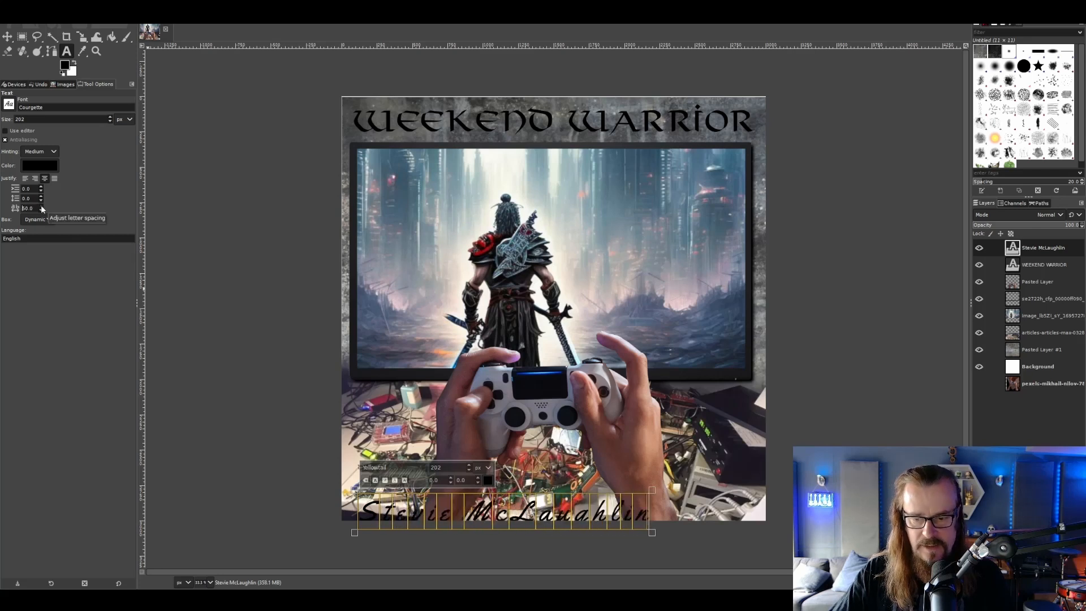
{"action": "scroll", "coordinate": [41, 209], "scroll_direction": "up", "scroll_amount": 10}
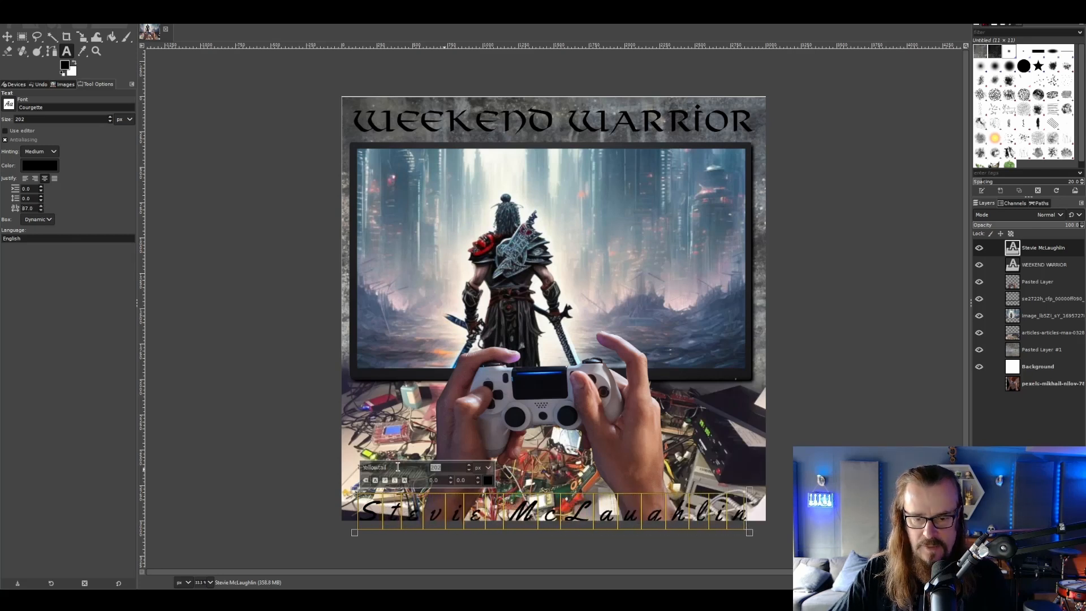
{"action": "type", "text": "100"}
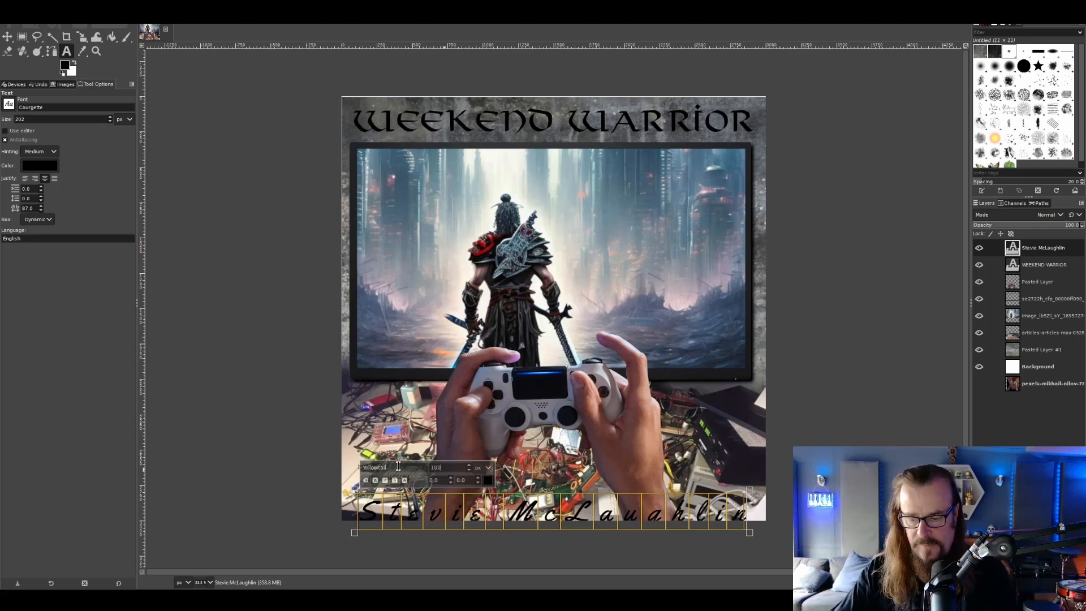
{"action": "key", "text": "Return"}
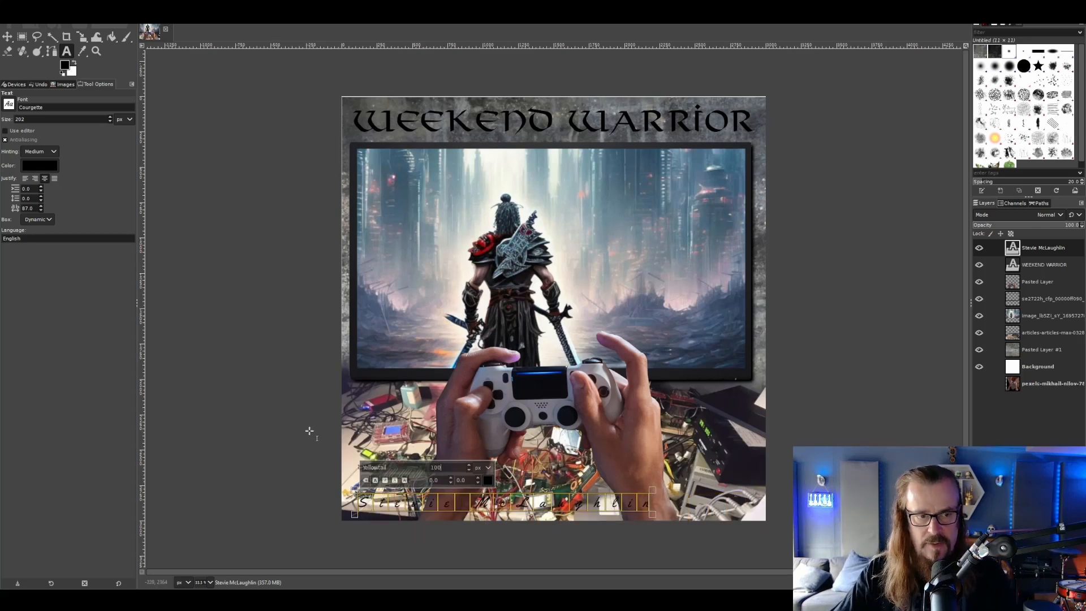
{"action": "scroll", "coordinate": [39, 208], "scroll_direction": "up", "scroll_amount": 20}
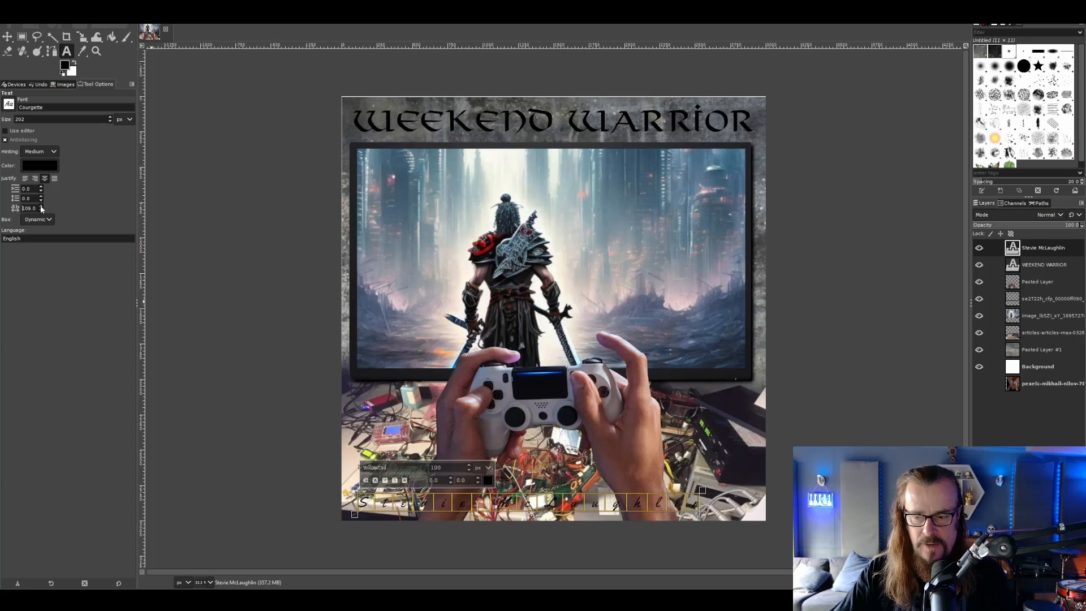
{"action": "scroll", "coordinate": [41, 208], "scroll_direction": "up", "scroll_amount": 5}
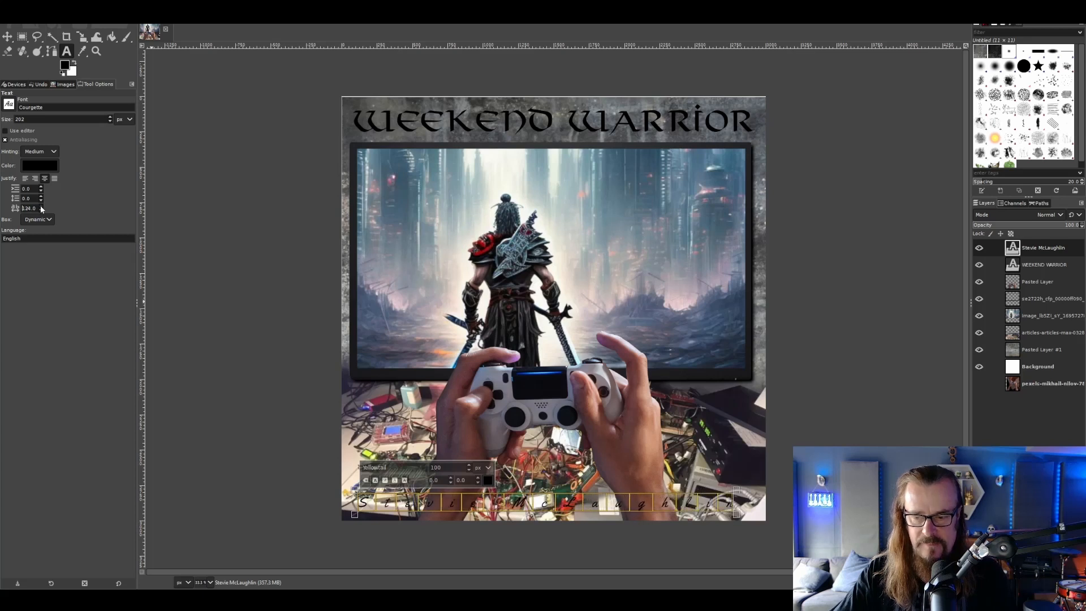
{"action": "scroll", "coordinate": [41, 209], "scroll_direction": "up", "scroll_amount": 1}
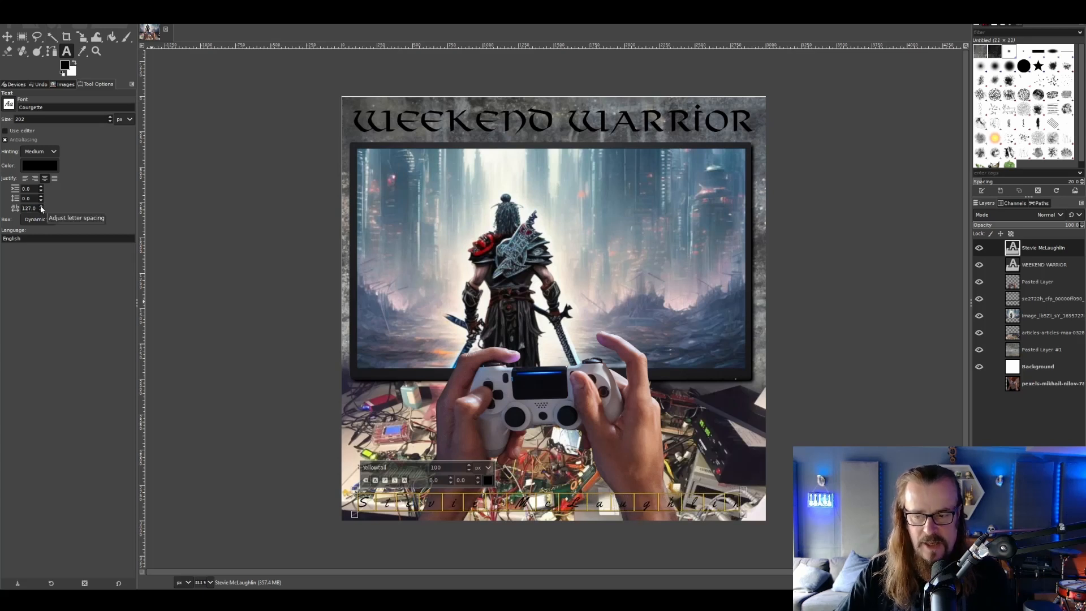
{"action": "left_click", "coordinate": [6, 37]}
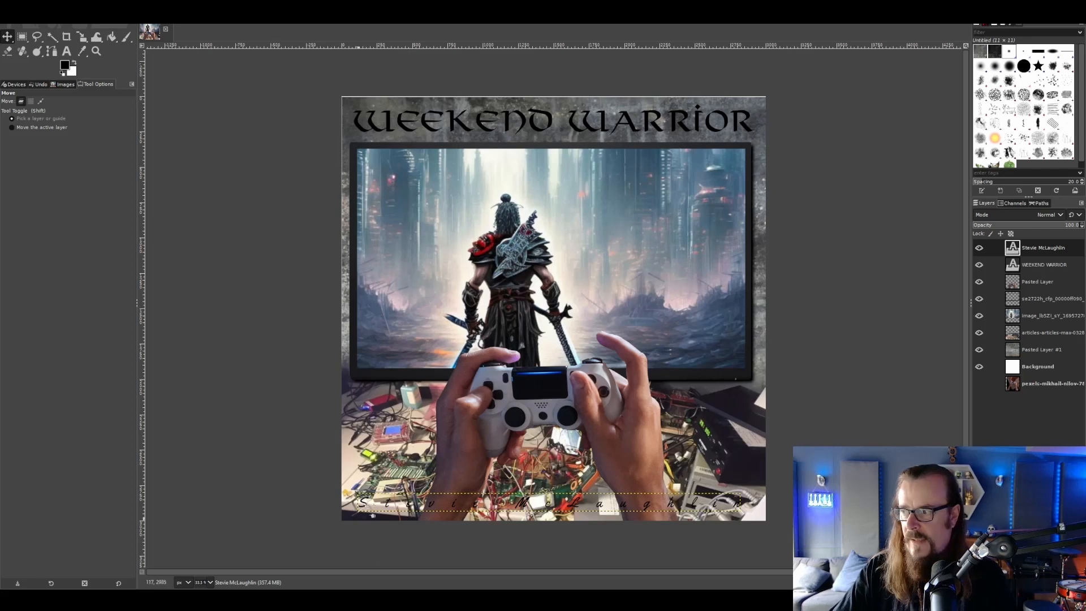
Step: Add the hand logo, scale it down and place it at the monitor's lower-right corner
{"action": "left_click_drag", "start_coordinate": [1085, 308], "coordinate": [709, 314]}
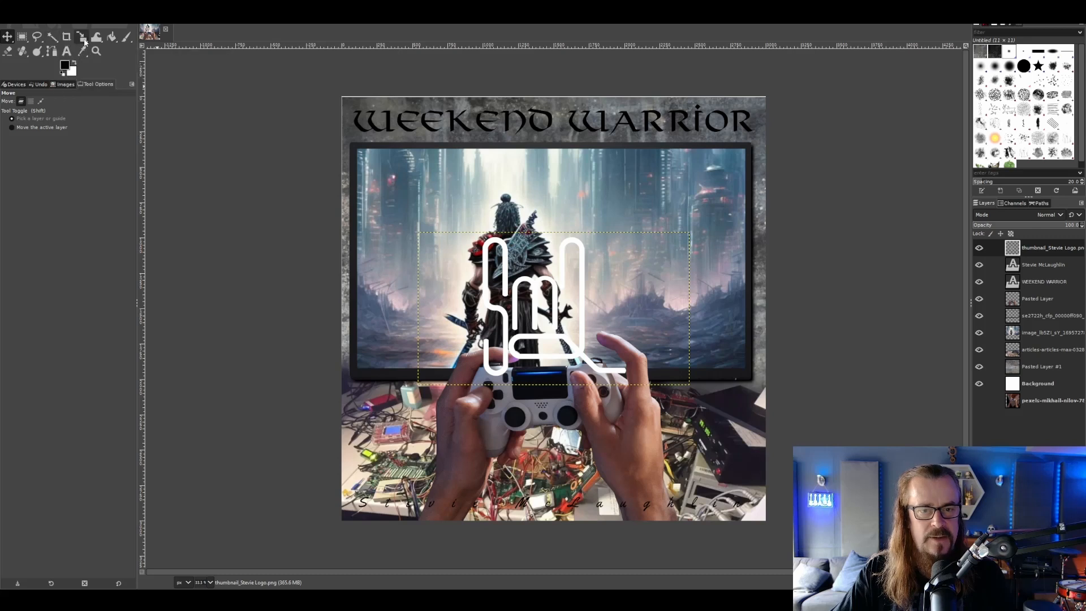
{"action": "left_click", "coordinate": [83, 39]}
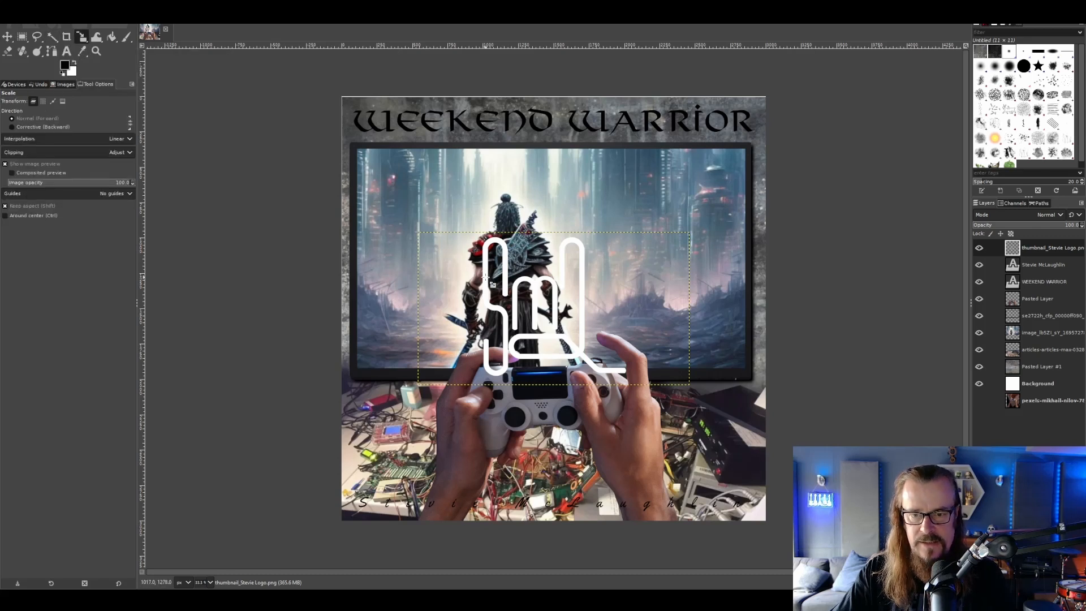
{"action": "left_click", "coordinate": [490, 279]}
{"action": "left_click_drag", "start_coordinate": [417, 231], "coordinate": [626, 332]}
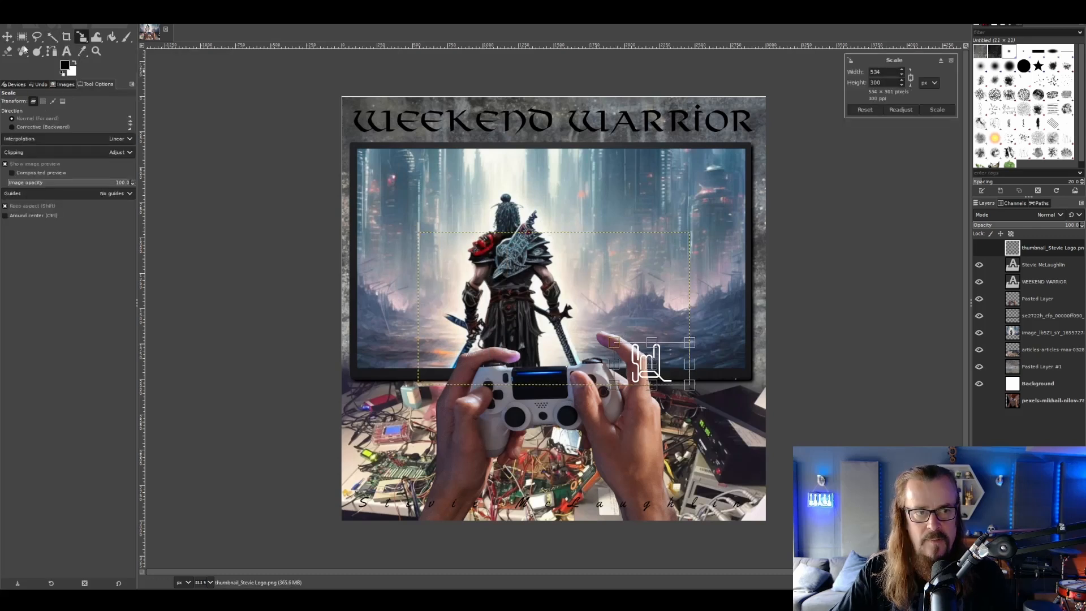
{"action": "left_click", "coordinate": [8, 39]}
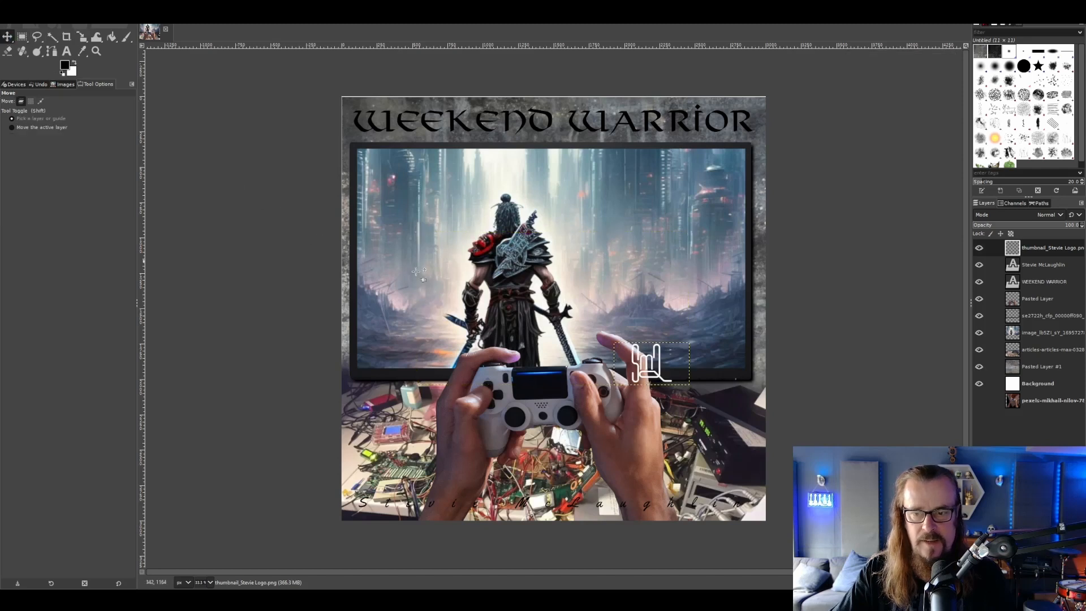
{"action": "left_click_drag", "start_coordinate": [645, 363], "coordinate": [716, 351]}
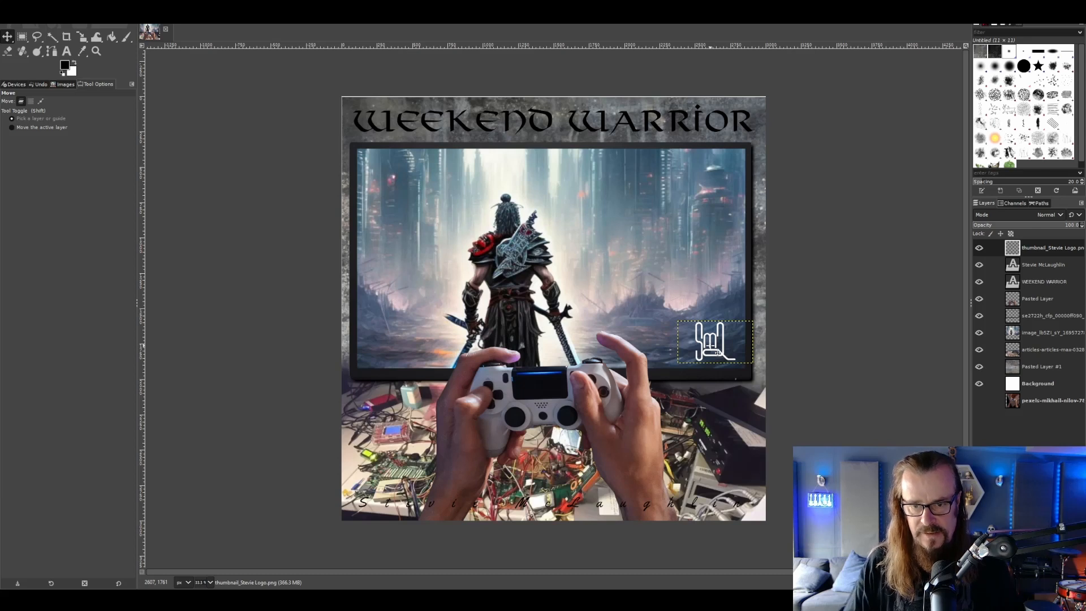
Step: Hide the logo, name and title layers, then select Pasted Layer
{"action": "left_click", "coordinate": [978, 248]}
{"action": "left_click", "coordinate": [979, 264]}
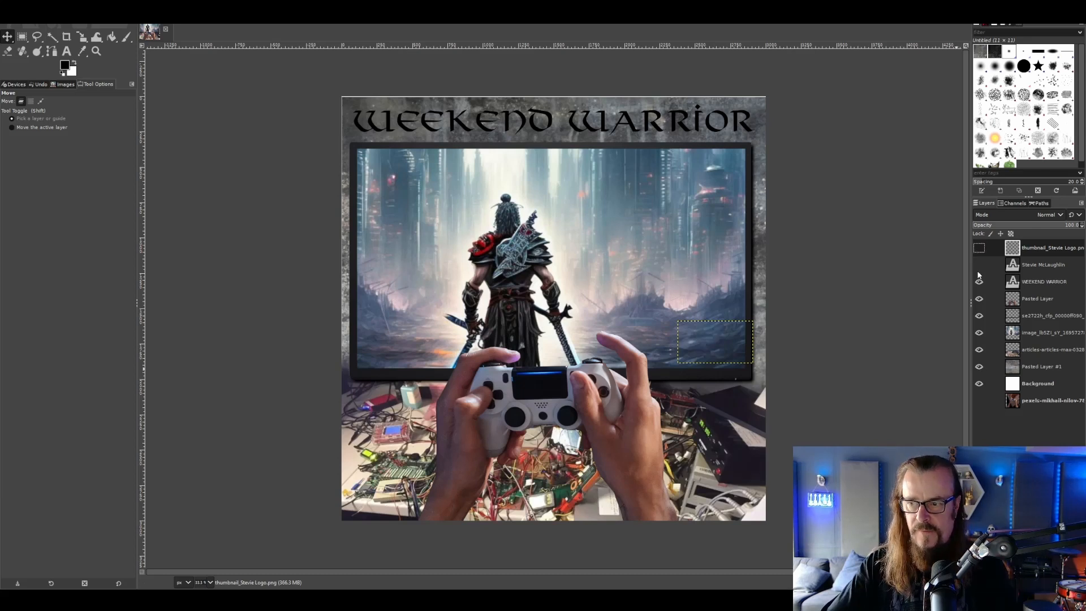
{"action": "left_click", "coordinate": [979, 283]}
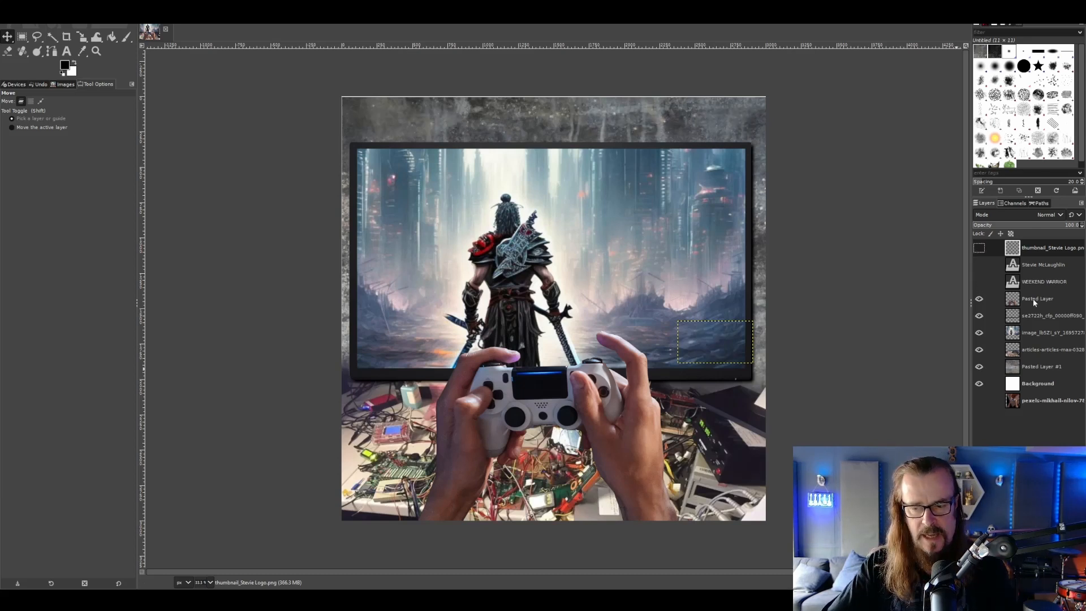
{"action": "left_click", "coordinate": [1033, 298]}
{"action": "right_click", "coordinate": [1032, 298]}
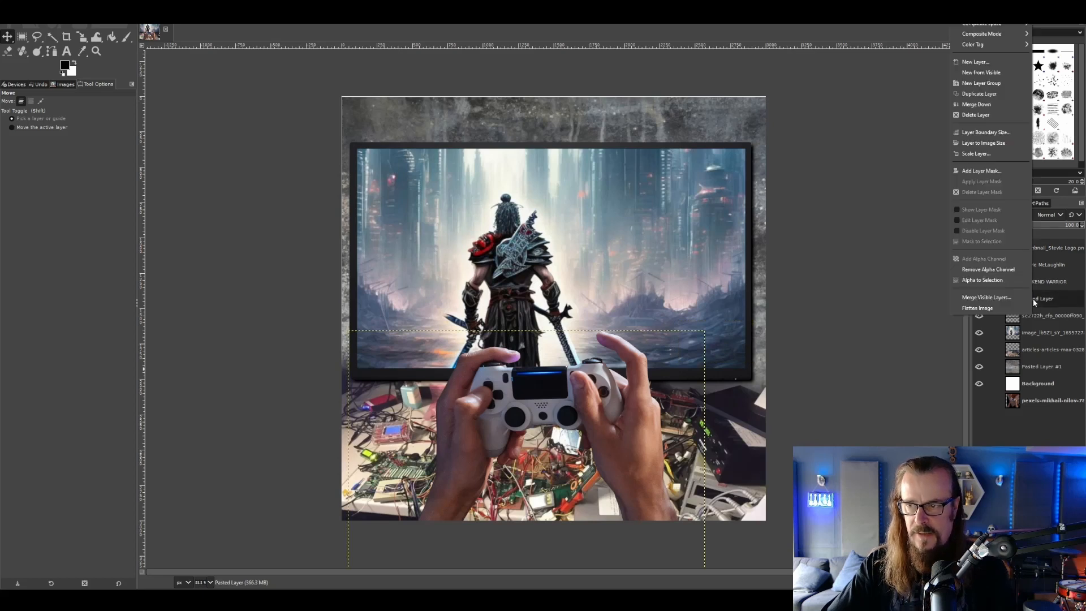
Step: Create a New from Visible layer, then hide Pasted Layer, the articles image and Pasted Layer #1
{"action": "left_click", "coordinate": [999, 76]}
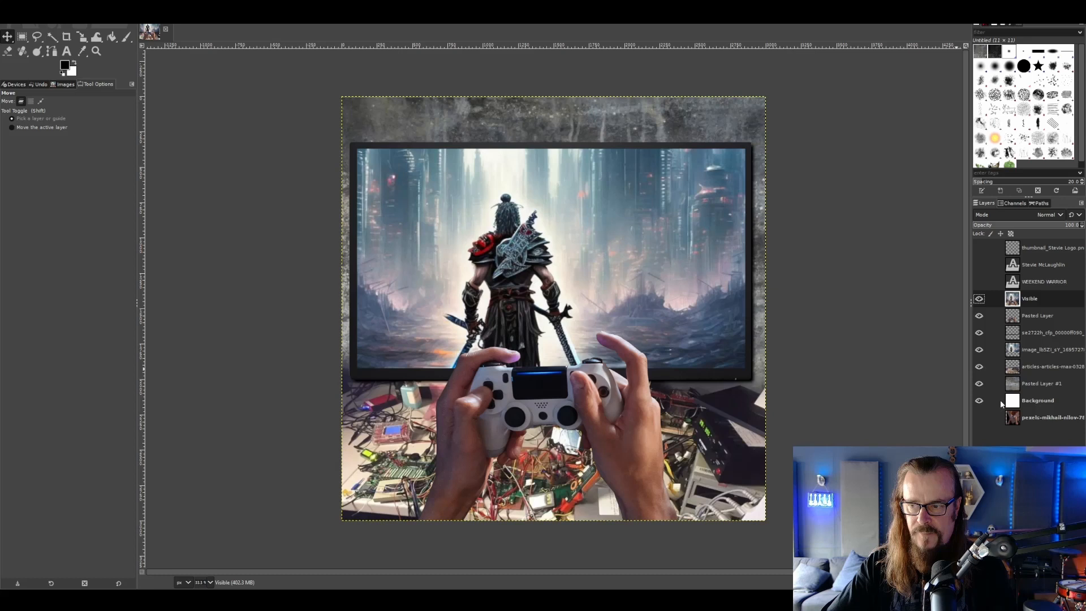
{"action": "left_click", "coordinate": [980, 316]}
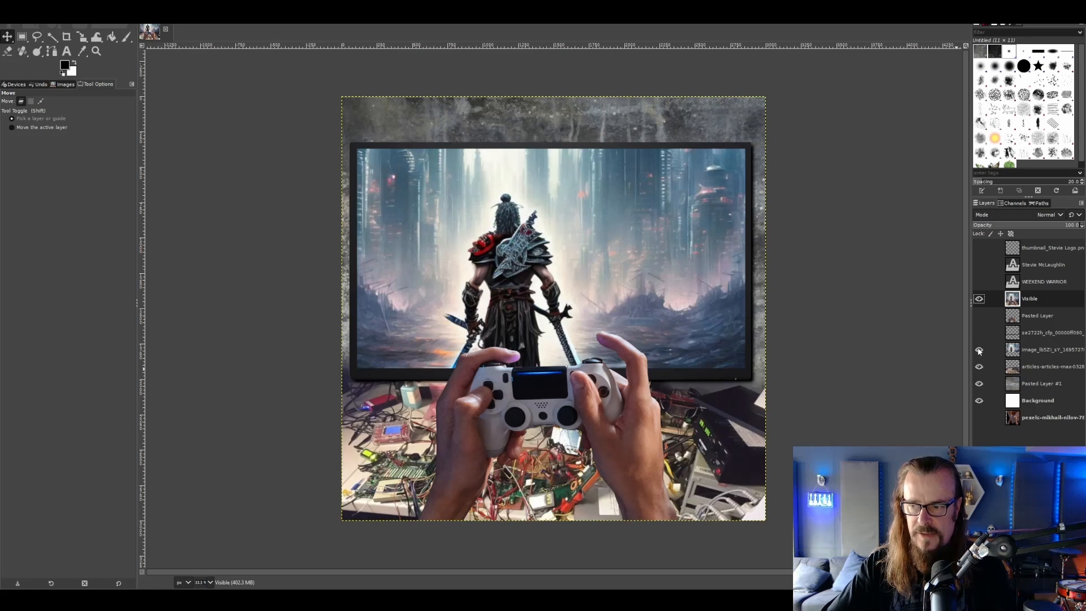
{"action": "left_click", "coordinate": [979, 365]}
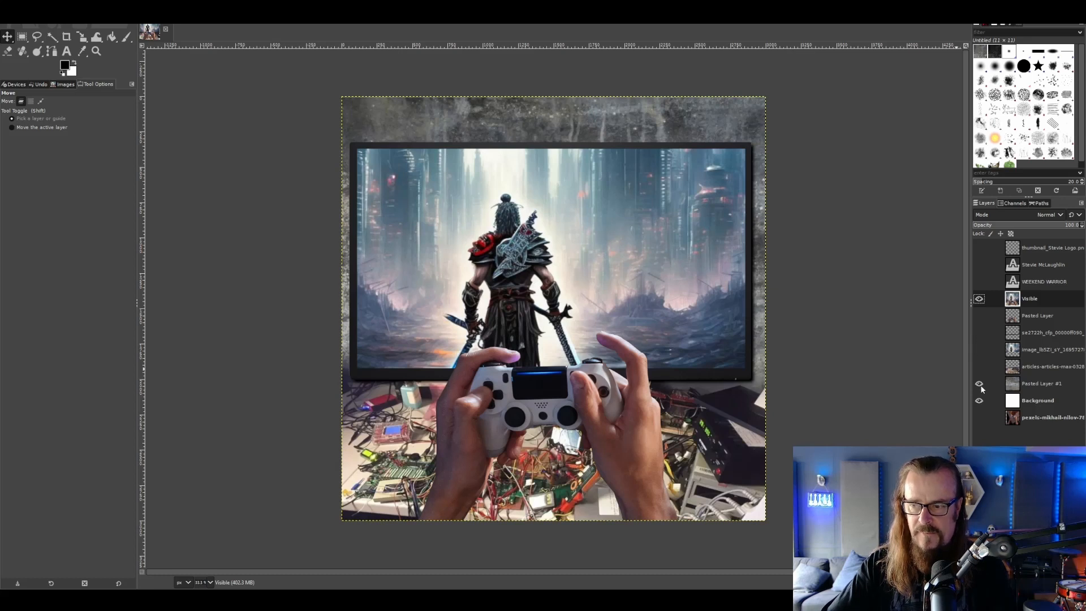
{"action": "left_click", "coordinate": [978, 384]}
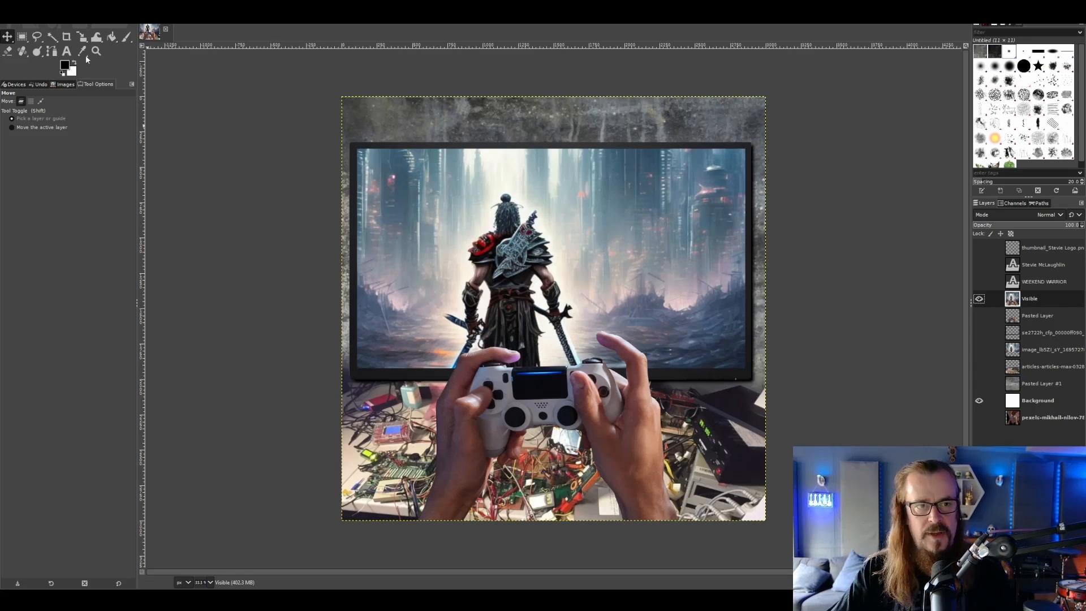
Step: Preview a blue Colorize tint on the Visible layer, then cancel it
{"action": "left_click", "coordinate": [107, 20]}
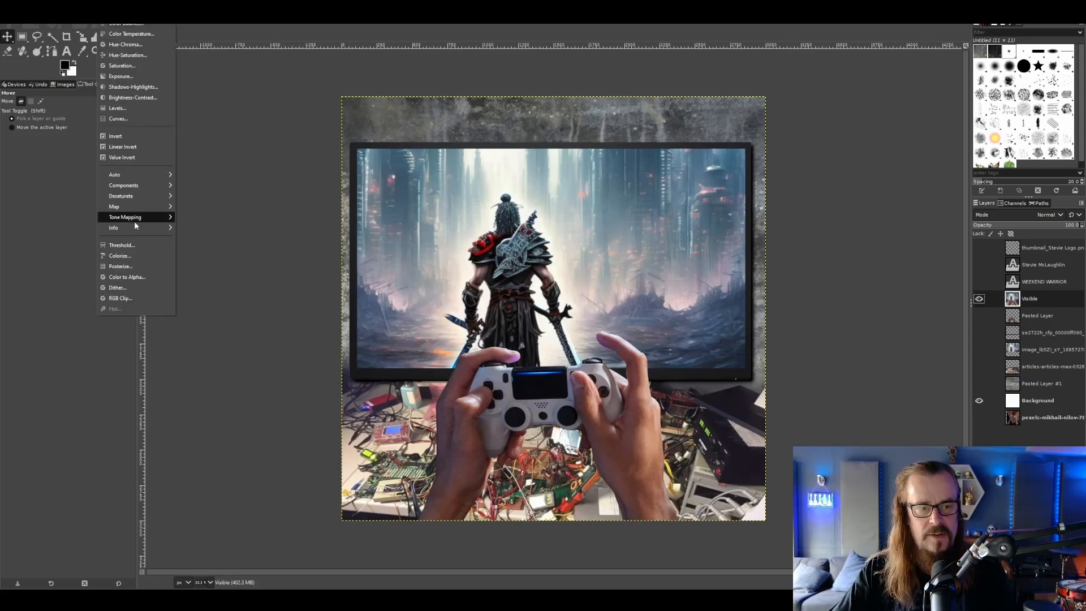
{"action": "left_click", "coordinate": [146, 253]}
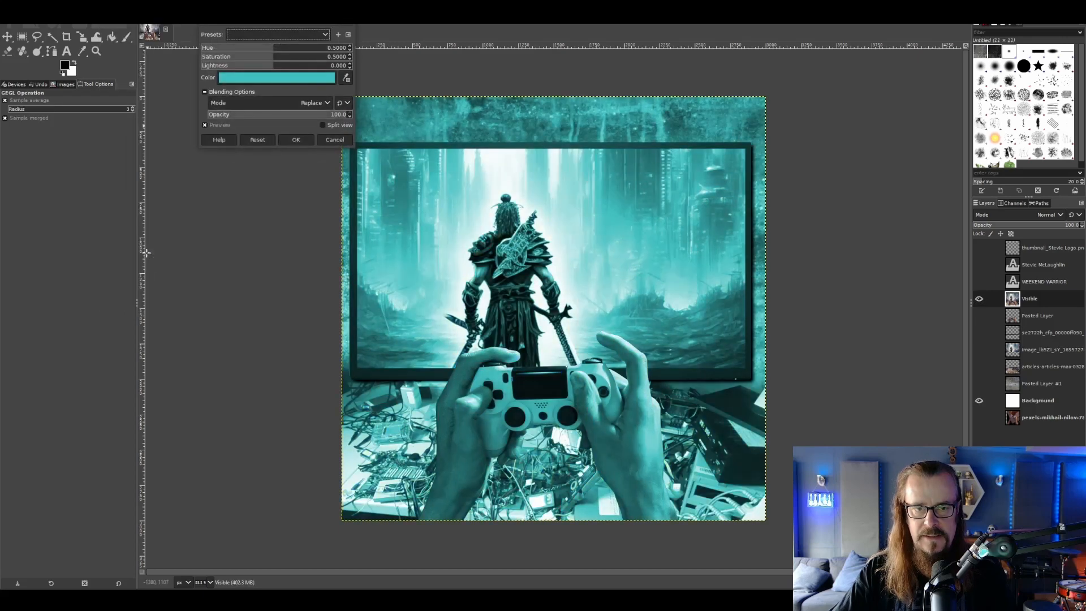
{"action": "mouse_move", "coordinate": [271, 53]}
{"action": "left_mouse_down"}
{"action": "mouse_move", "coordinate": [358, 59]}
{"action": "mouse_move", "coordinate": [289, 57]}
{"action": "left_mouse_up"}
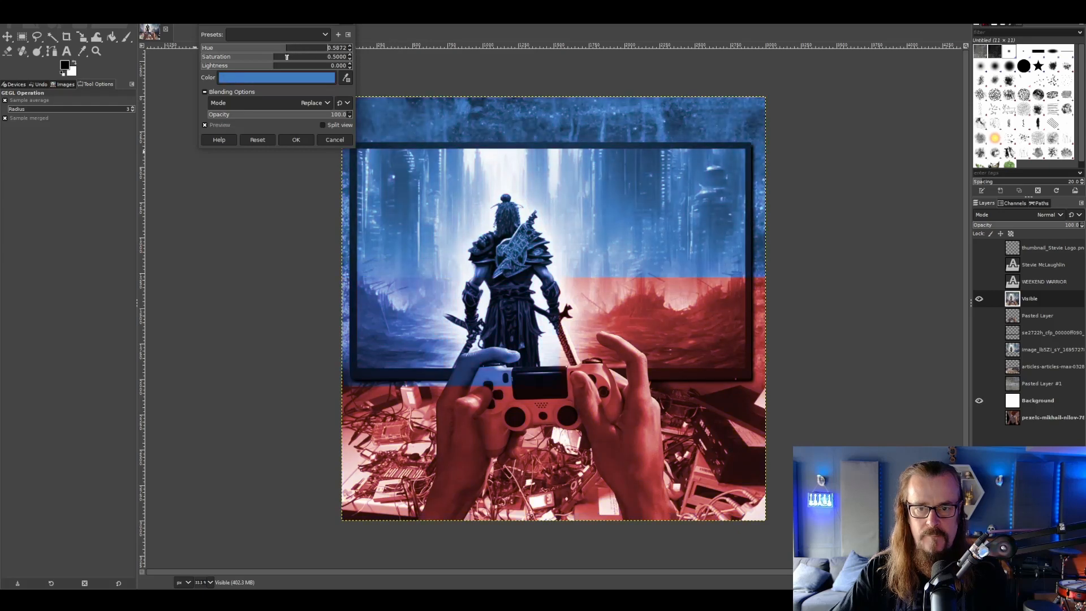
{"action": "left_click", "coordinate": [336, 140]}
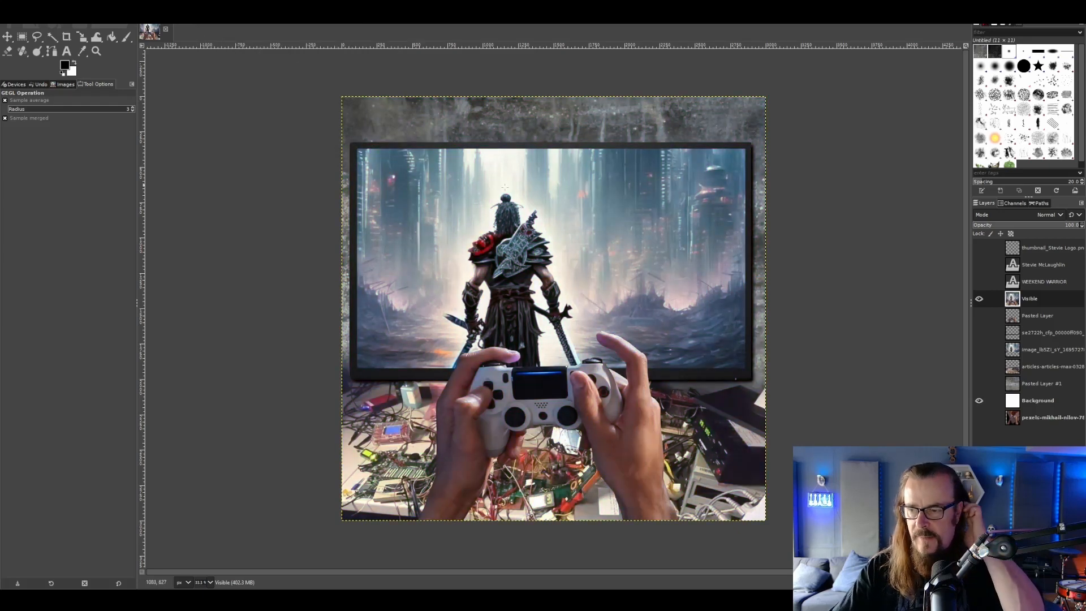
Step: Duplicate the Visible layer twice and reapply the last filter adjustment
{"action": "right_click", "coordinate": [1033, 300]}
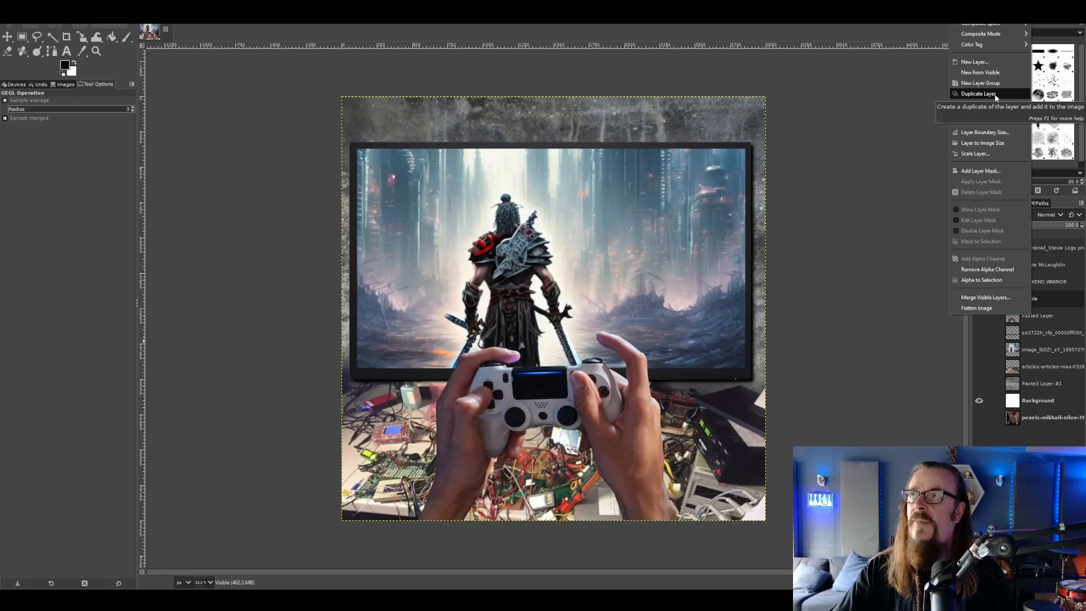
{"action": "left_click", "coordinate": [994, 94]}
{"action": "right_click", "coordinate": [1042, 299]}
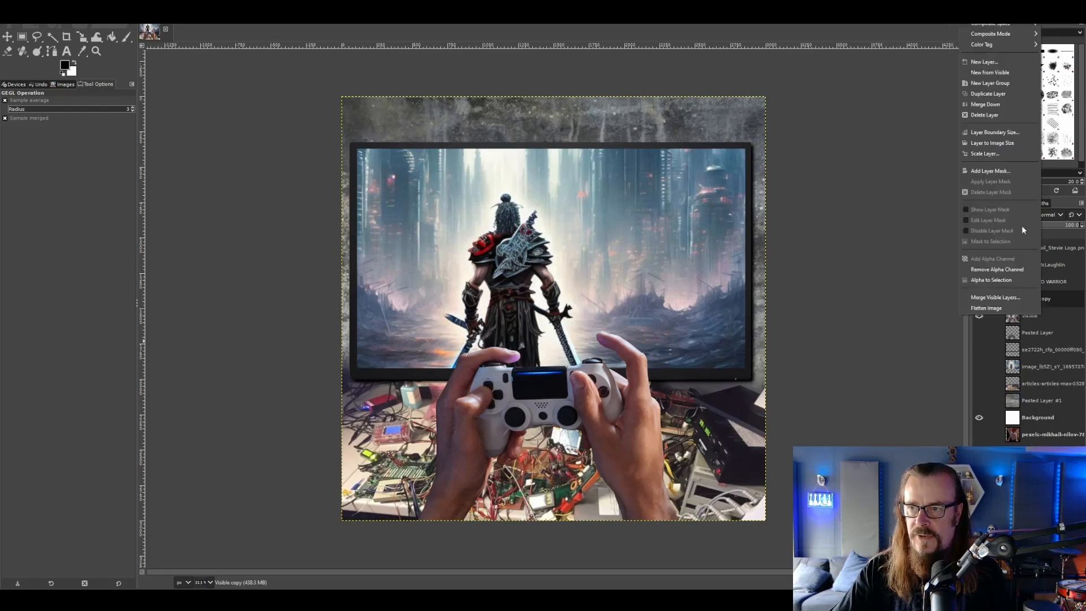
{"action": "left_click", "coordinate": [1012, 70]}
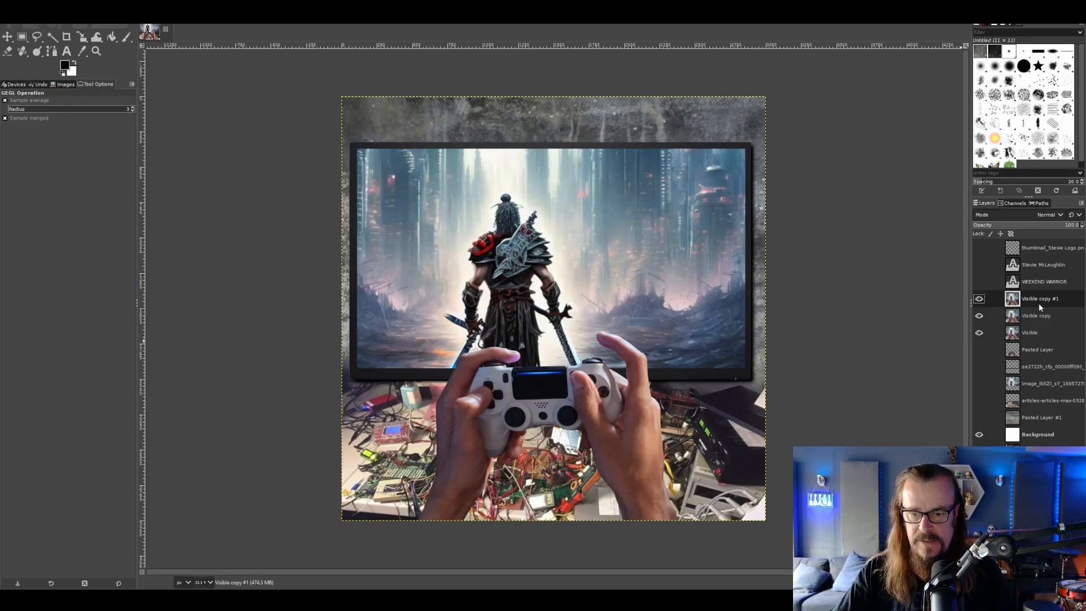
{"action": "key", "text": "ctrl+shift+f"}
{"action": "left_click", "coordinate": [312, 297]}
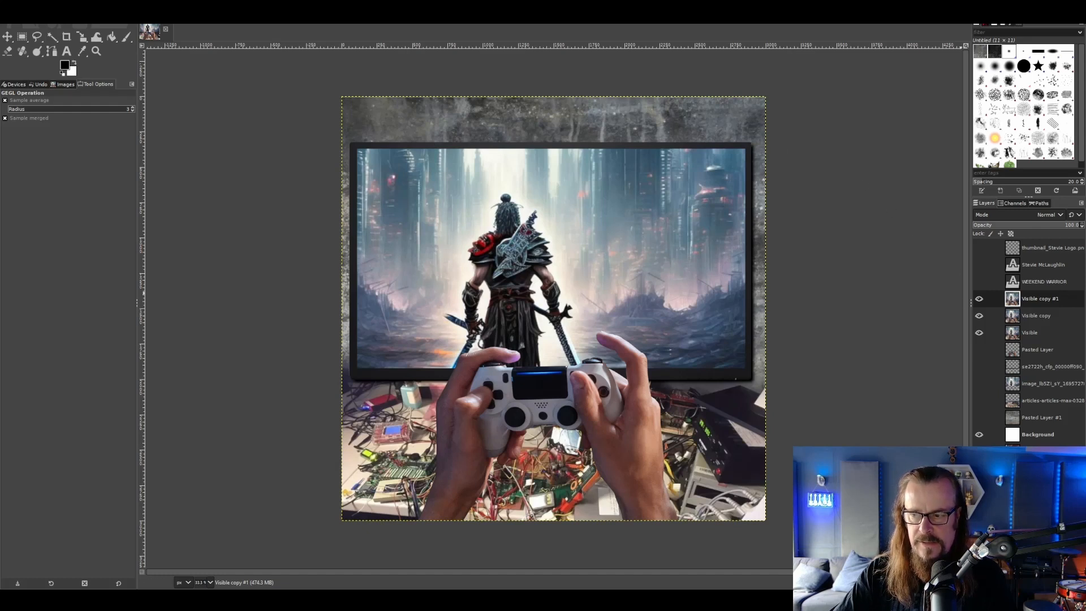
Step: Delete the Visible layers and make Pasted Layer through Pasted Layer #1 visible again
{"action": "left_click", "coordinate": [1076, 582]}
{"action": "left_click", "coordinate": [1075, 583]}
{"action": "left_click", "coordinate": [1076, 582]}
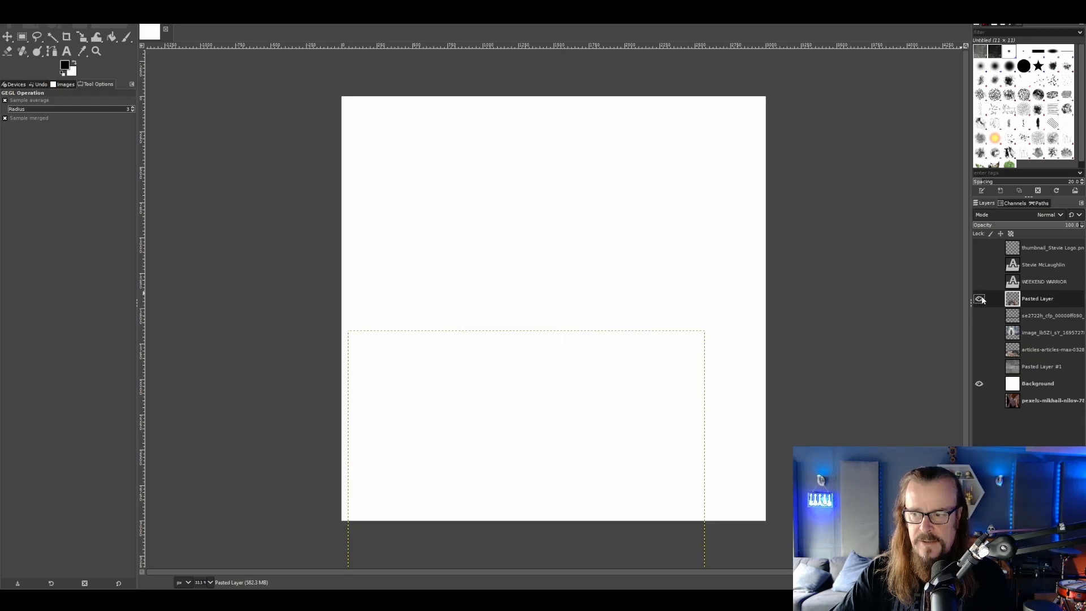
{"action": "left_click_drag", "start_coordinate": [982, 300], "coordinate": [979, 367]}
{"action": "left_click", "coordinate": [1039, 367]}
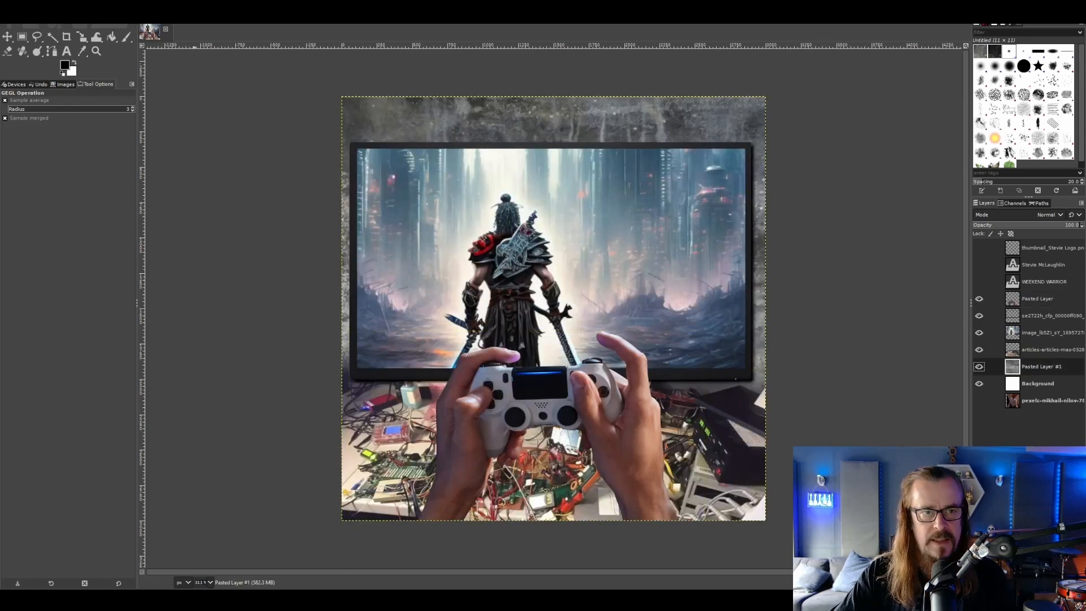
Step: Darken Pasted Layer #1 with an Exposure of about -2.56
{"action": "left_click", "coordinate": [107, 17]}
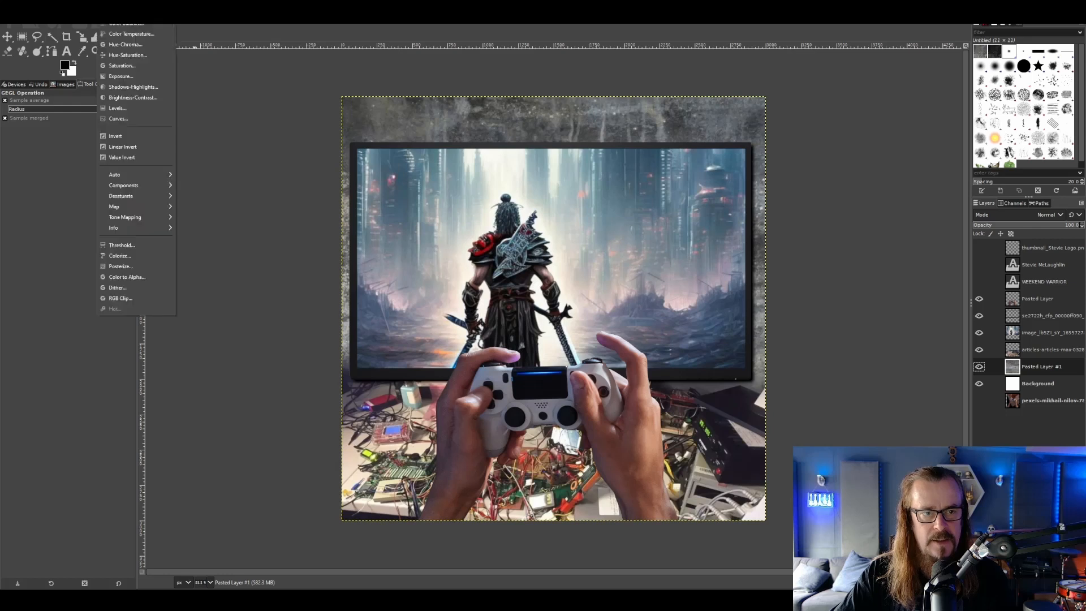
{"action": "left_click", "coordinate": [133, 73]}
{"action": "left_click", "coordinate": [232, 211]}
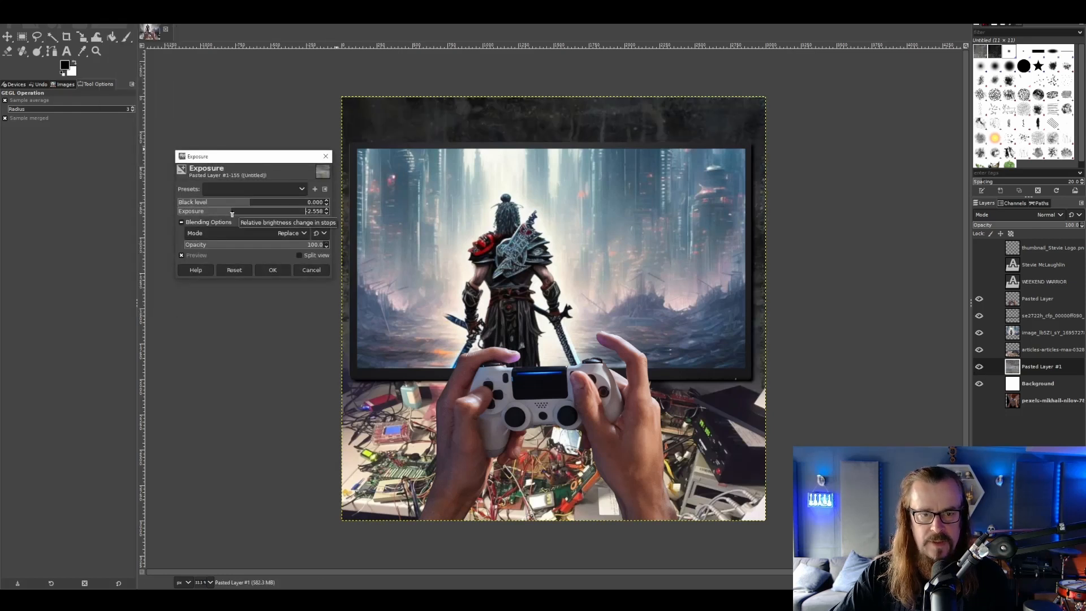
{"action": "left_click", "coordinate": [273, 270]}
Step: Create a New from Visible layer and make copies of it
{"action": "right_click", "coordinate": [1045, 299]}
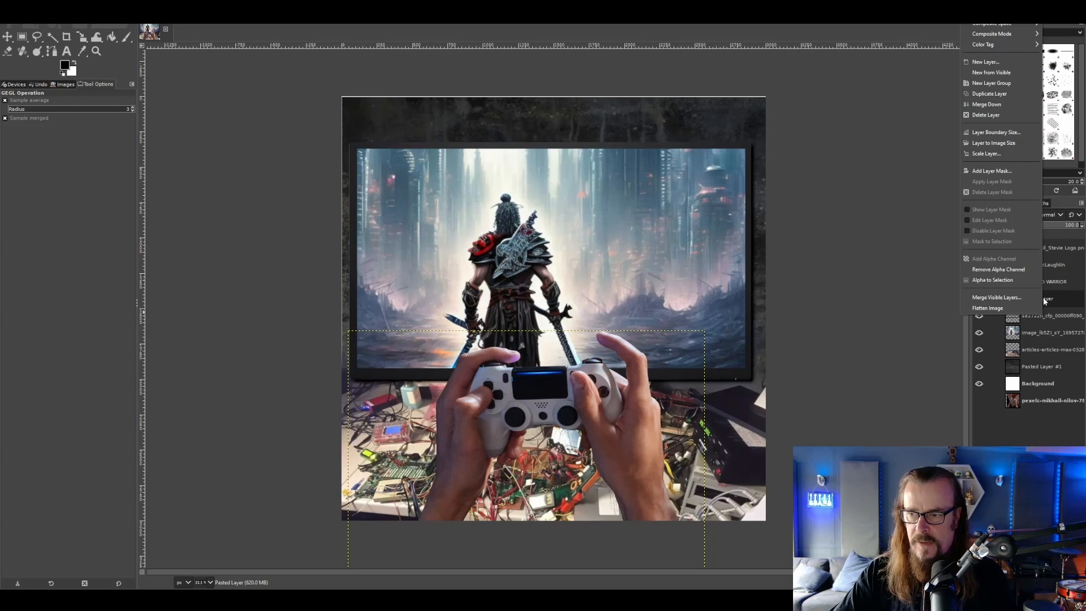
{"action": "left_click", "coordinate": [991, 73]}
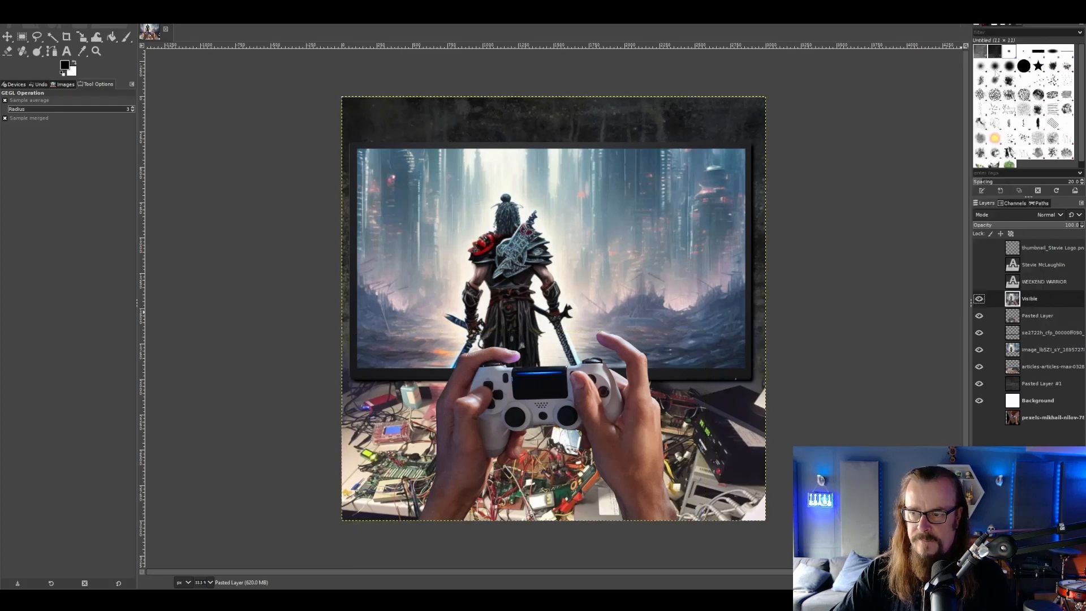
{"action": "right_click", "coordinate": [1037, 302]}
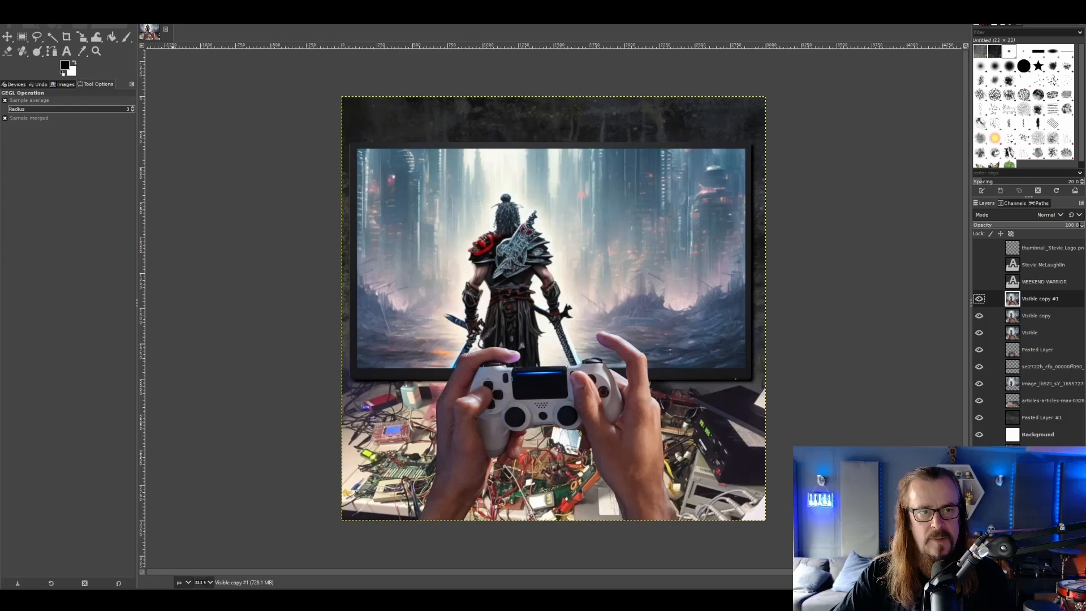
{"action": "left_click", "coordinate": [106, 13]}
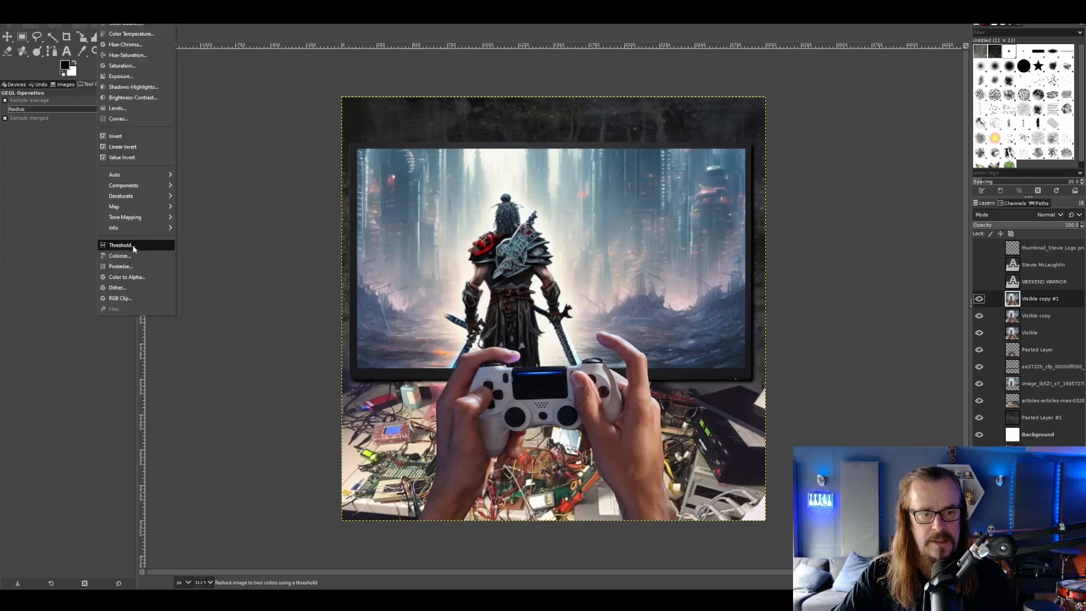
Step: Colorize the top Visible copy blue at about 79 opacity, then hide it
{"action": "left_click", "coordinate": [119, 256]}
{"action": "left_click_drag", "start_coordinate": [256, 204], "coordinate": [262, 204]}
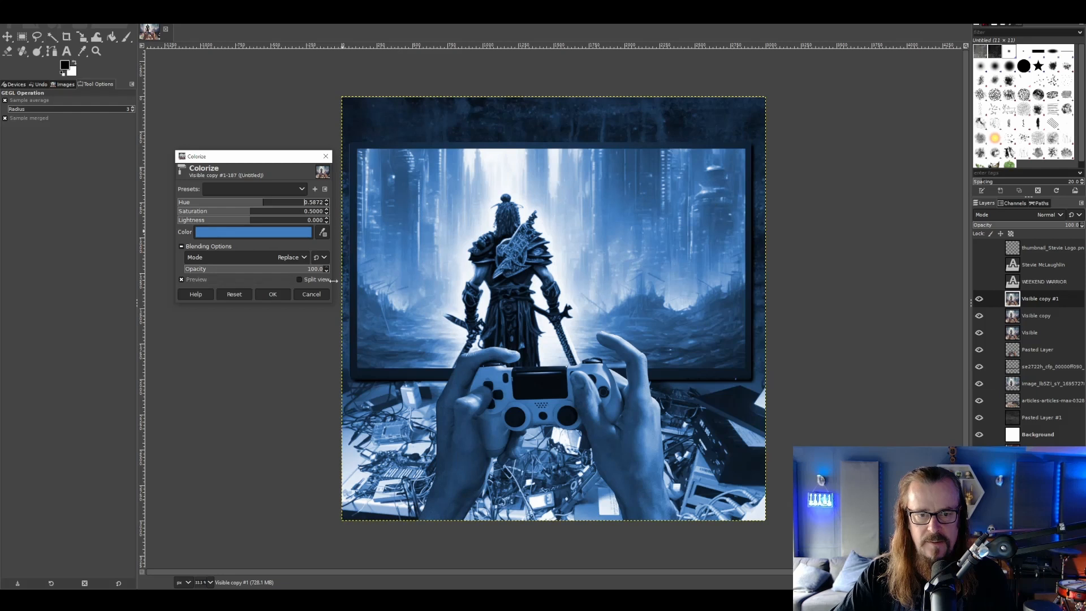
{"action": "left_click", "coordinate": [294, 270]}
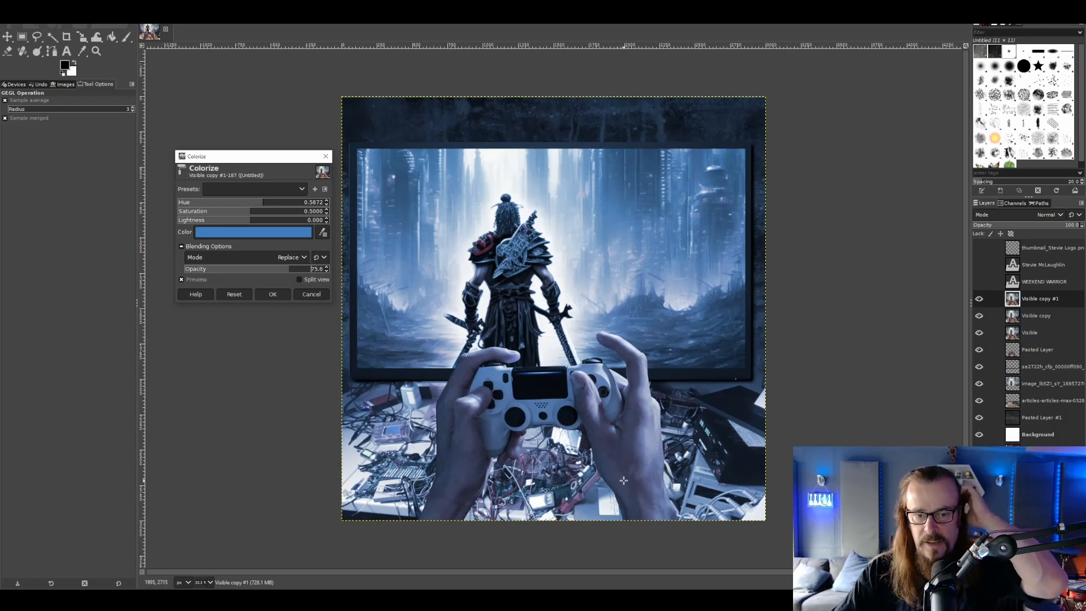
{"action": "left_click", "coordinate": [283, 294]}
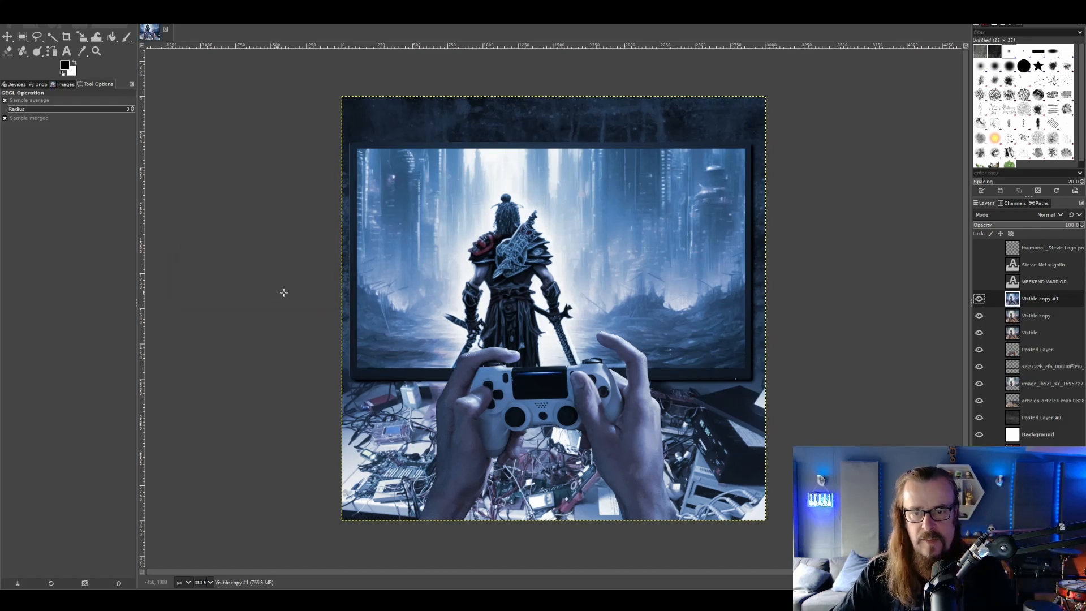
{"action": "left_click", "coordinate": [978, 299]}
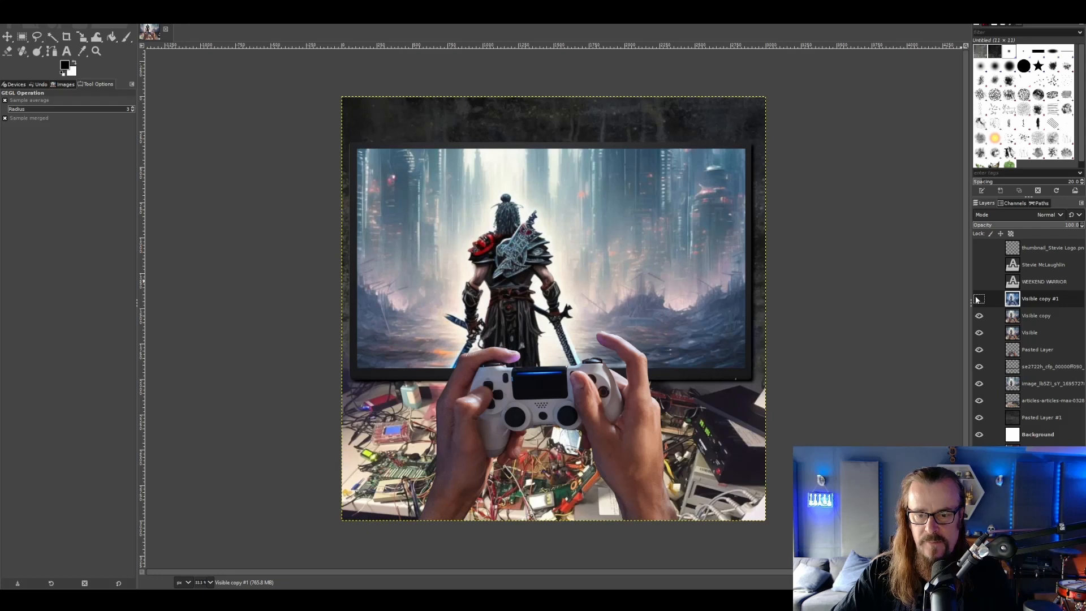
Step: Colorize Visible copy sepia with hue 0.064, lightness -0.331 and opacity 78.4
{"action": "left_click", "coordinate": [1037, 316]}
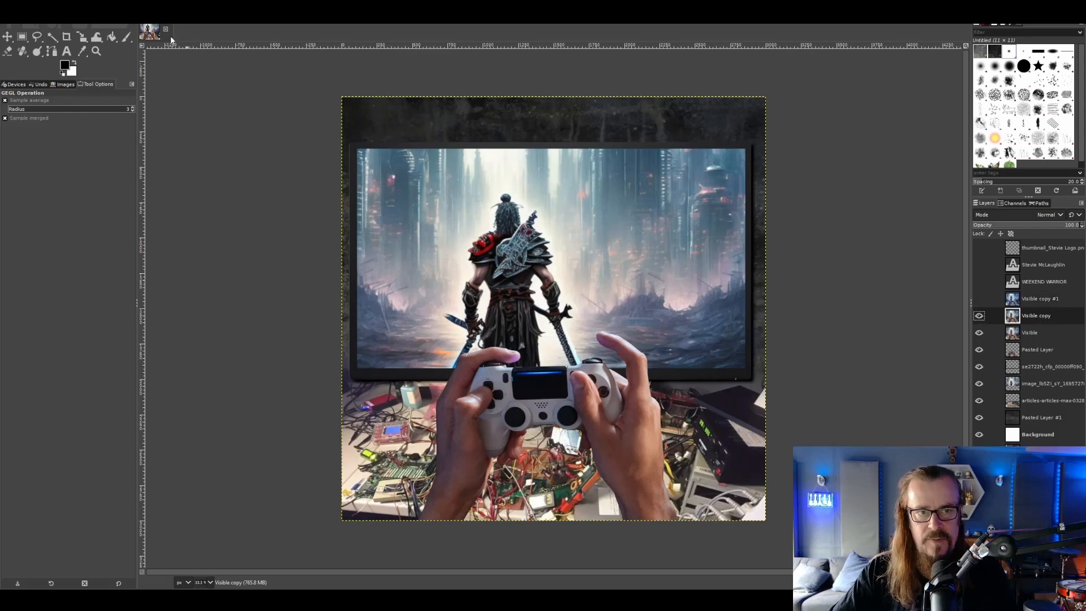
{"action": "left_click", "coordinate": [108, 13]}
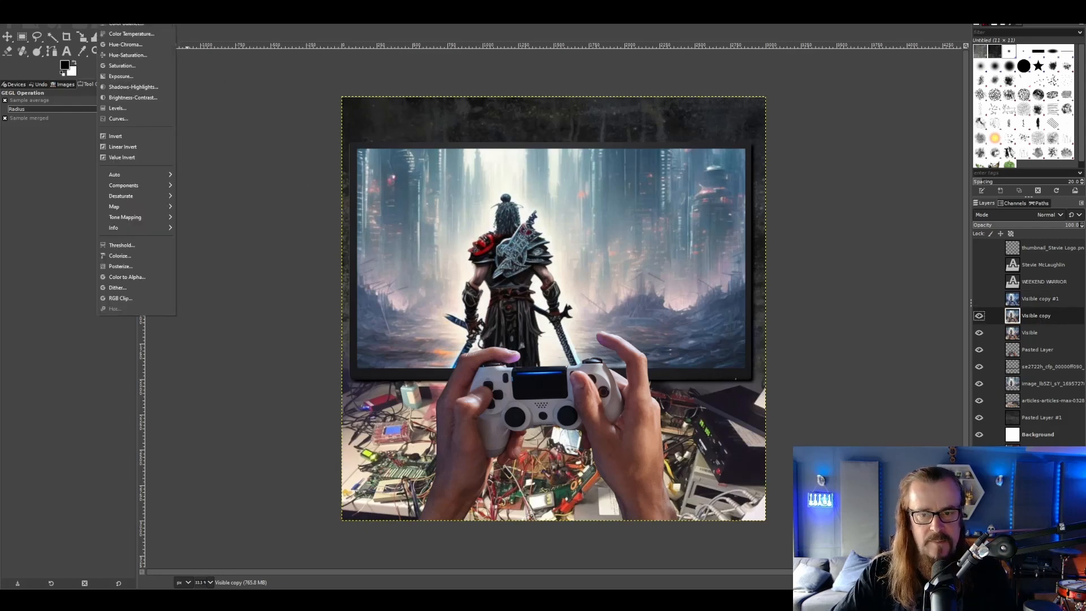
{"action": "left_click", "coordinate": [163, 257]}
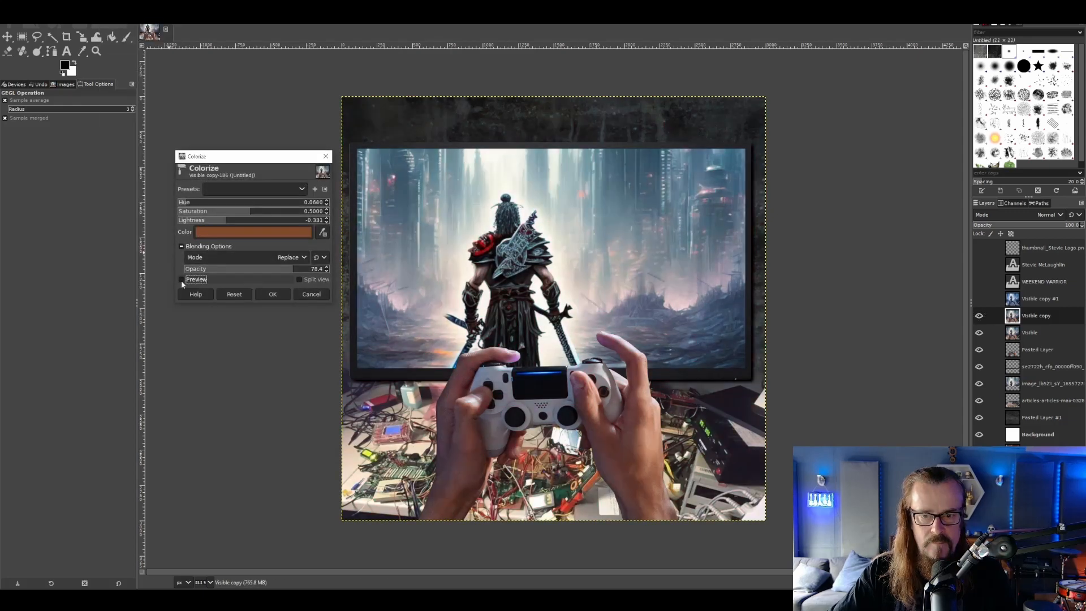
{"action": "left_click", "coordinate": [181, 279]}
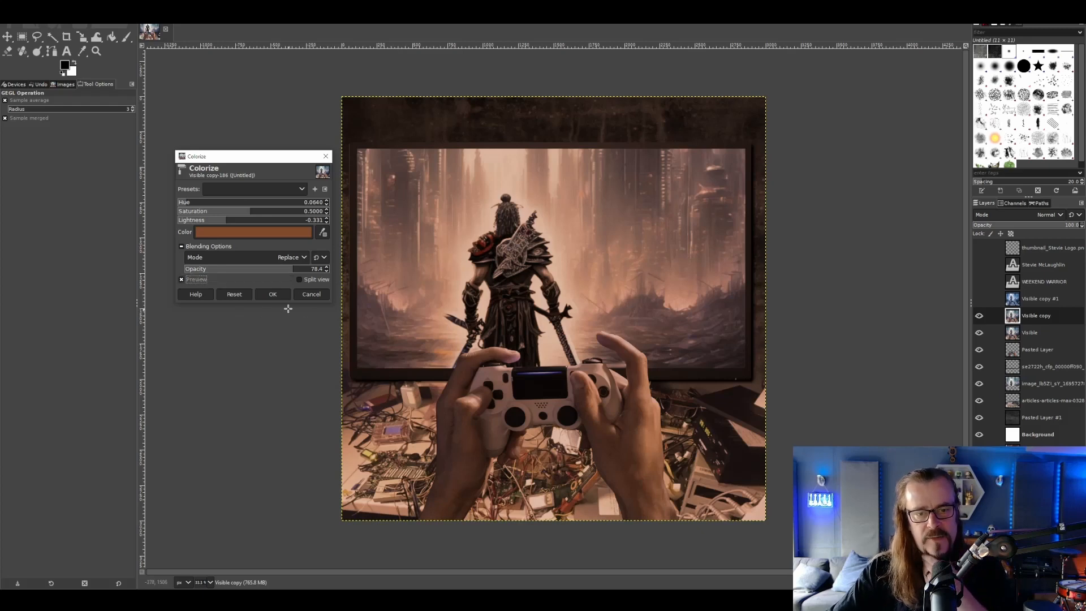
{"action": "left_click", "coordinate": [273, 295]}
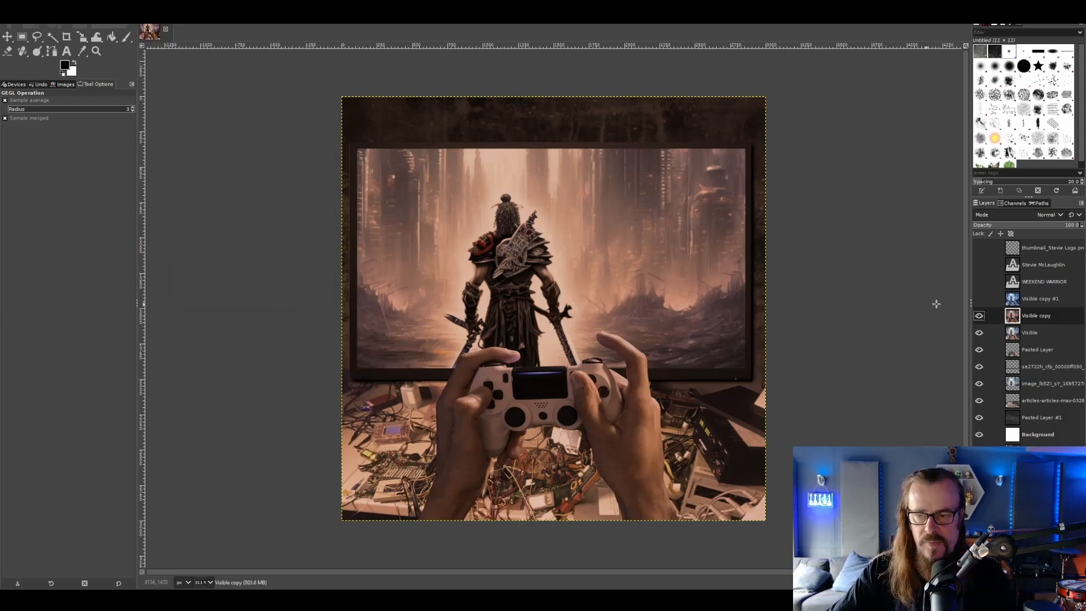
Step: Compare against the blue layer and move Visible copy above Visible copy #1
{"action": "left_click", "coordinate": [978, 299]}
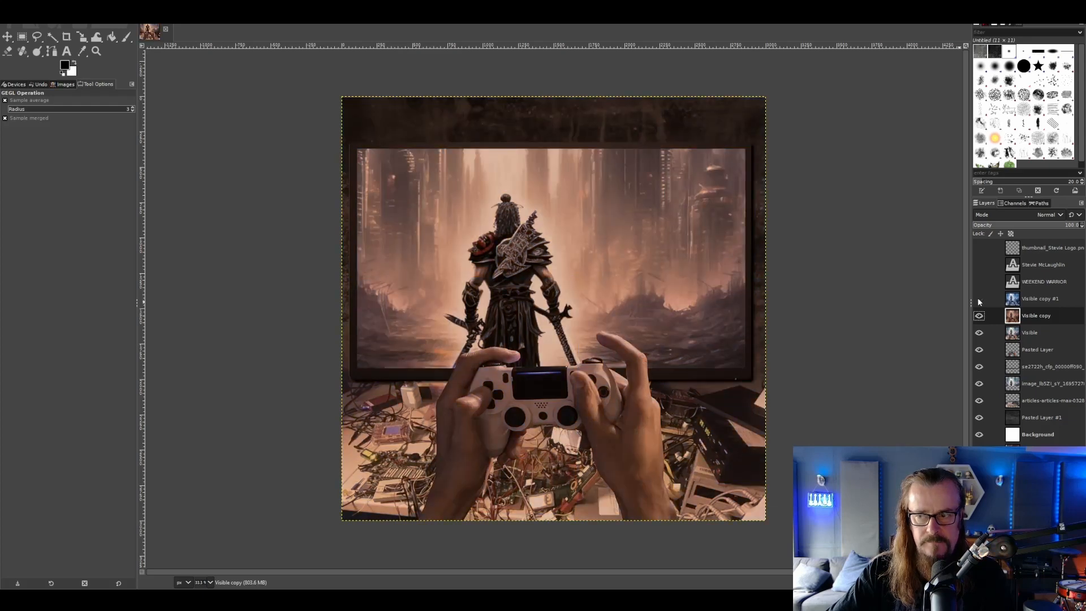
{"action": "left_click", "coordinate": [978, 299]}
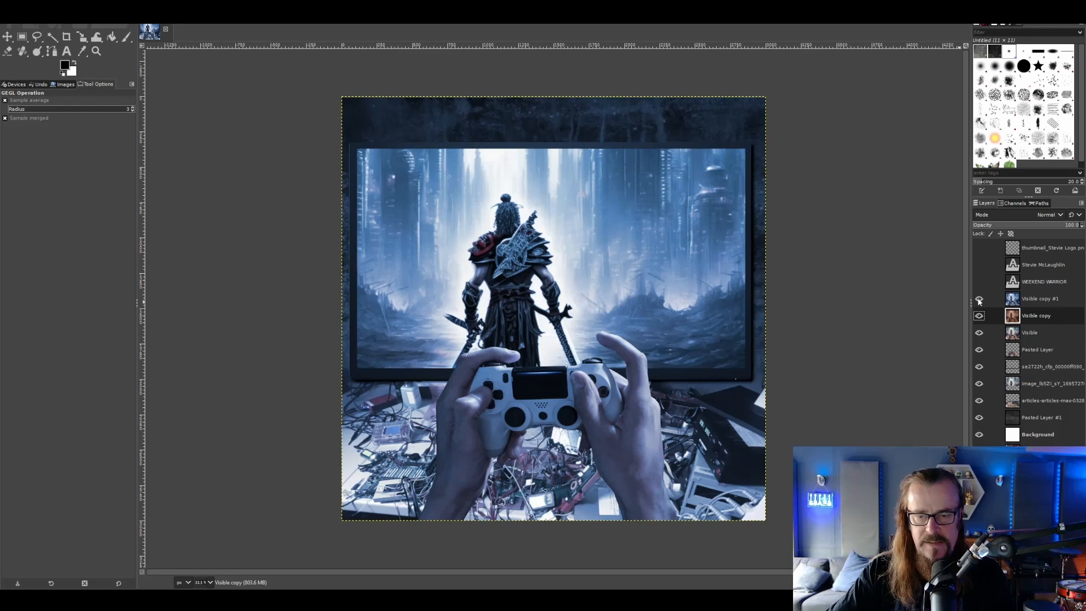
{"action": "left_click", "coordinate": [978, 298]}
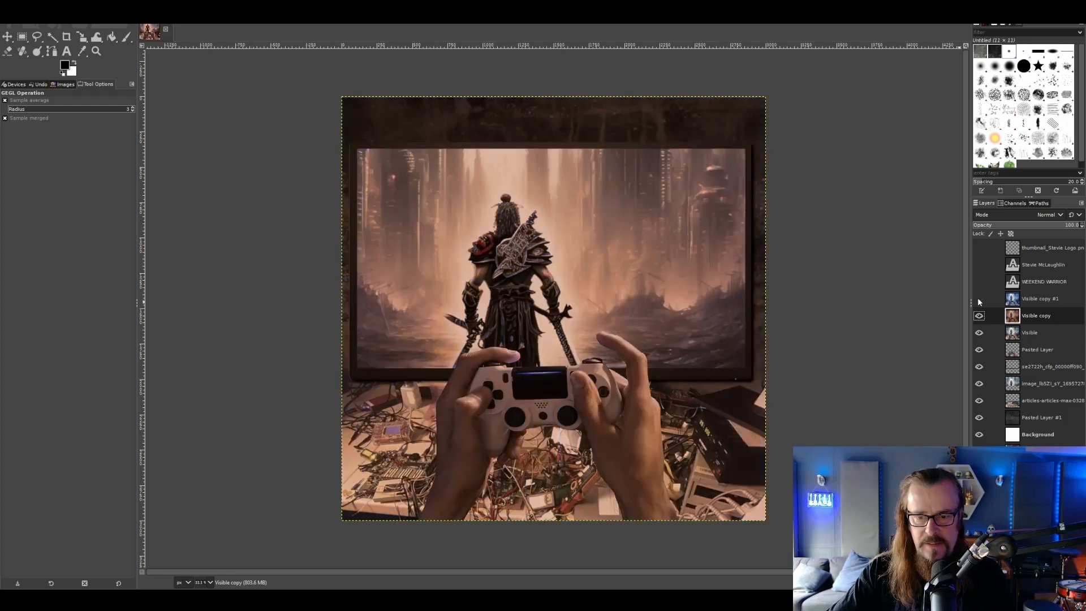
{"action": "left_click", "coordinate": [978, 299]}
{"action": "left_click_drag", "start_coordinate": [1030, 316], "coordinate": [989, 307]}
{"action": "left_click", "coordinate": [979, 299]}
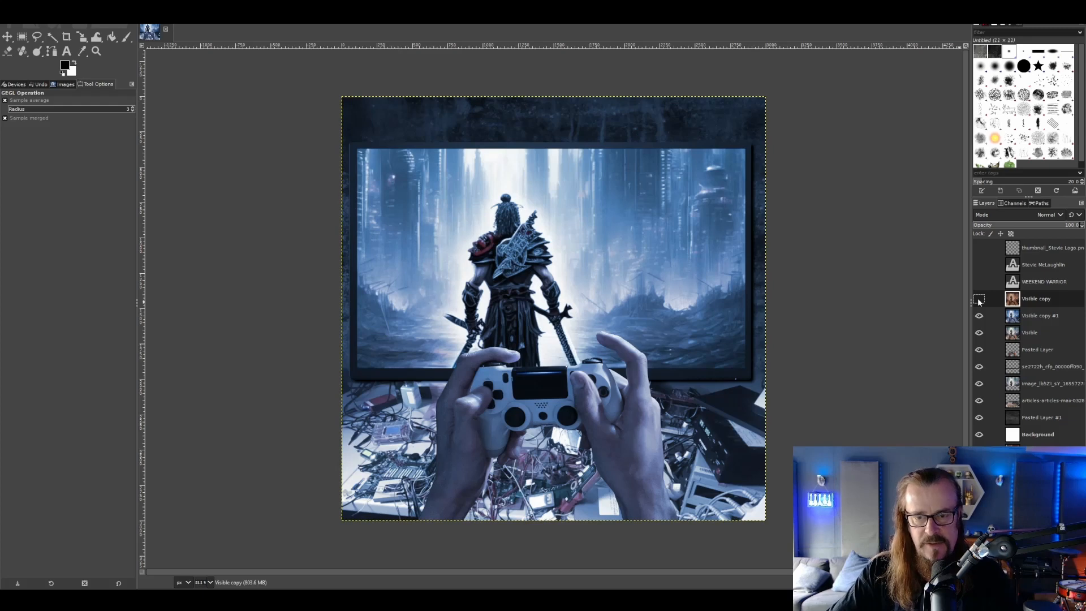
{"action": "left_click", "coordinate": [979, 299]}
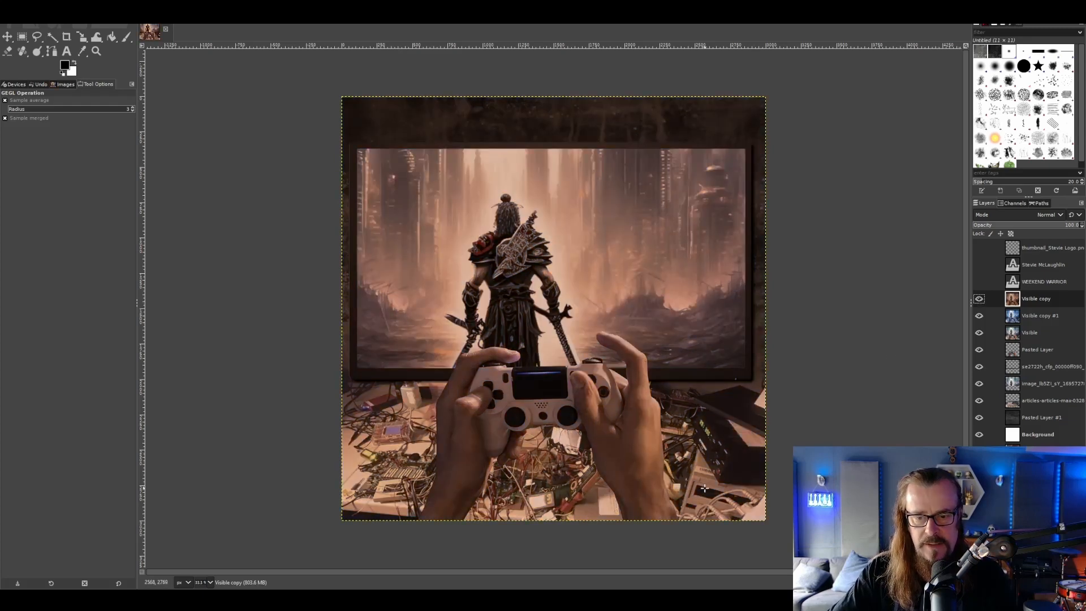
Step: Erase the sepia around the warrior's head, then undo the strokes
{"action": "left_click", "coordinate": [6, 52]}
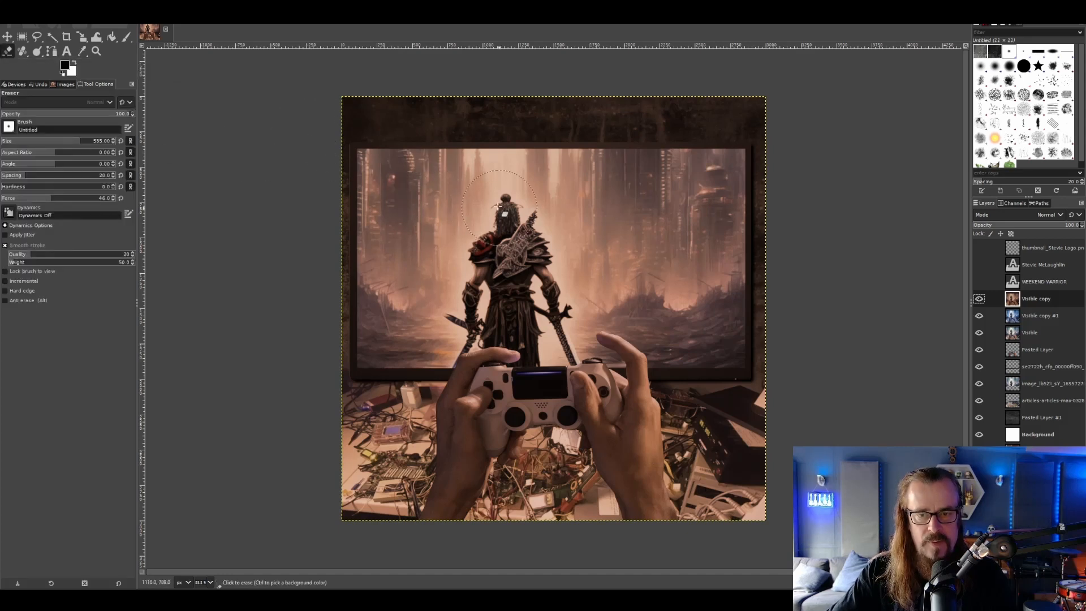
{"action": "mouse_move", "coordinate": [482, 197]}
{"action": "left_mouse_down"}
{"action": "mouse_move", "coordinate": [458, 269]}
{"action": "mouse_move", "coordinate": [502, 199]}
{"action": "mouse_move", "coordinate": [462, 314]}
{"action": "mouse_move", "coordinate": [463, 301]}
{"action": "mouse_move", "coordinate": [476, 295]}
{"action": "mouse_move", "coordinate": [492, 323]}
{"action": "mouse_move", "coordinate": [509, 203]}
{"action": "mouse_move", "coordinate": [532, 268]}
{"action": "mouse_move", "coordinate": [507, 197]}
{"action": "mouse_move", "coordinate": [540, 194]}
{"action": "mouse_move", "coordinate": [459, 189]}
{"action": "mouse_move", "coordinate": [546, 178]}
{"action": "mouse_move", "coordinate": [438, 164]}
{"action": "mouse_move", "coordinate": [561, 158]}
{"action": "mouse_move", "coordinate": [471, 186]}
{"action": "mouse_move", "coordinate": [553, 203]}
{"action": "mouse_move", "coordinate": [522, 248]}
{"action": "mouse_move", "coordinate": [552, 252]}
{"action": "mouse_move", "coordinate": [565, 294]}
{"action": "mouse_move", "coordinate": [558, 317]}
{"action": "mouse_move", "coordinate": [542, 316]}
{"action": "mouse_move", "coordinate": [541, 347]}
{"action": "mouse_move", "coordinate": [448, 336]}
{"action": "mouse_move", "coordinate": [508, 334]}
{"action": "mouse_move", "coordinate": [453, 326]}
{"action": "mouse_move", "coordinate": [476, 272]}
{"action": "mouse_move", "coordinate": [450, 248]}
{"action": "mouse_move", "coordinate": [477, 230]}
{"action": "mouse_move", "coordinate": [430, 358]}
{"action": "mouse_move", "coordinate": [372, 271]}
{"action": "mouse_move", "coordinate": [401, 165]}
{"action": "mouse_move", "coordinate": [420, 266]}
{"action": "mouse_move", "coordinate": [592, 307]}
{"action": "mouse_move", "coordinate": [643, 161]}
{"action": "mouse_move", "coordinate": [697, 175]}
{"action": "mouse_move", "coordinate": [719, 358]}
{"action": "mouse_move", "coordinate": [726, 180]}
{"action": "mouse_move", "coordinate": [671, 312]}
{"action": "mouse_move", "coordinate": [680, 273]}
{"action": "mouse_move", "coordinate": [694, 294]}
{"action": "left_mouse_up"}
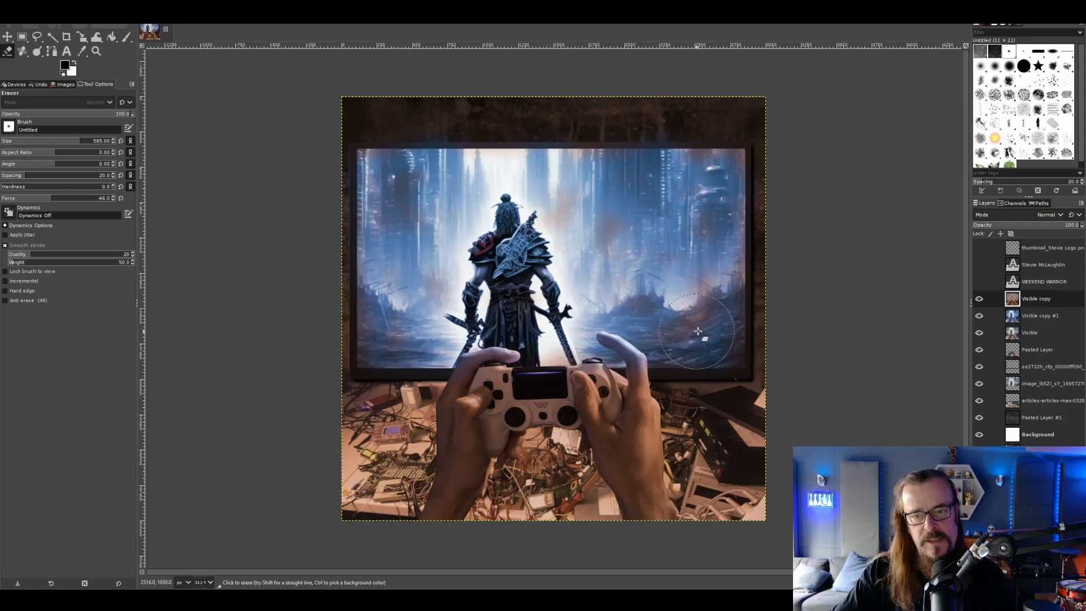
{"action": "key", "text": "ctrl+z"}
Step: Erase the centre of the Visible copy layer around the warrior to reveal the blue glow
{"action": "key", "text": "u"}
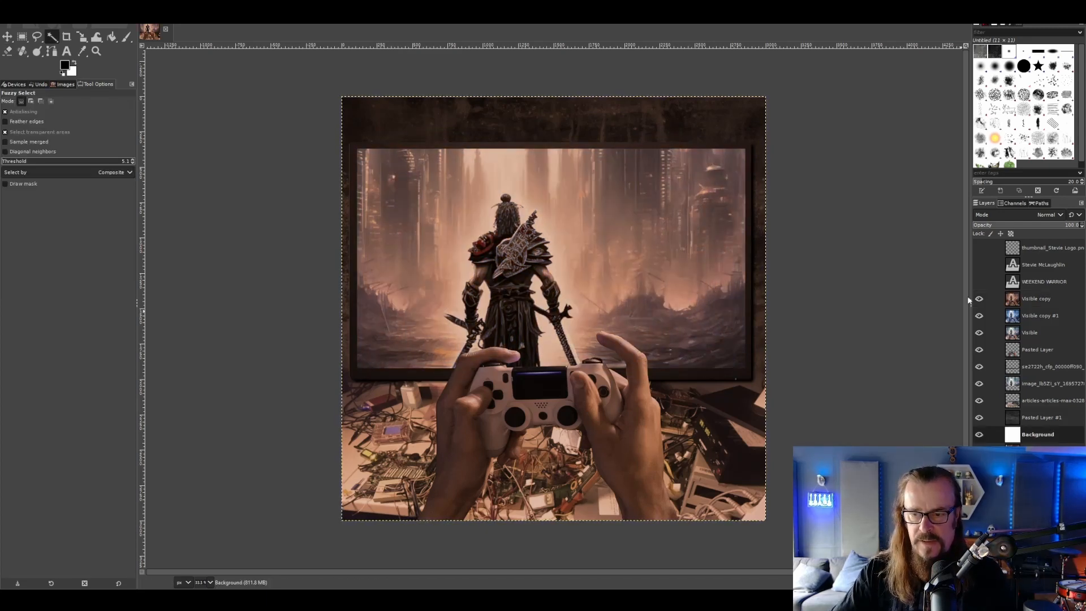
{"action": "left_click", "coordinate": [975, 300]}
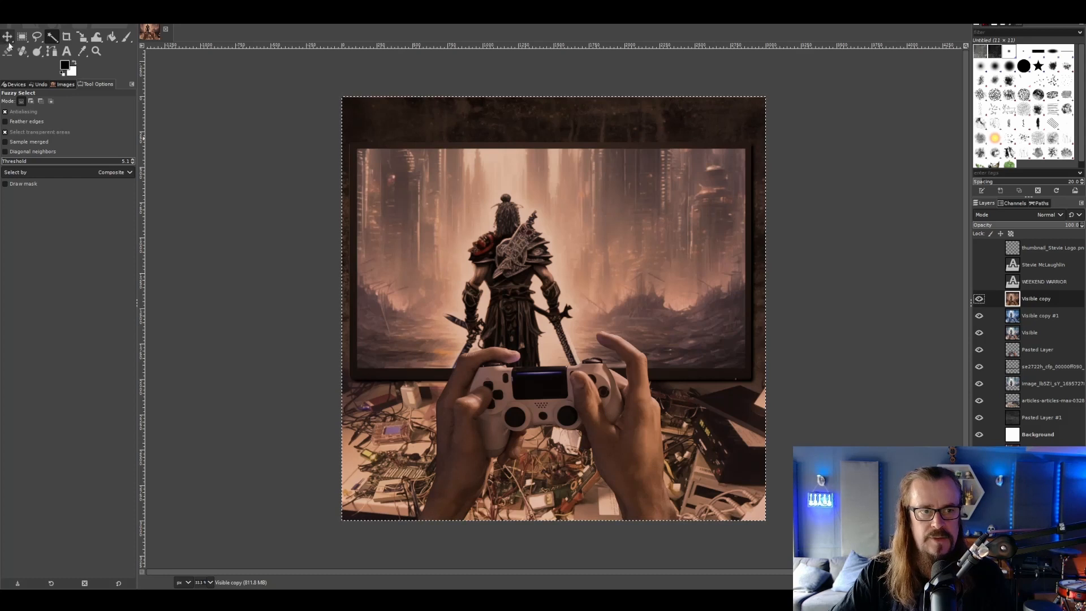
{"action": "key", "text": "shift+e"}
{"action": "left_click", "coordinate": [552, 296]}
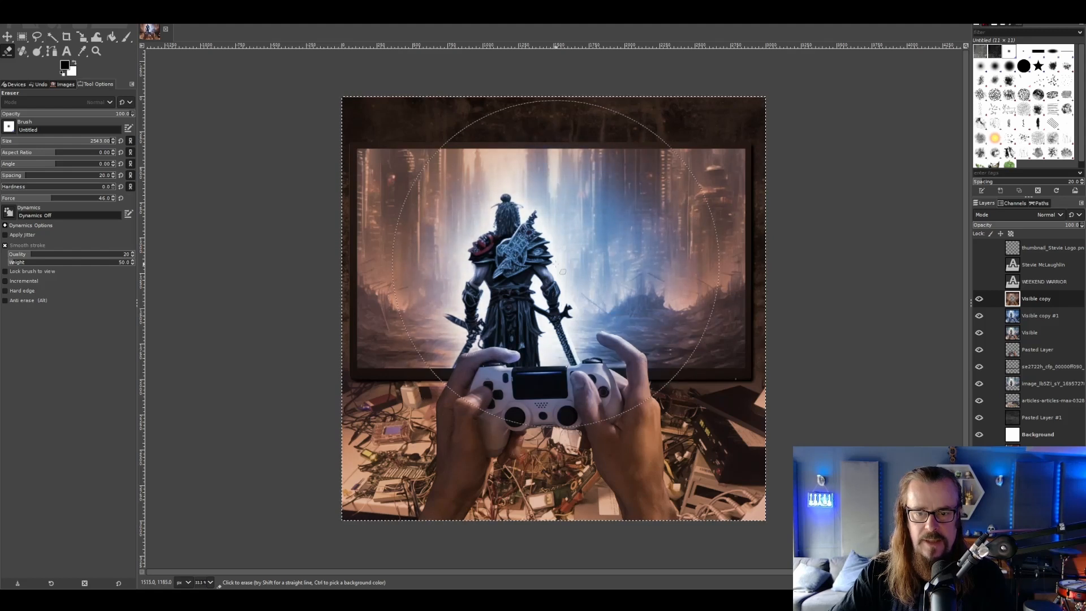
{"action": "left_click", "coordinate": [595, 265]}
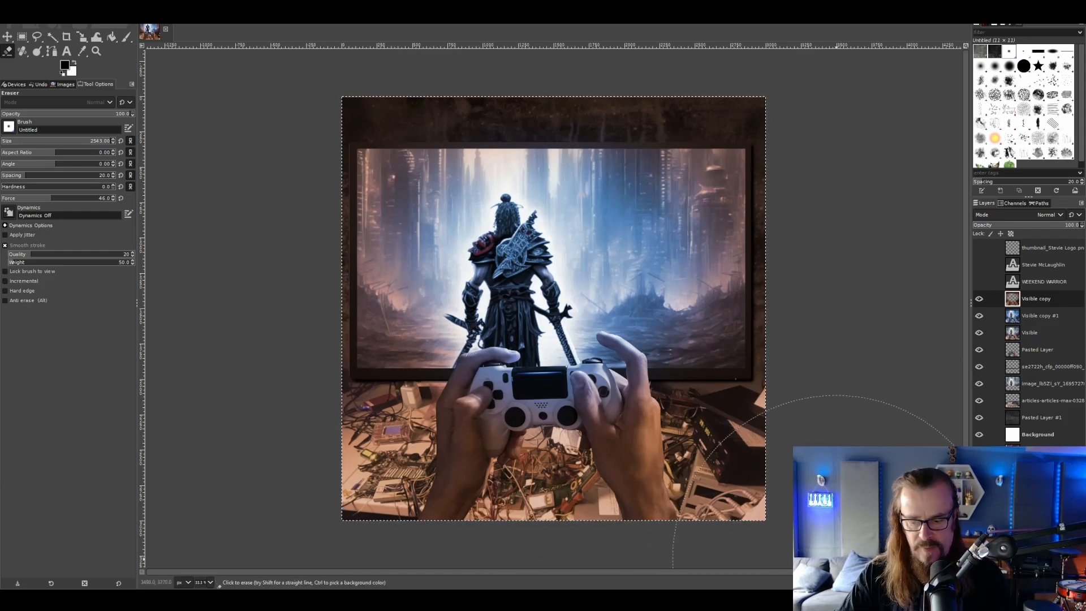
{"action": "key", "text": "m"}
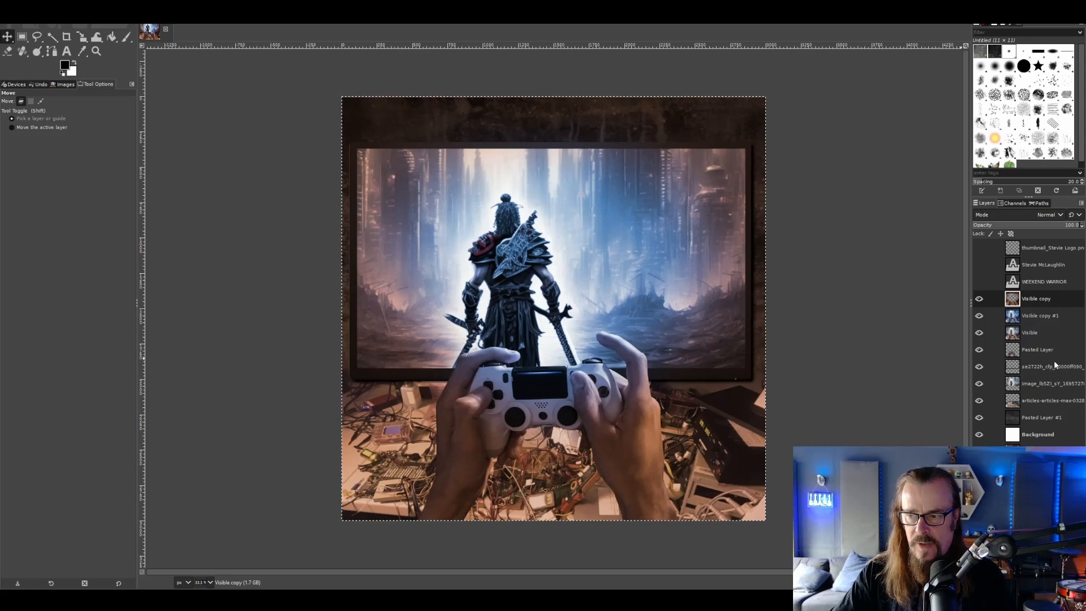
Step: Move Pasted Layer to the top of the stack and add a new layer just beneath it
{"action": "left_click_drag", "start_coordinate": [1037, 351], "coordinate": [1039, 298]}
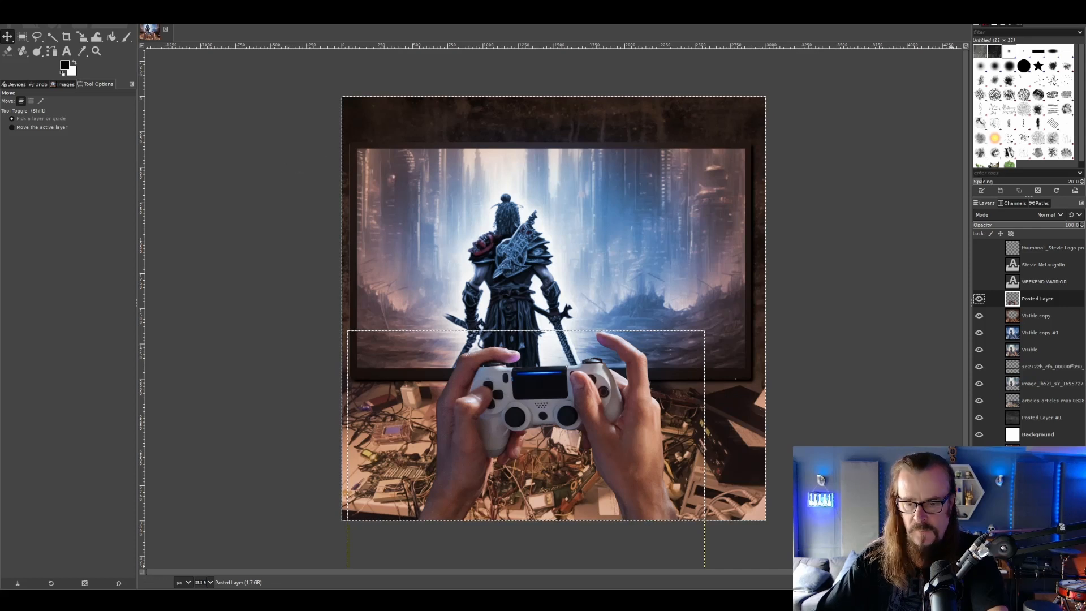
{"action": "key", "text": "shift+ctrl+n"}
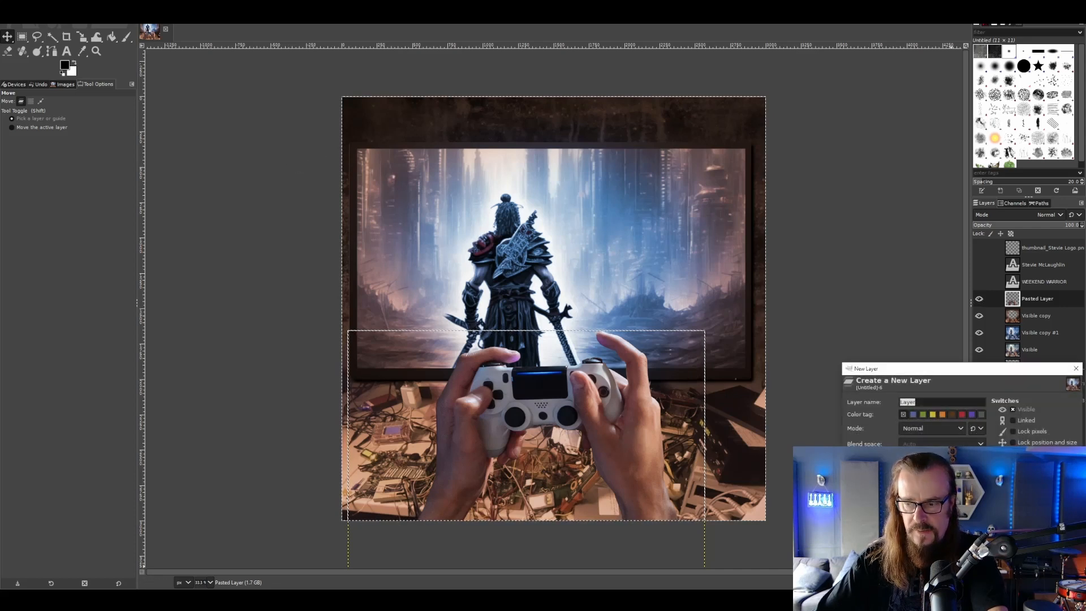
{"action": "left_click", "coordinate": [942, 552]}
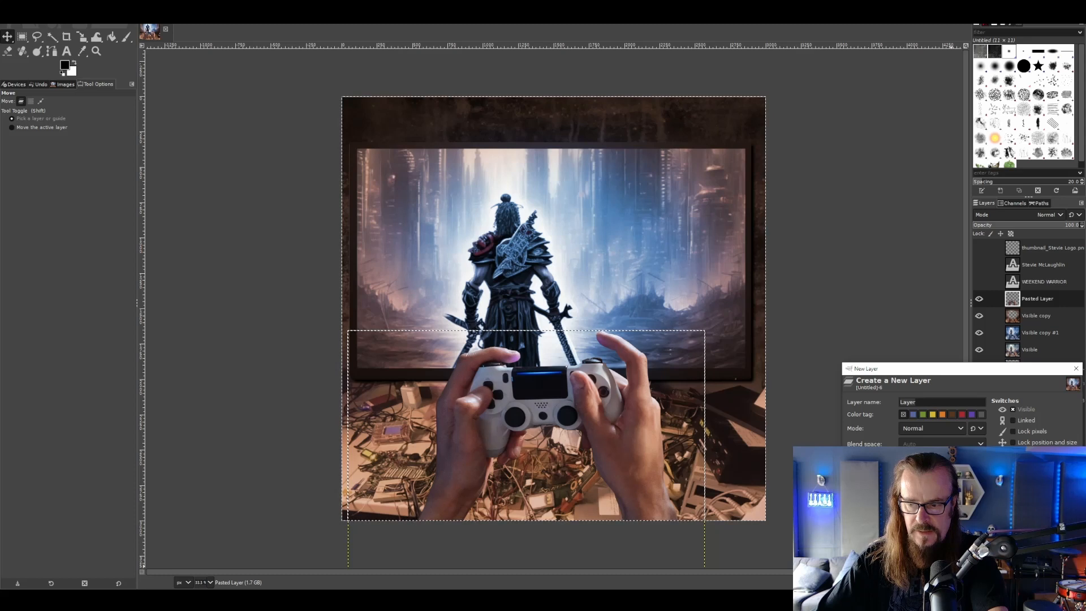
{"action": "key", "text": "Return"}
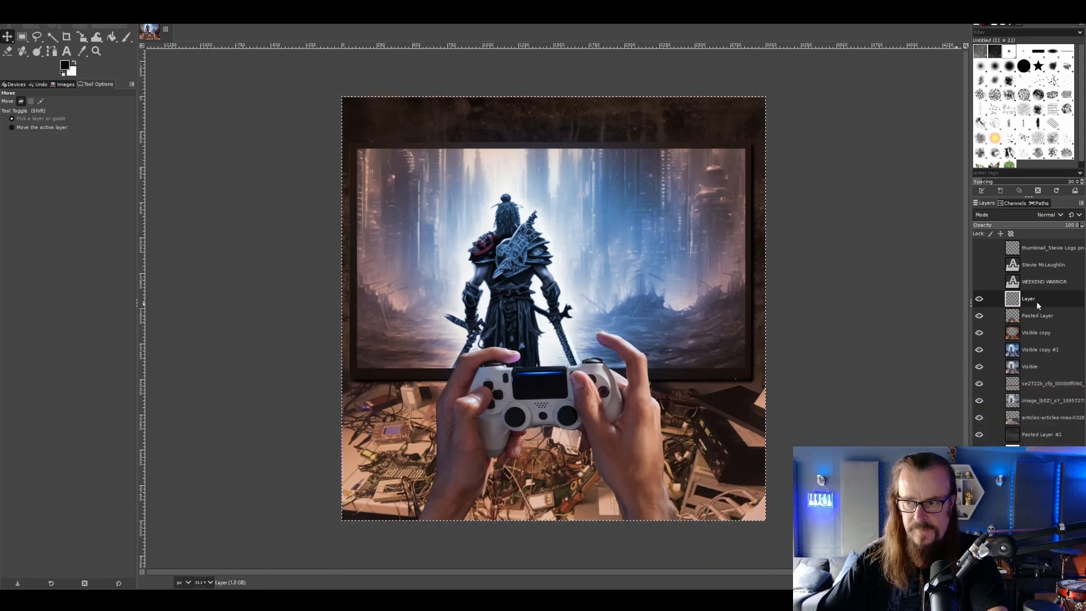
{"action": "left_click_drag", "start_coordinate": [1036, 301], "coordinate": [1033, 320]}
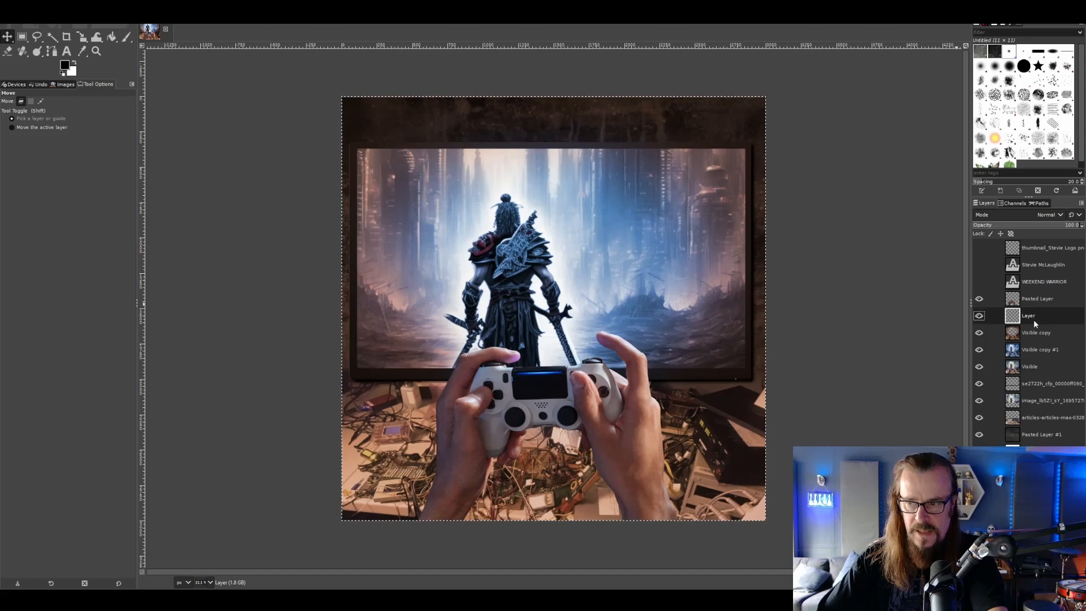
Step: Fill the new layer with black, lower its opacity to 95%, and select the area above the desk
{"action": "key", "text": "shift+b"}
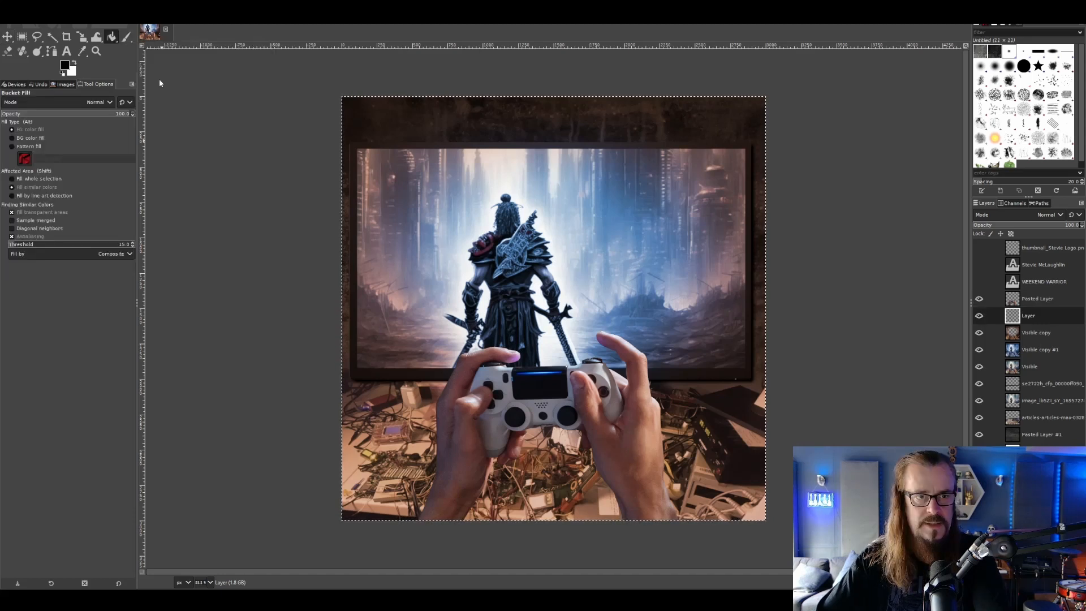
{"action": "left_click", "coordinate": [521, 439]}
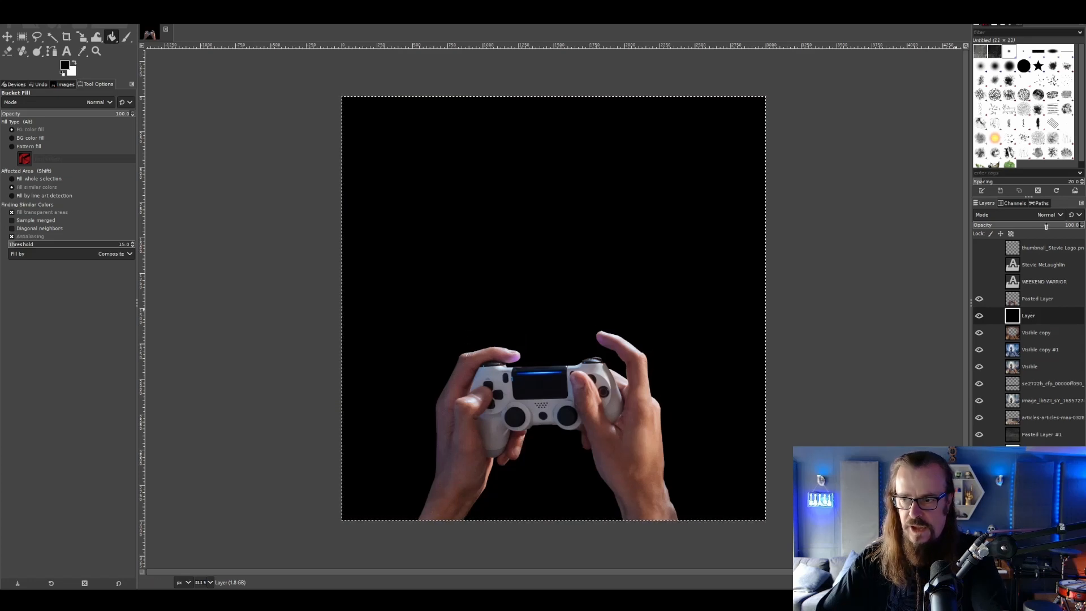
{"action": "mouse_move", "coordinate": [1052, 226]}
{"action": "left_mouse_down"}
{"action": "mouse_move", "coordinate": [1030, 227]}
{"action": "mouse_move", "coordinate": [1065, 226]}
{"action": "left_mouse_up"}
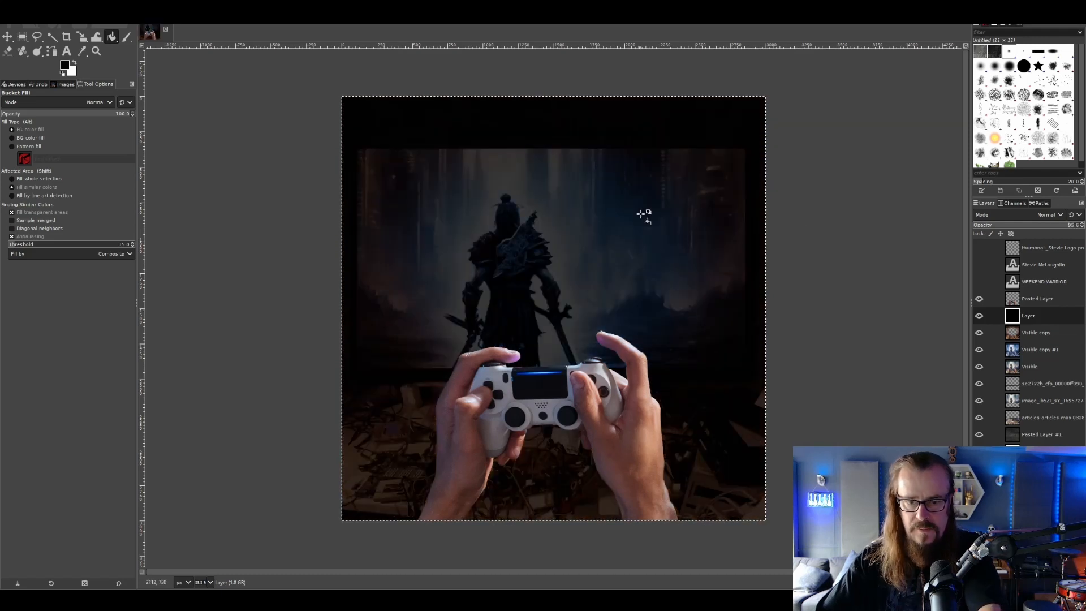
{"action": "key", "text": "r"}
{"action": "left_click_drag", "start_coordinate": [331, 83], "coordinate": [790, 376]}
Step: Clear the black overlay above the desk and raise the hands' contrast with Brightness-Contrast
{"action": "key", "text": "Delete"}
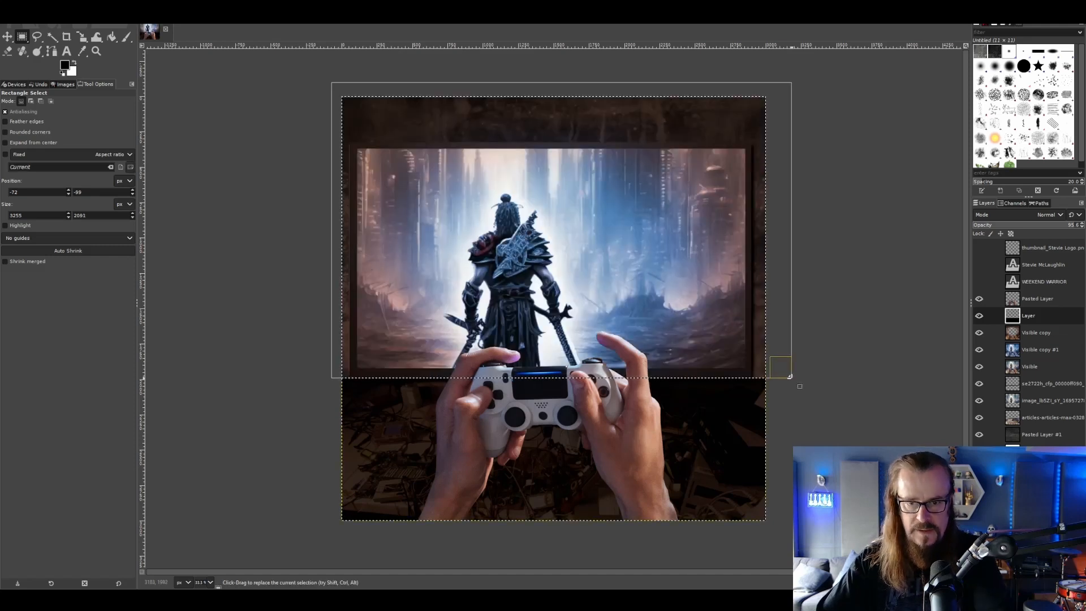
{"action": "key", "text": "ctrl+shift+a"}
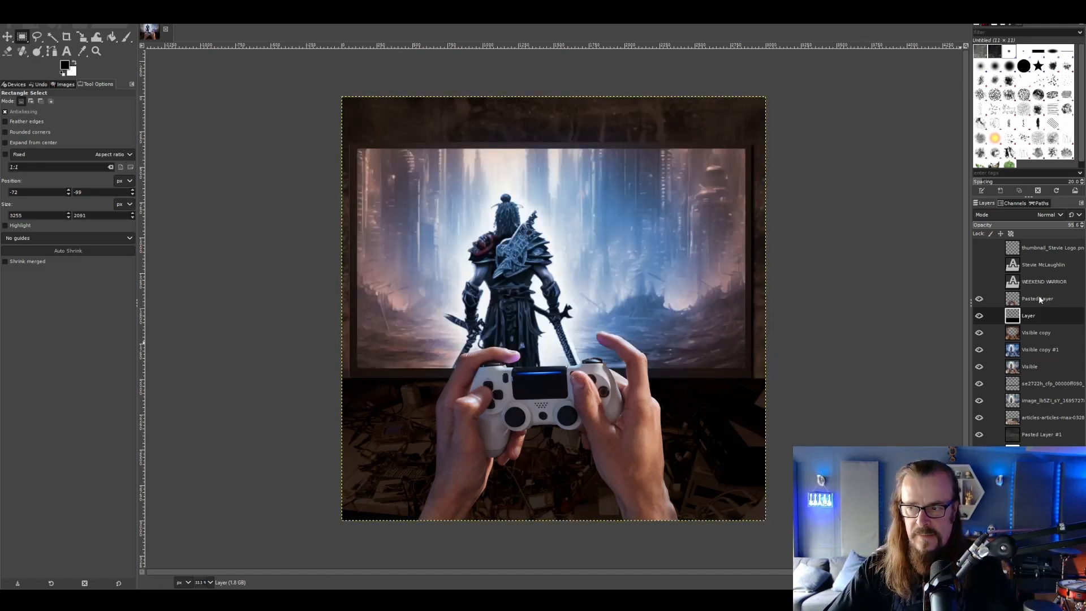
{"action": "left_click", "coordinate": [1039, 298]}
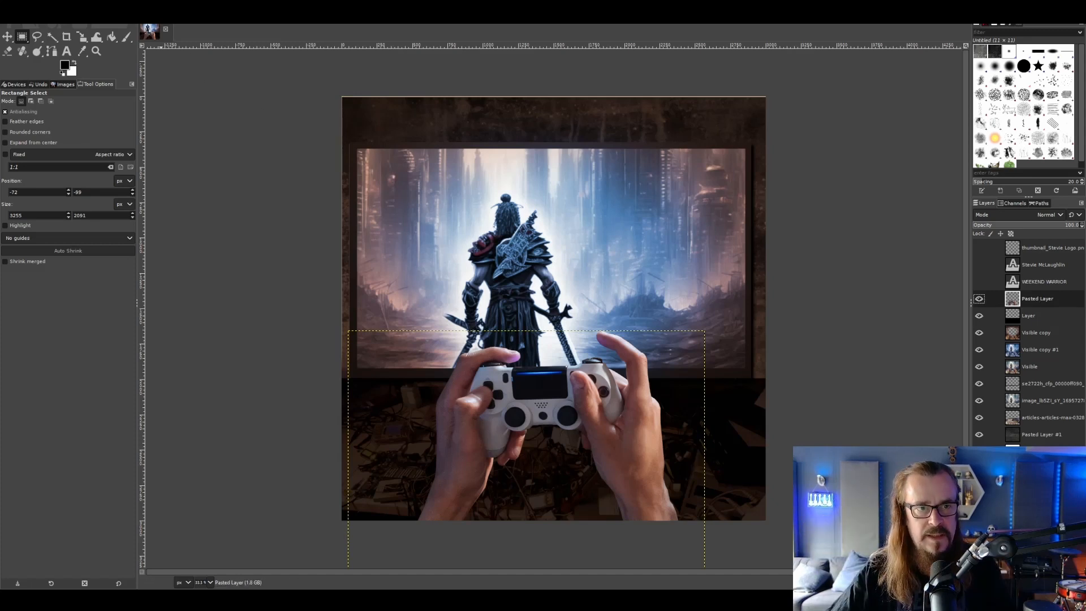
{"action": "left_click", "coordinate": [113, 17]}
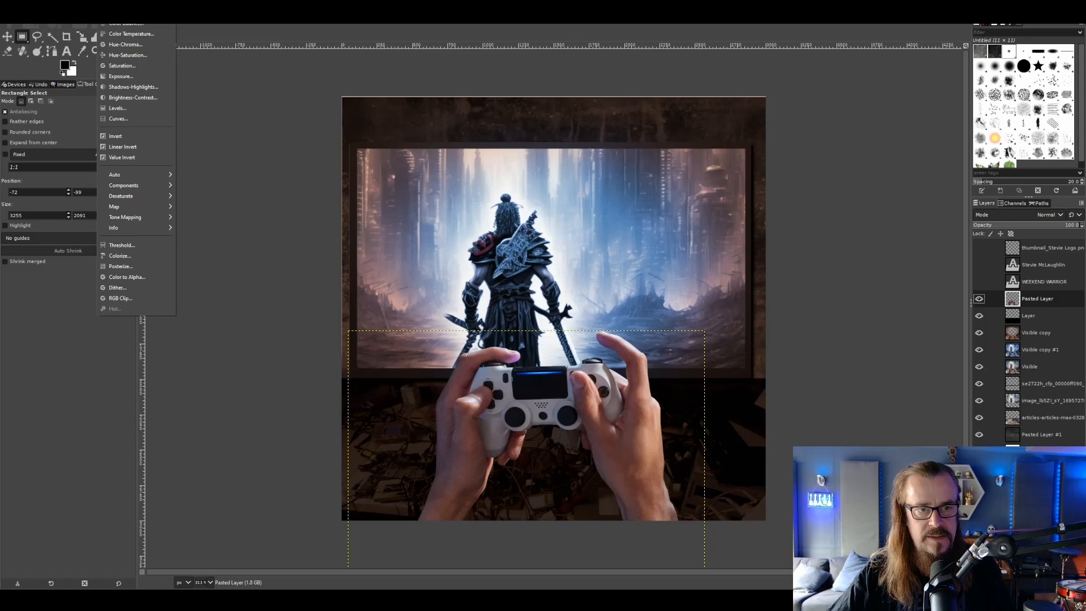
{"action": "left_click", "coordinate": [133, 100]}
{"action": "left_click", "coordinate": [855, 180]}
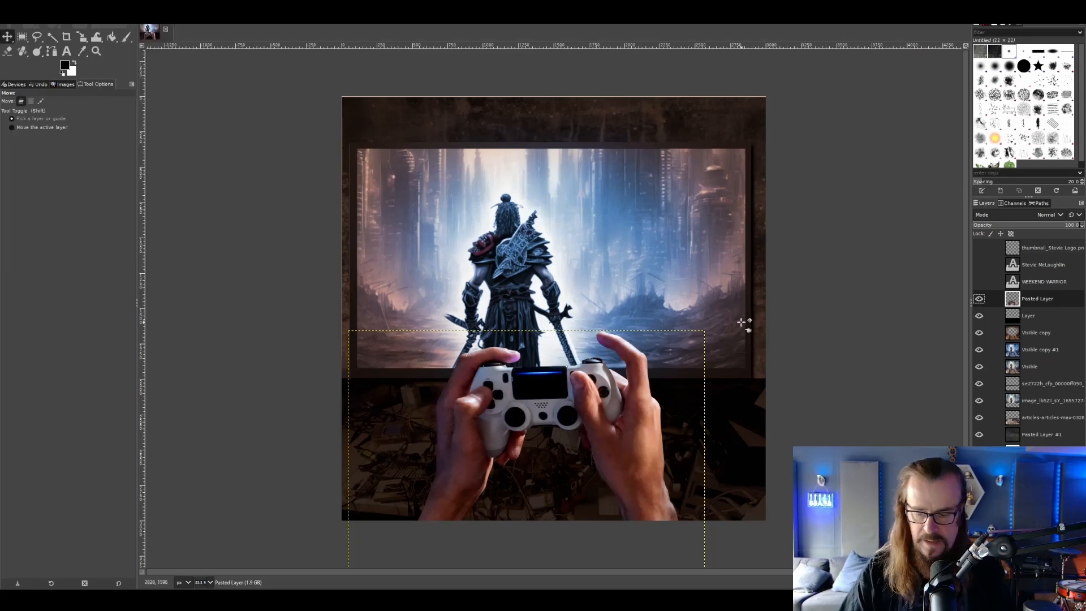
{"action": "scroll", "coordinate": [741, 322], "scroll_direction": "up", "scroll_amount": 3}
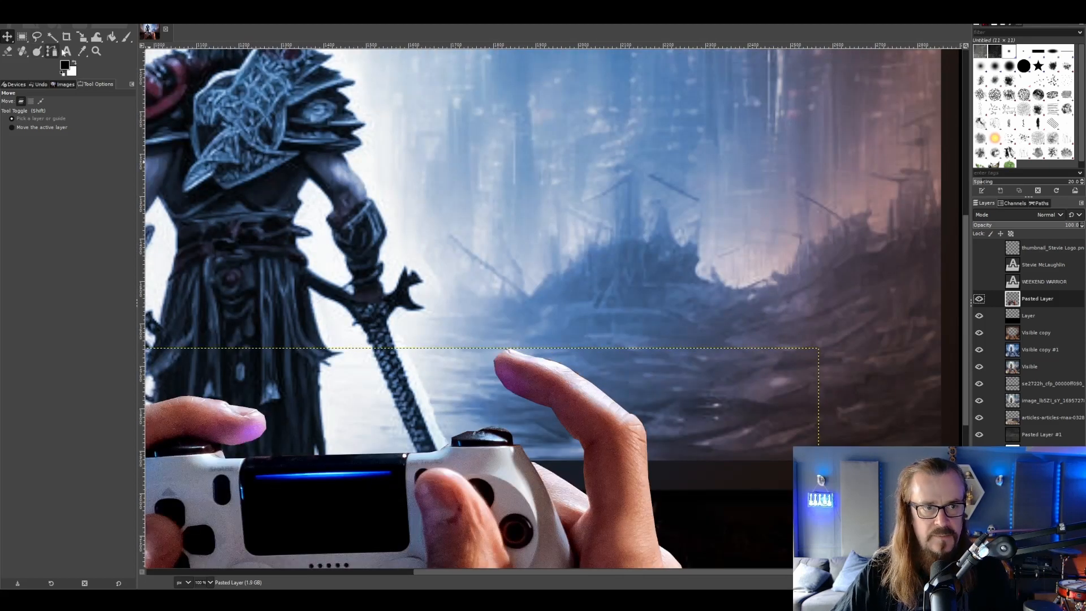
Step: With the Eraser at size 123, clean the leftover edge along the fingers on Pasted Layer
{"action": "left_click", "coordinate": [7, 53]}
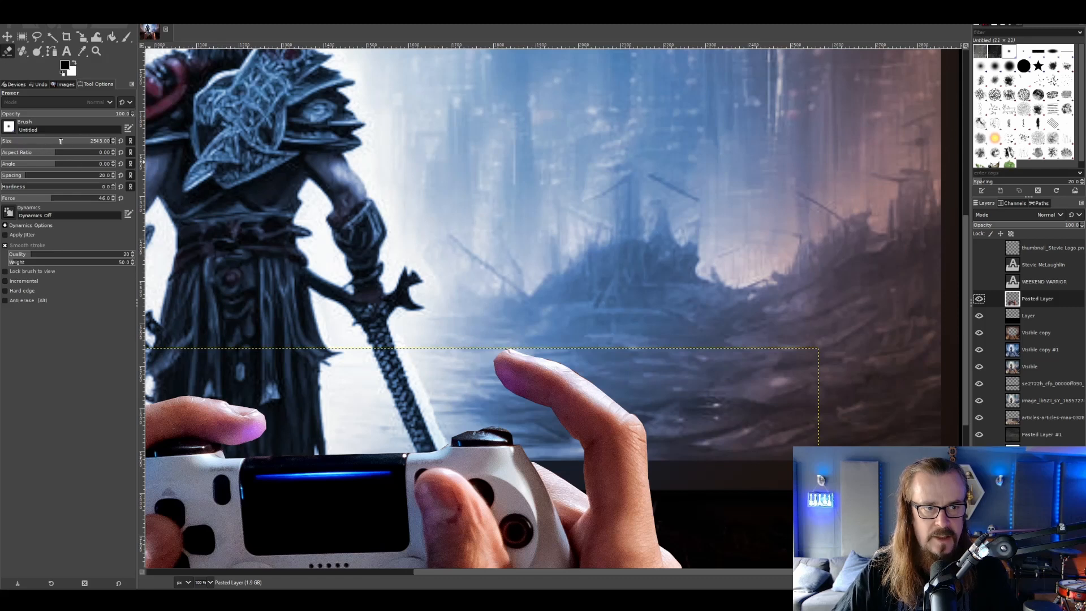
{"action": "left_click", "coordinate": [51, 143]}
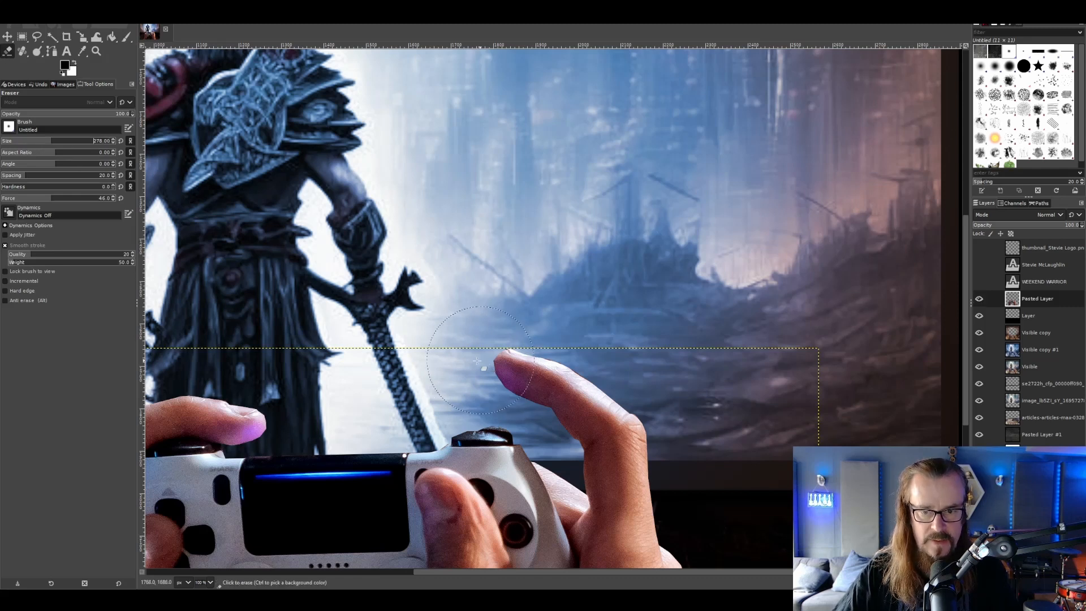
{"action": "left_click", "coordinate": [31, 141]}
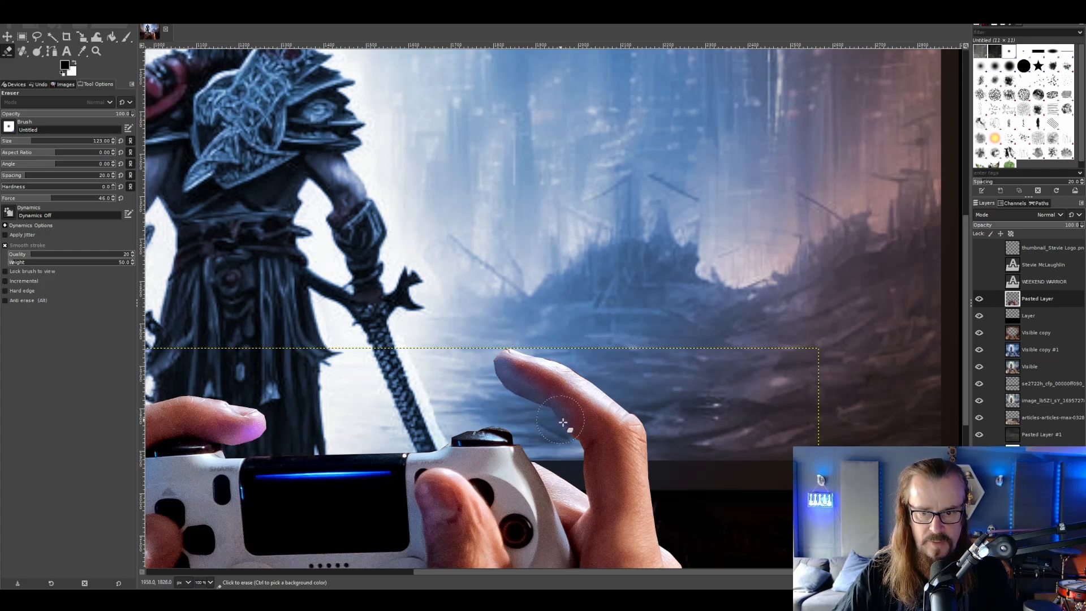
{"action": "left_click_drag", "start_coordinate": [562, 422], "coordinate": [577, 455]}
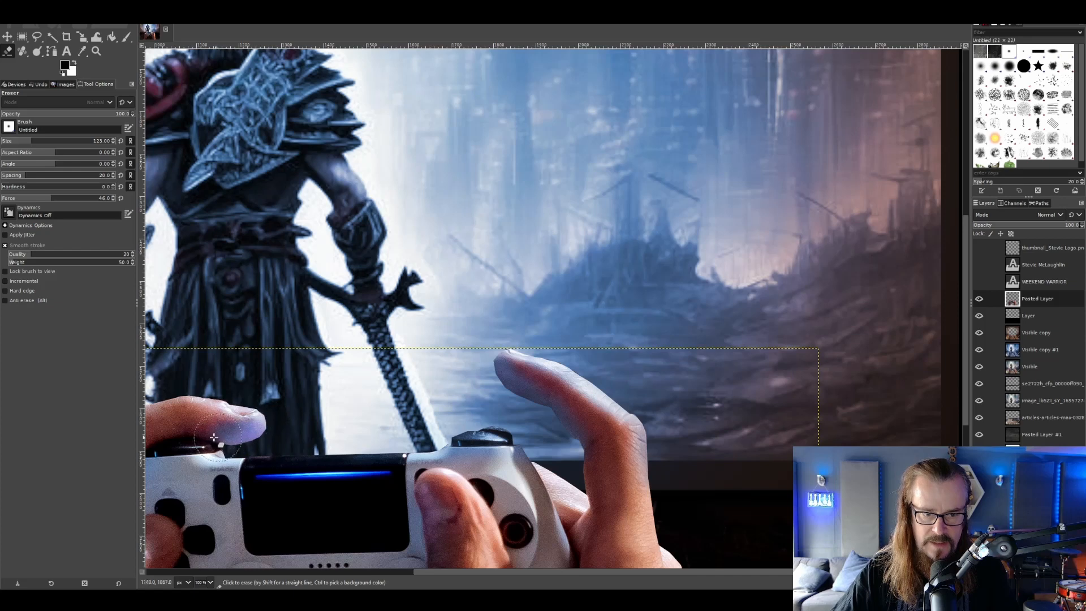
{"action": "key", "text": "minus"}
{"action": "key", "text": "minus"}
{"action": "key", "text": "minus"}
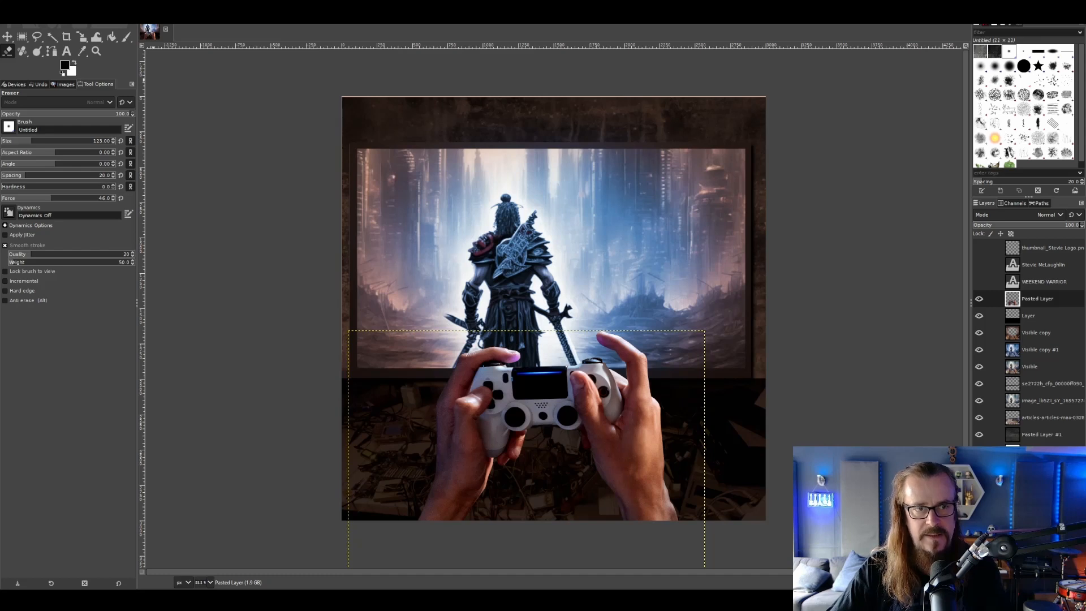
Step: Create a merged 'Visible #1' layer with New from Visible
{"action": "left_click", "coordinate": [89, 13]}
{"action": "mouse_move", "coordinate": [143, 12]}
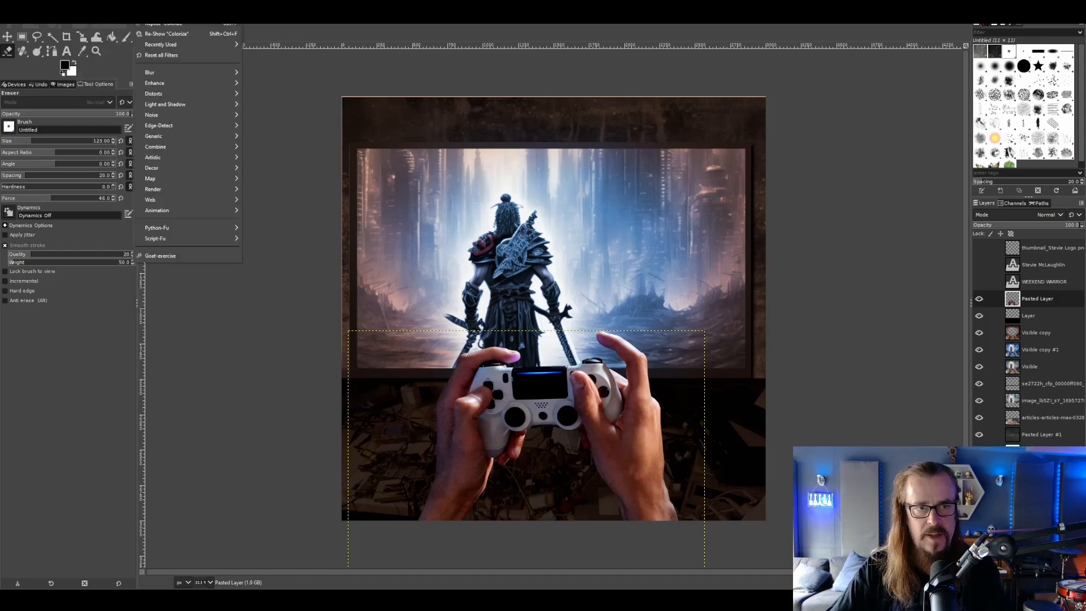
{"action": "right_click", "coordinate": [1042, 302]}
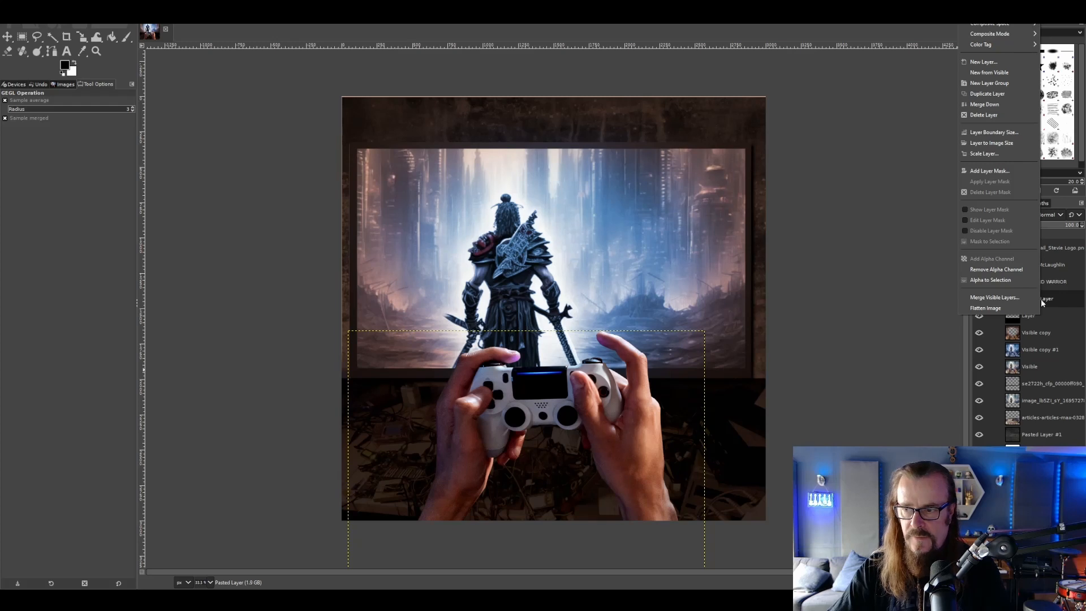
{"action": "left_click", "coordinate": [1008, 72]}
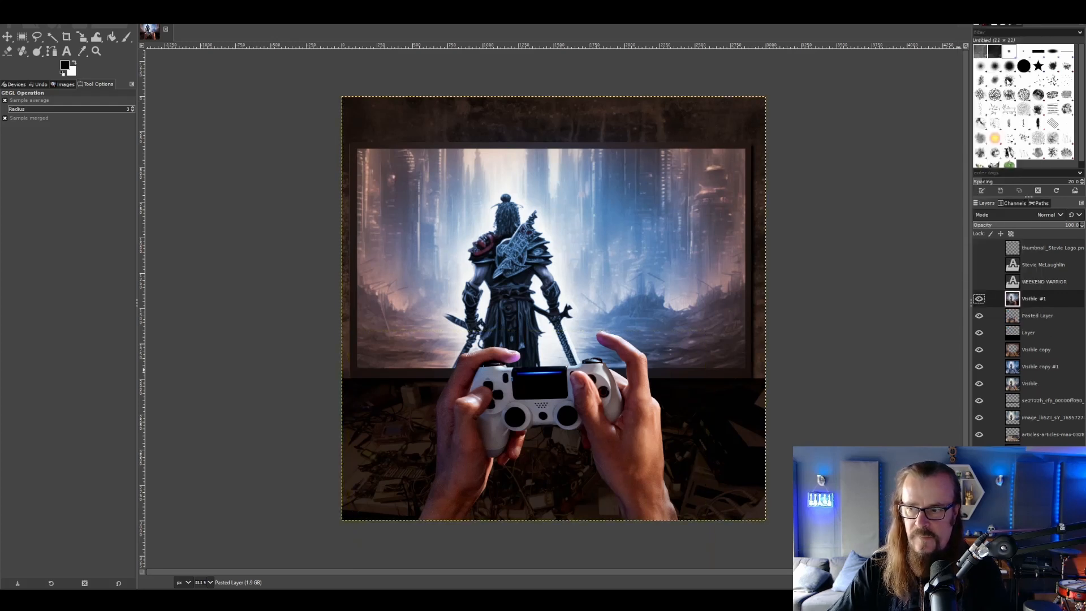
Step: Hide Pasted Layer, the black layer and the lower image layers beneath Visible #1
{"action": "left_click_drag", "start_coordinate": [980, 320], "coordinate": [979, 334]}
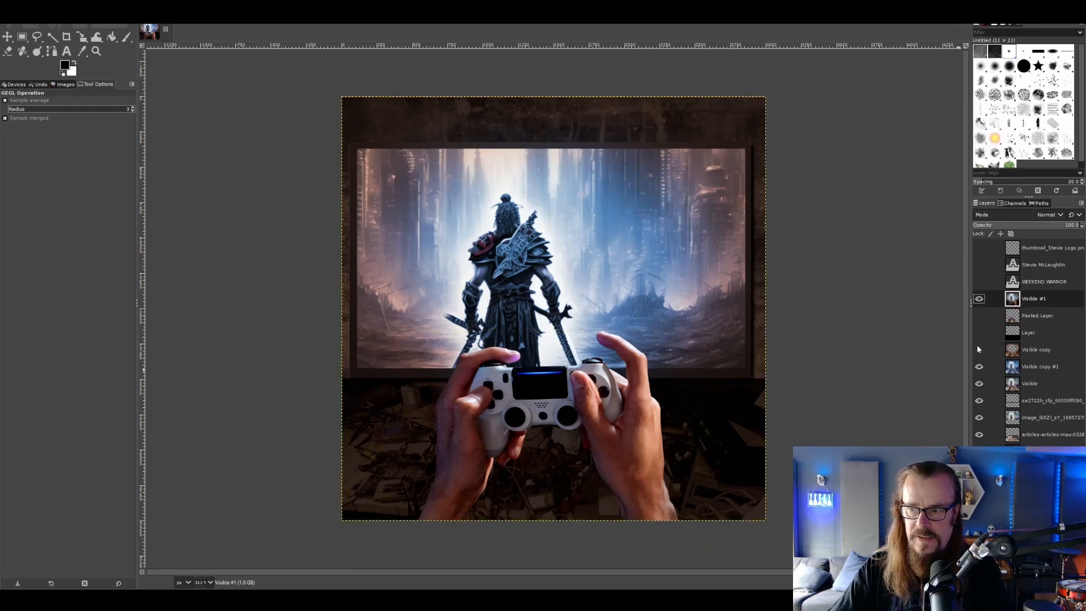
{"action": "left_click", "coordinate": [981, 368]}
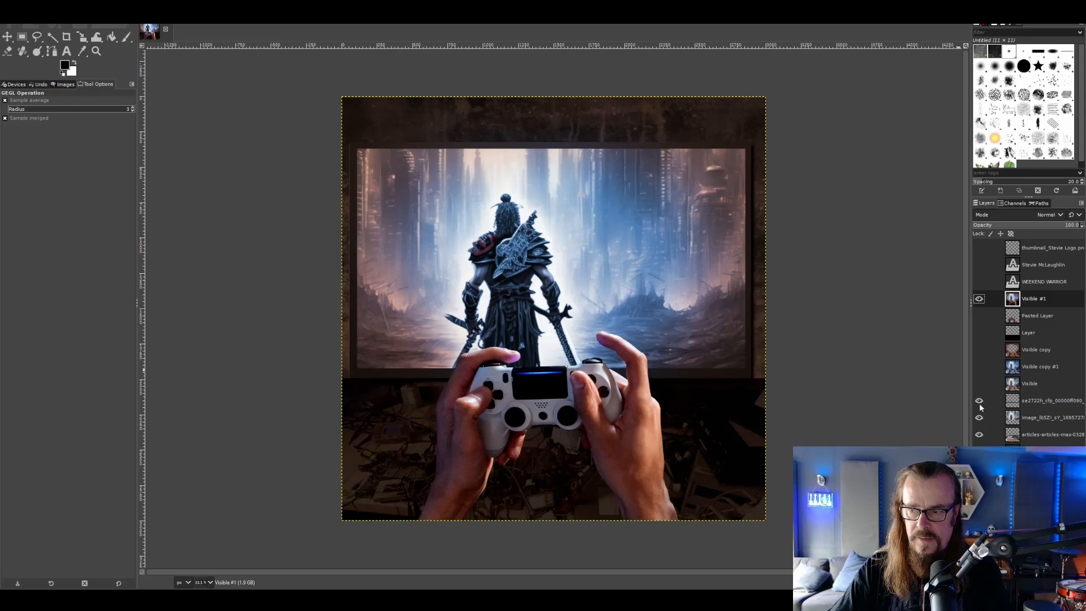
{"action": "left_click_drag", "start_coordinate": [979, 417], "coordinate": [979, 435]}
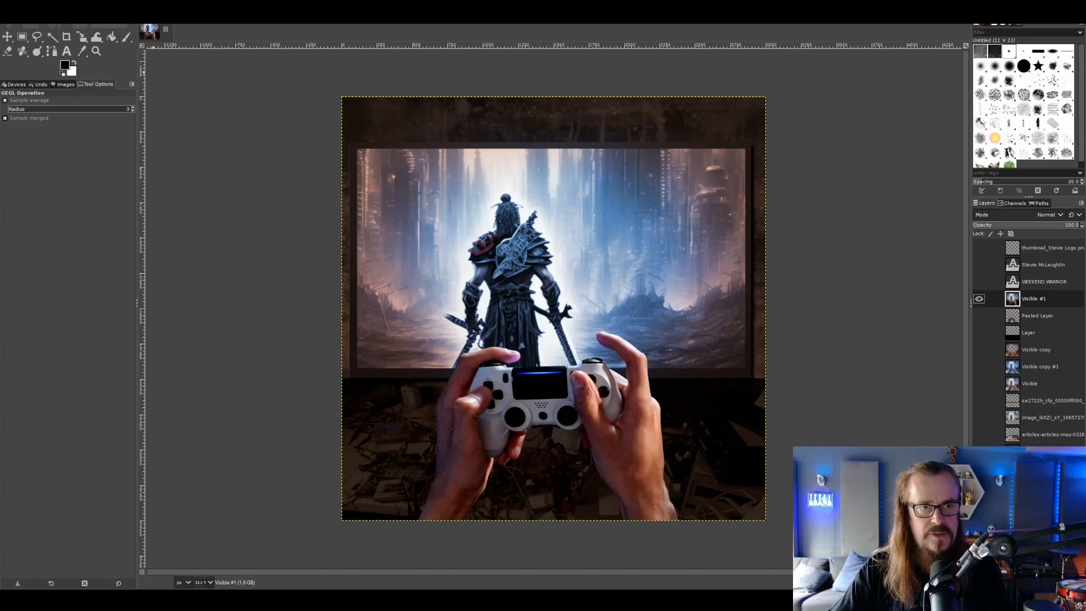
{"action": "left_click", "coordinate": [105, 13]}
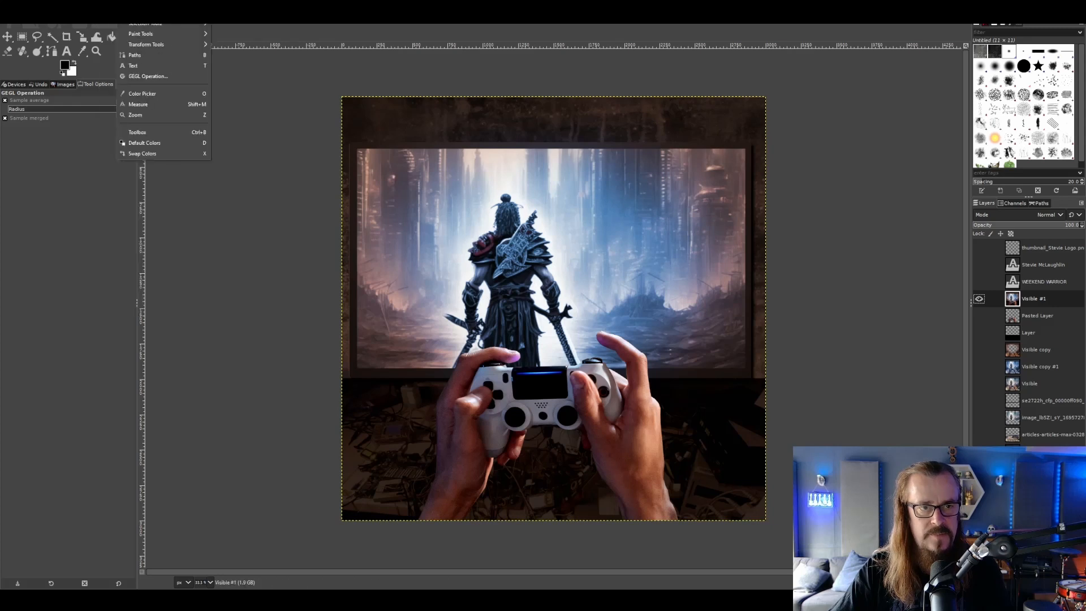
Step: Apply the Waterpixels filter to Visible #1
{"action": "mouse_move", "coordinate": [143, 14]}
{"action": "mouse_move", "coordinate": [215, 158]}
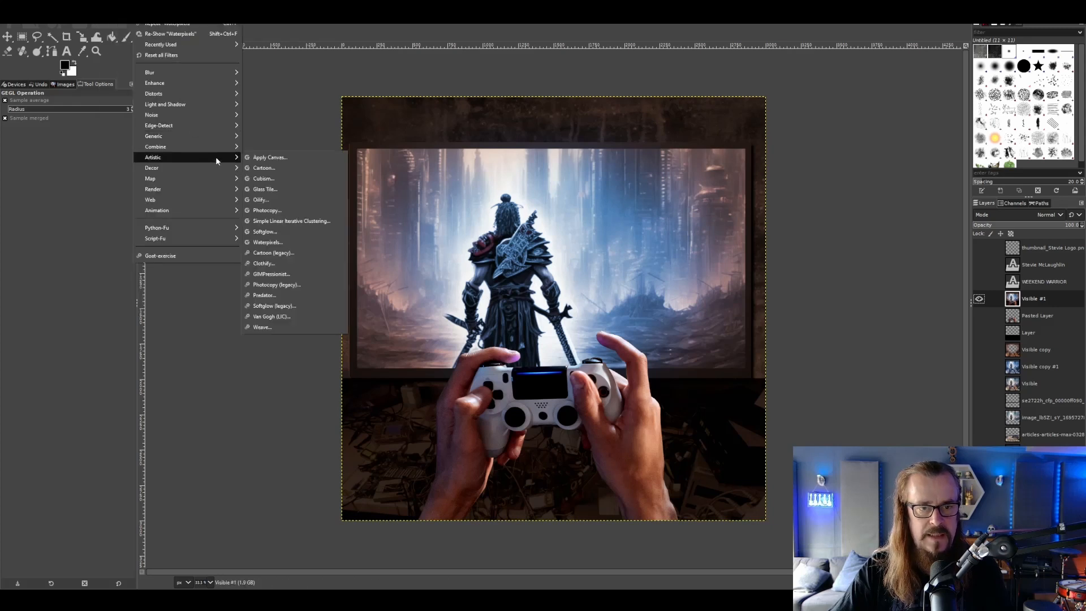
{"action": "left_click", "coordinate": [299, 242]}
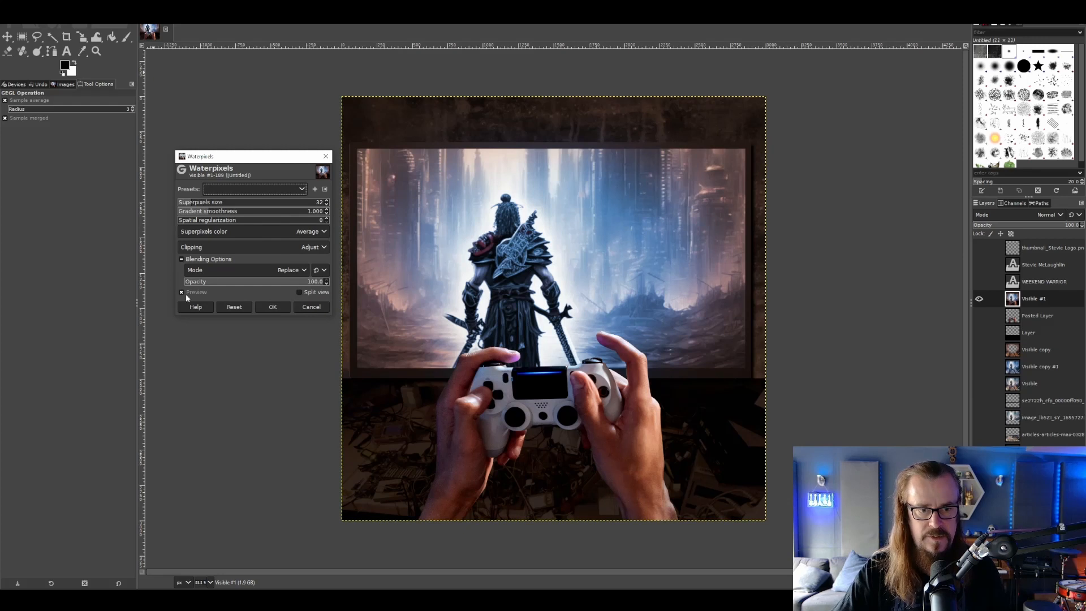
{"action": "key", "text": "Return"}
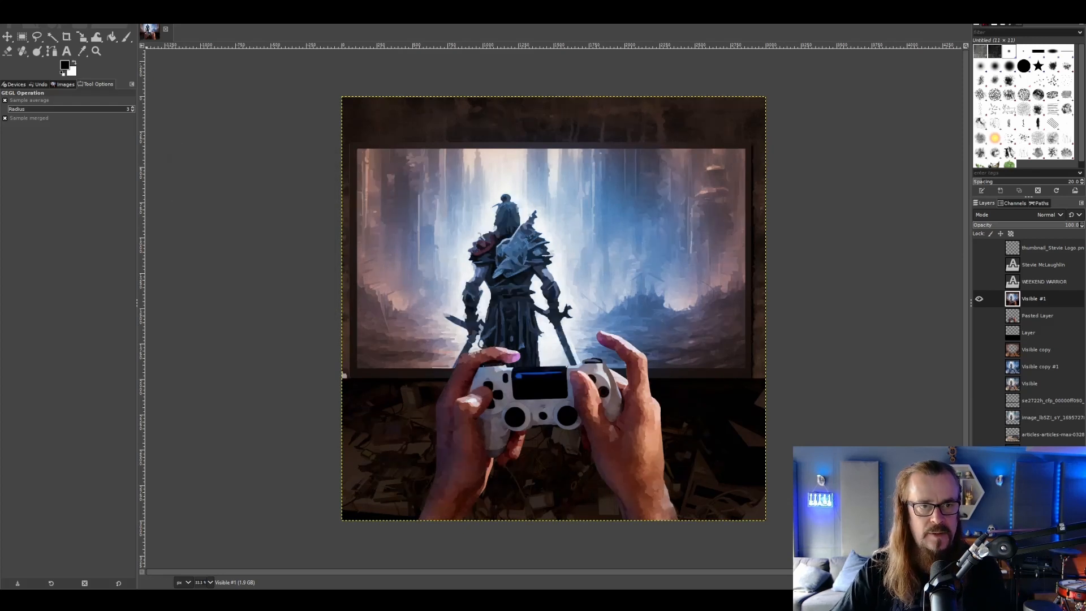
Step: Rerun Waterpixels with superpixel size 16, then hide Visible #1 to reveal the layers below
{"action": "key", "text": "ctrl+shift+f"}
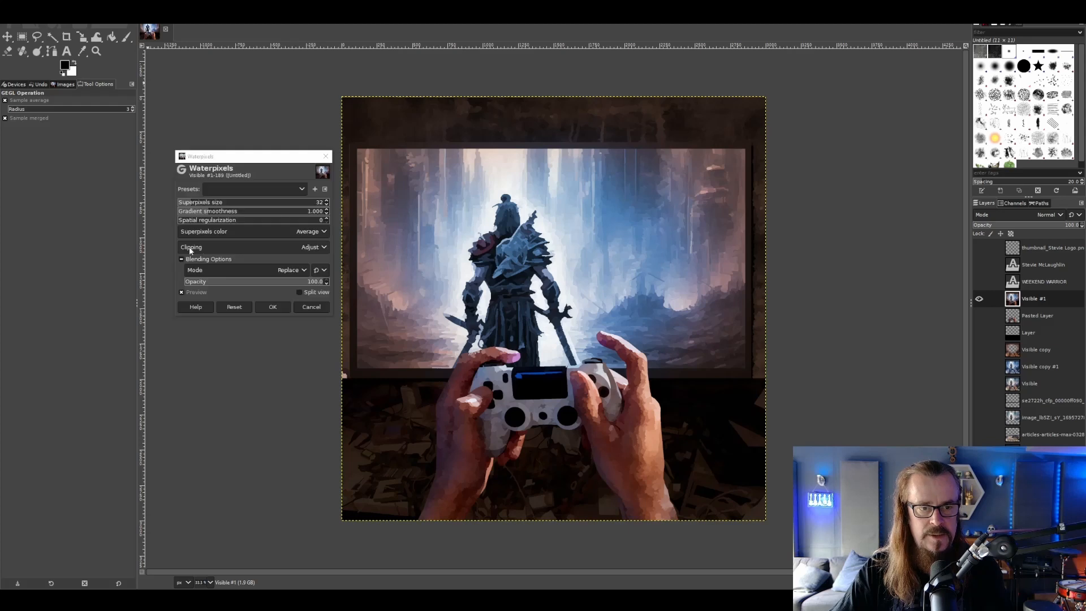
{"action": "left_click", "coordinate": [181, 292]}
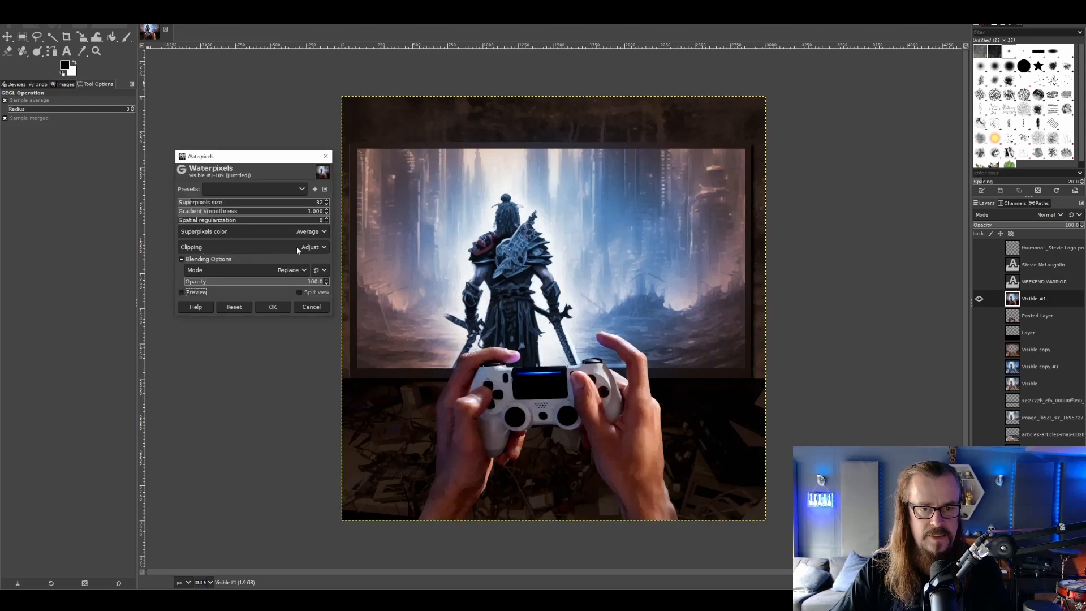
{"action": "double_click", "coordinate": [326, 205]}
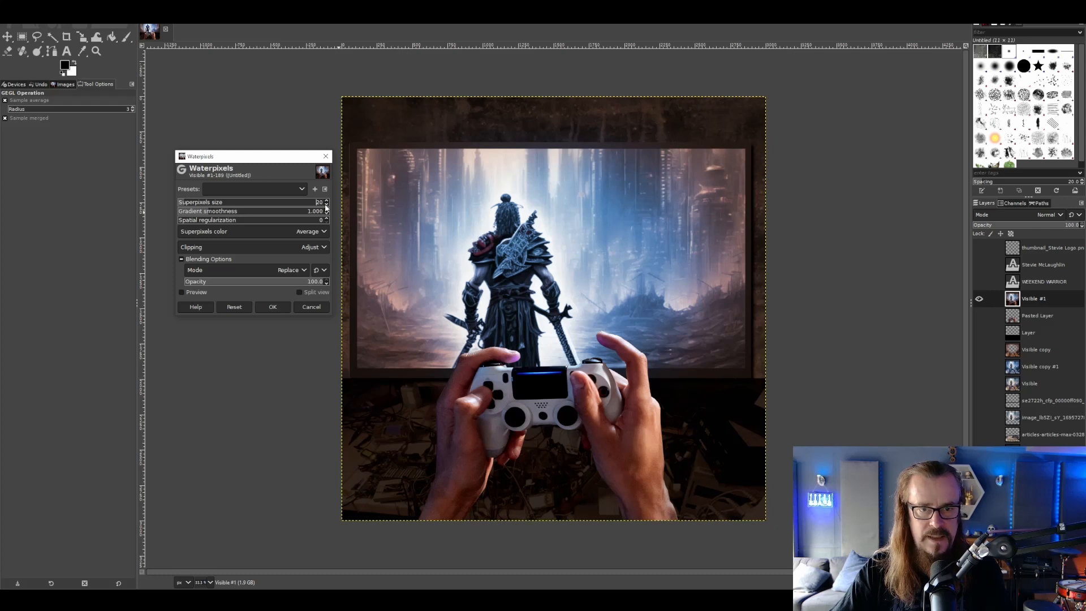
{"action": "double_click", "coordinate": [326, 205]}
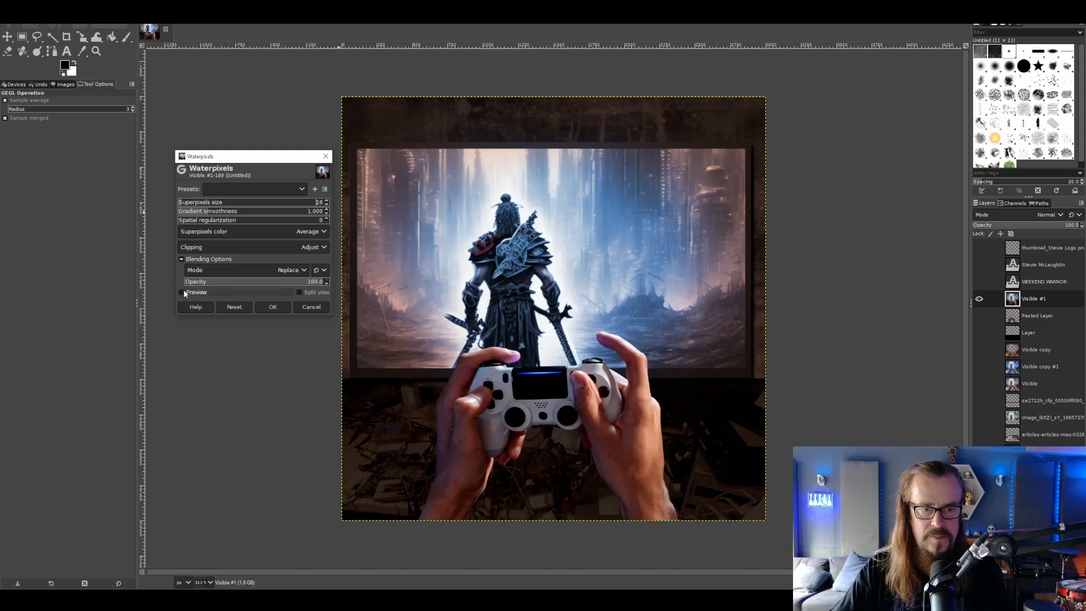
{"action": "left_click", "coordinate": [183, 293]}
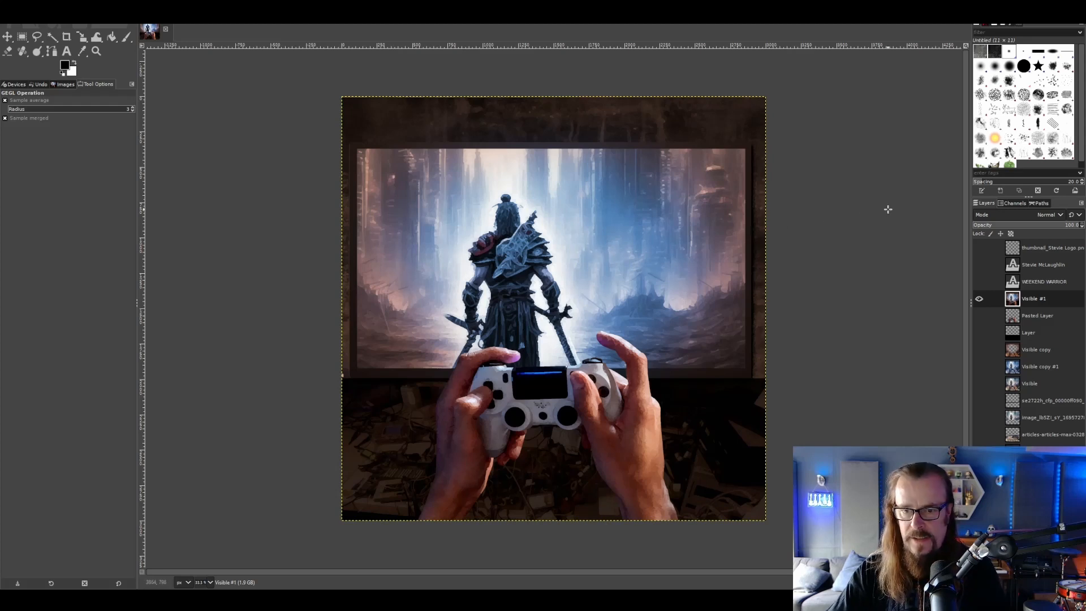
{"action": "left_click", "coordinate": [979, 299], "text": "shift"}
{"action": "right_click", "coordinate": [1033, 317]}
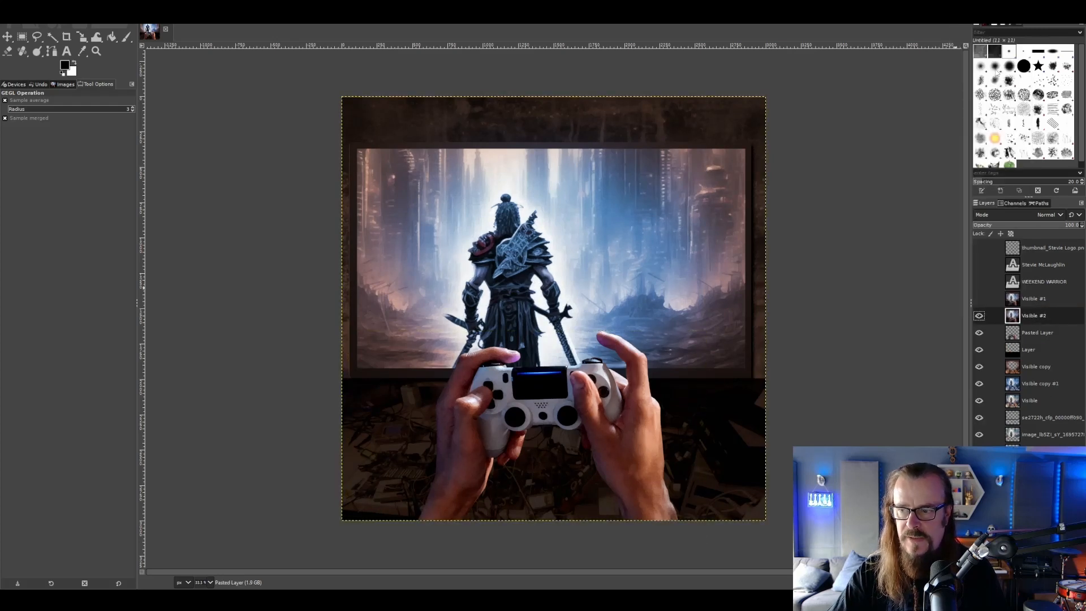
Step: Make Visible #2, repeat Waterpixels on Visible #1, and erase its warrior head at size 262
{"action": "left_click", "coordinate": [995, 71]}
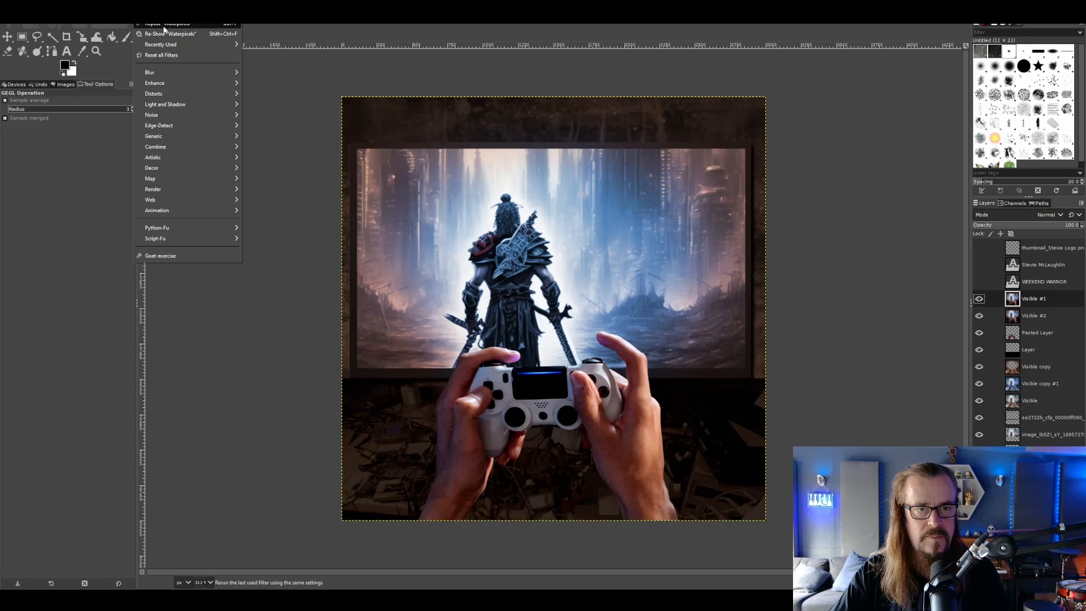
{"action": "left_click", "coordinate": [164, 27]}
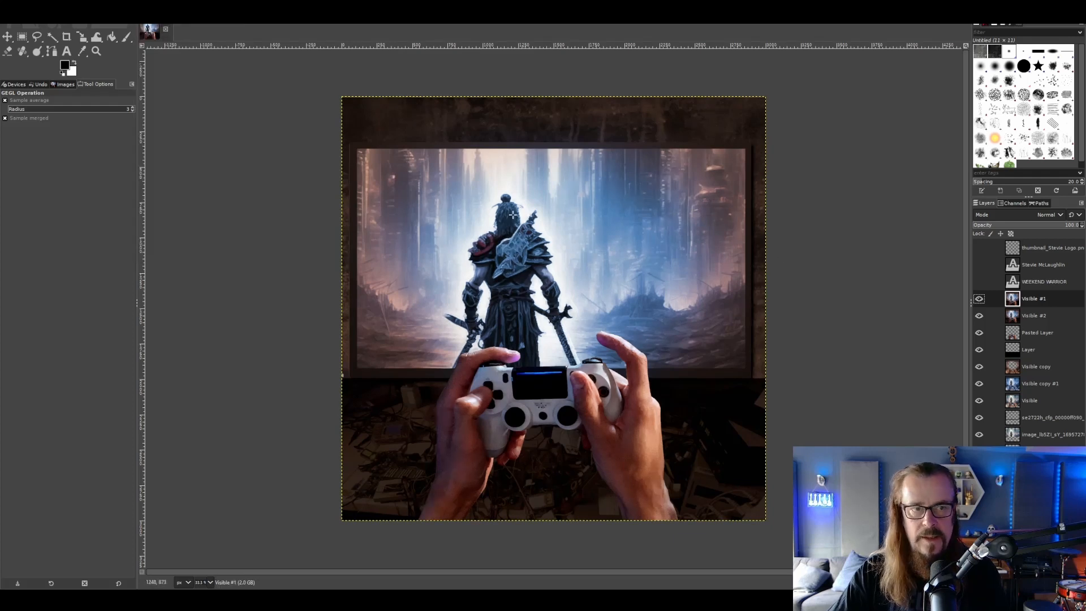
{"action": "left_click", "coordinate": [8, 51]}
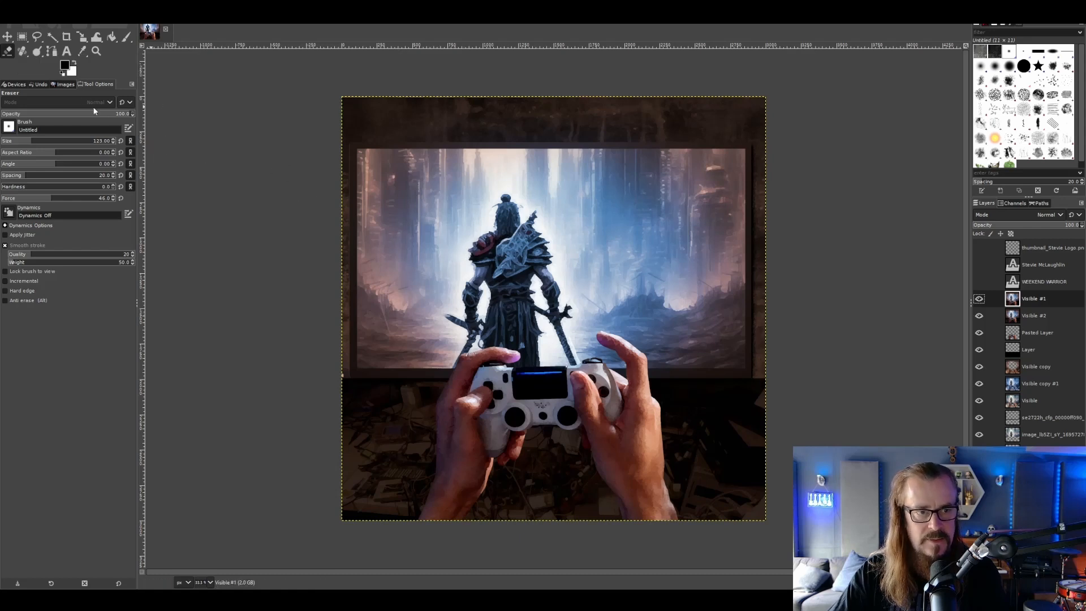
{"action": "left_click", "coordinate": [50, 141]}
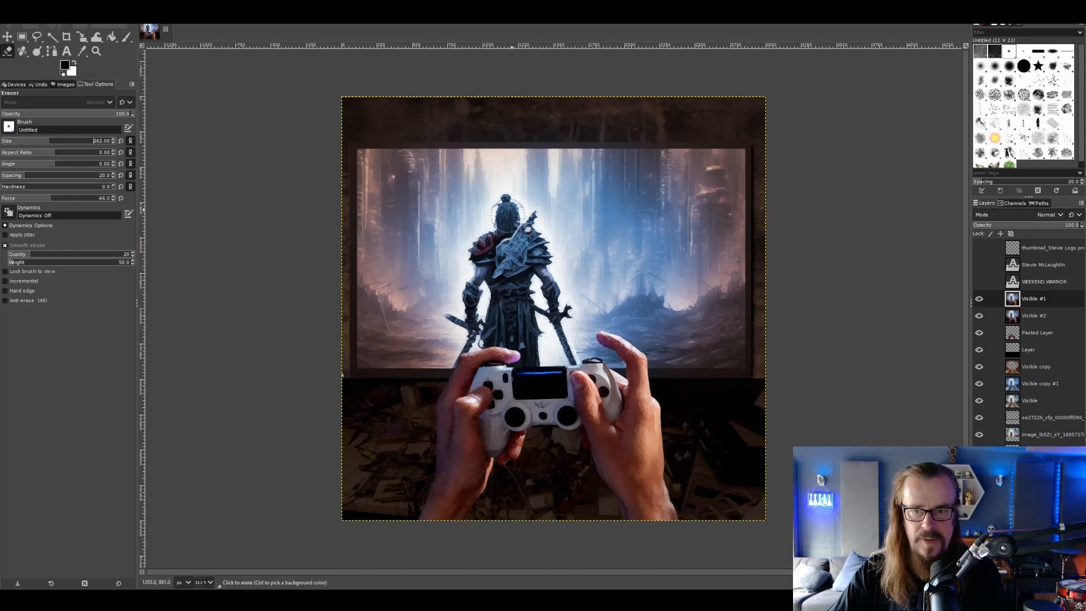
{"action": "left_click_drag", "start_coordinate": [506, 212], "coordinate": [501, 203]}
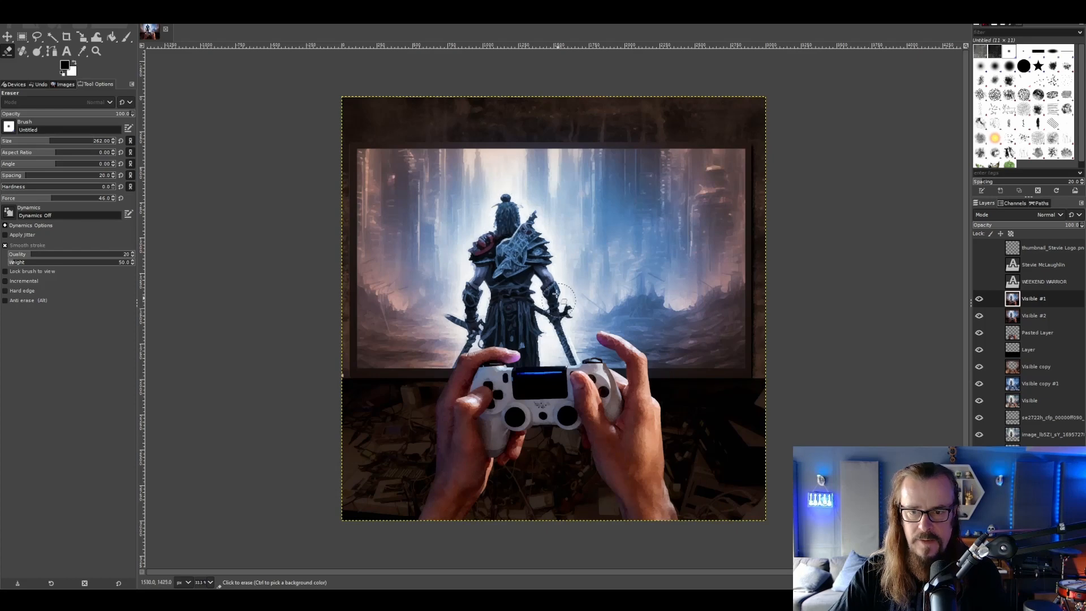
{"action": "scroll", "coordinate": [547, 283], "scroll_direction": "up", "scroll_amount": 2}
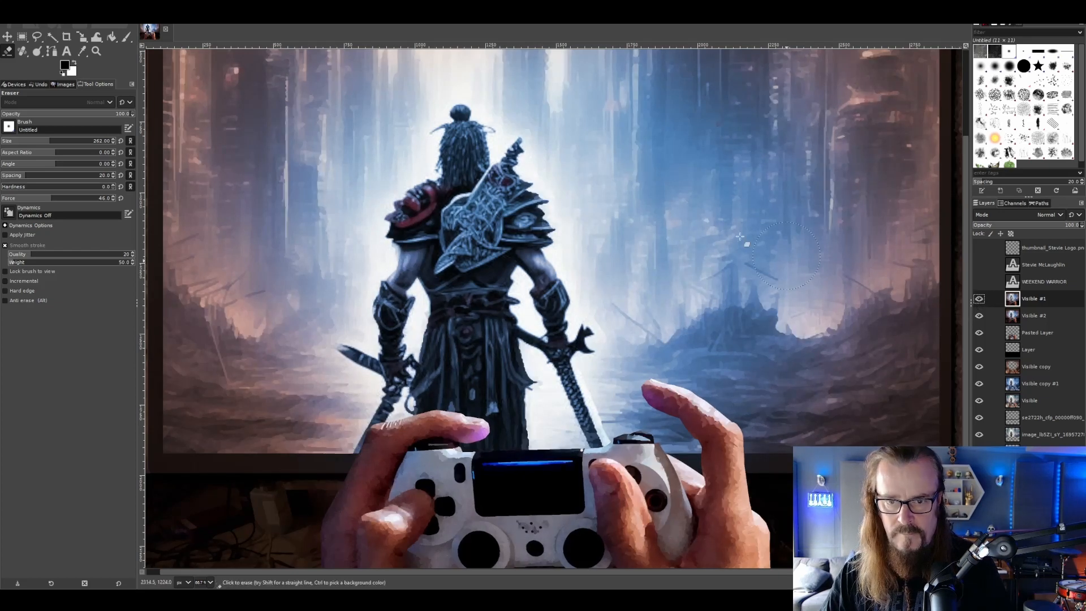
Step: Hide Pasted Layer, the other lower layers and Visible #2
{"action": "left_click", "coordinate": [979, 332]}
{"action": "left_click", "coordinate": [979, 350]}
{"action": "left_click_drag", "start_coordinate": [981, 365], "coordinate": [978, 435]}
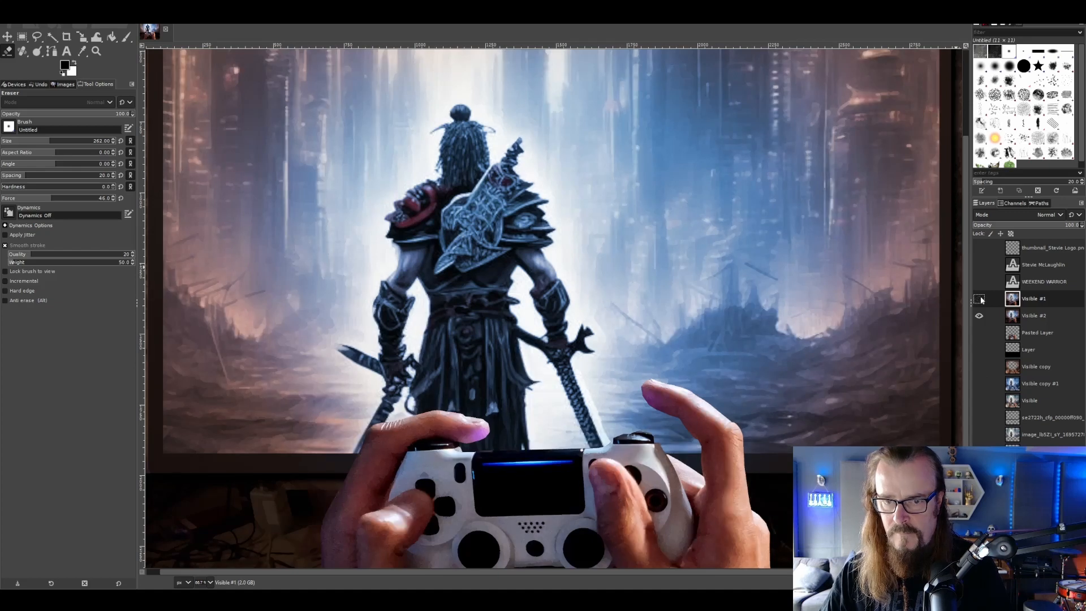
{"action": "left_click", "coordinate": [979, 315]}
Step: Erase the rest of the warrior from Visible #1, then show Visible #2 beneath it
{"action": "mouse_move", "coordinate": [541, 210]}
{"action": "left_mouse_down"}
{"action": "mouse_move", "coordinate": [520, 163]}
{"action": "mouse_move", "coordinate": [395, 362]}
{"action": "mouse_move", "coordinate": [467, 121]}
{"action": "mouse_move", "coordinate": [471, 190]}
{"action": "left_mouse_up"}
{"action": "mouse_move", "coordinate": [512, 365]}
{"action": "left_mouse_down"}
{"action": "mouse_move", "coordinate": [530, 377]}
{"action": "mouse_move", "coordinate": [477, 268]}
{"action": "mouse_move", "coordinate": [455, 304]}
{"action": "mouse_move", "coordinate": [418, 282]}
{"action": "mouse_move", "coordinate": [426, 263]}
{"action": "mouse_move", "coordinate": [373, 362]}
{"action": "mouse_move", "coordinate": [357, 351]}
{"action": "mouse_move", "coordinate": [375, 380]}
{"action": "mouse_move", "coordinate": [417, 388]}
{"action": "mouse_move", "coordinate": [383, 402]}
{"action": "mouse_move", "coordinate": [428, 381]}
{"action": "mouse_move", "coordinate": [376, 387]}
{"action": "mouse_move", "coordinate": [509, 383]}
{"action": "mouse_move", "coordinate": [531, 392]}
{"action": "mouse_move", "coordinate": [524, 421]}
{"action": "mouse_move", "coordinate": [508, 303]}
{"action": "left_mouse_up"}
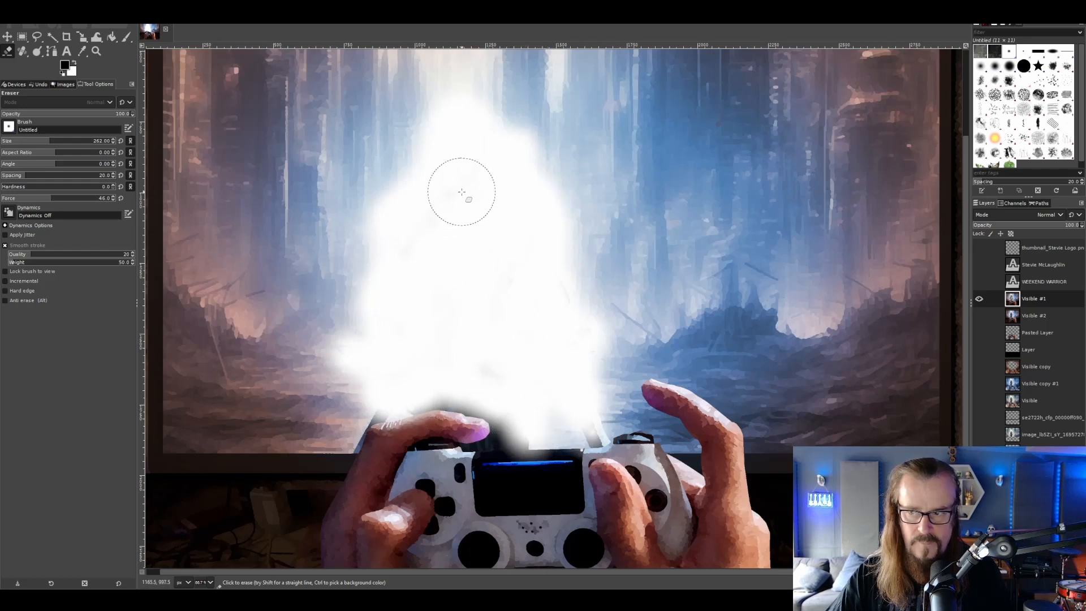
{"action": "left_click", "coordinate": [979, 320]}
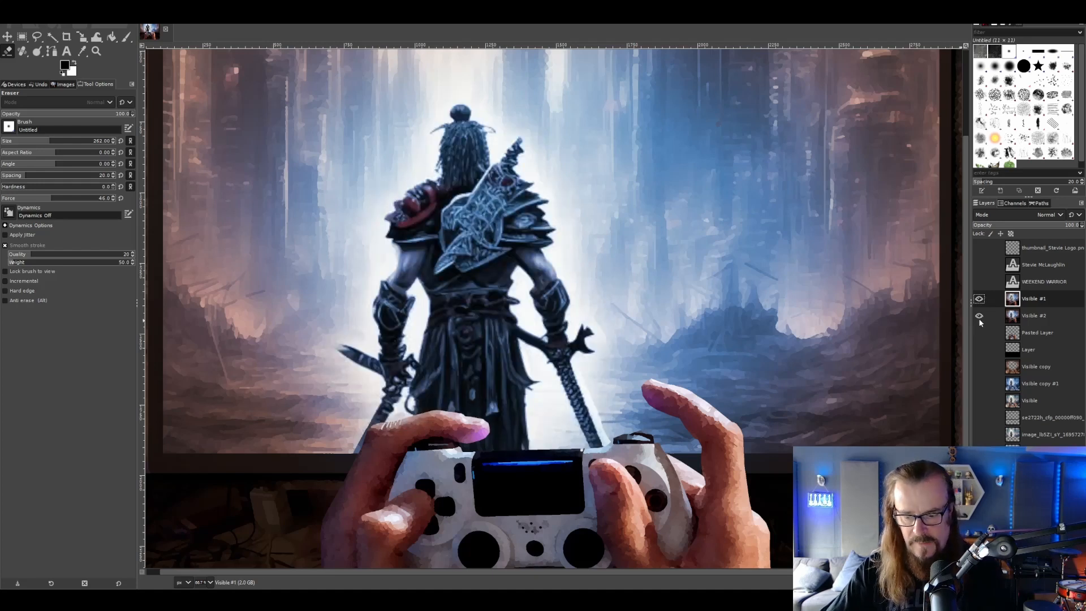
{"action": "key", "text": "minus"}
{"action": "key", "text": "minus"}
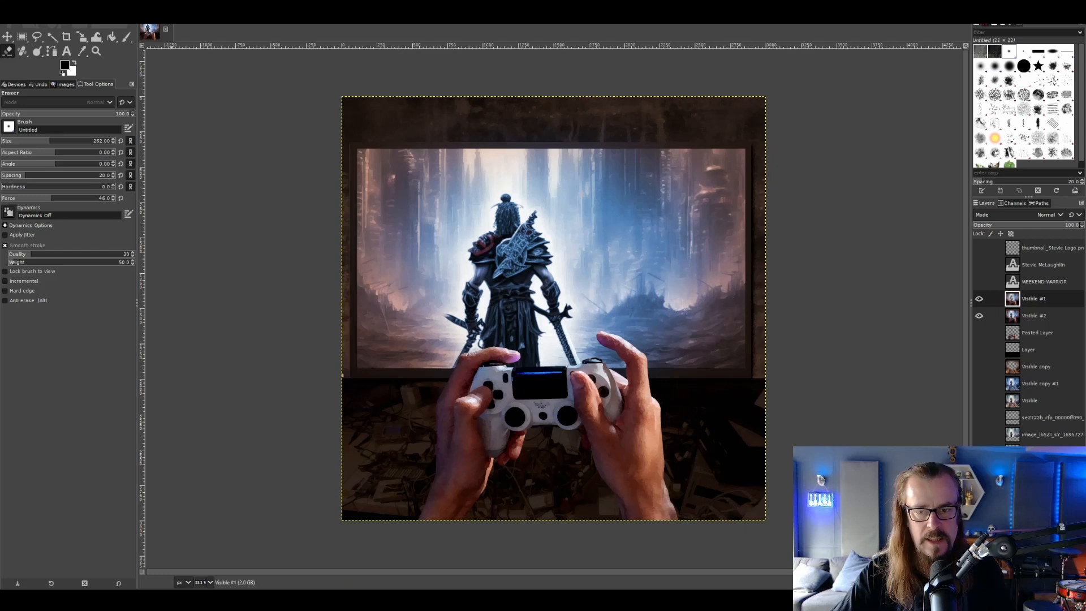
Step: Apply a Brightness-Contrast adjustment to Visible #1, checking it with the preview toggle
{"action": "left_click", "coordinate": [106, 13]}
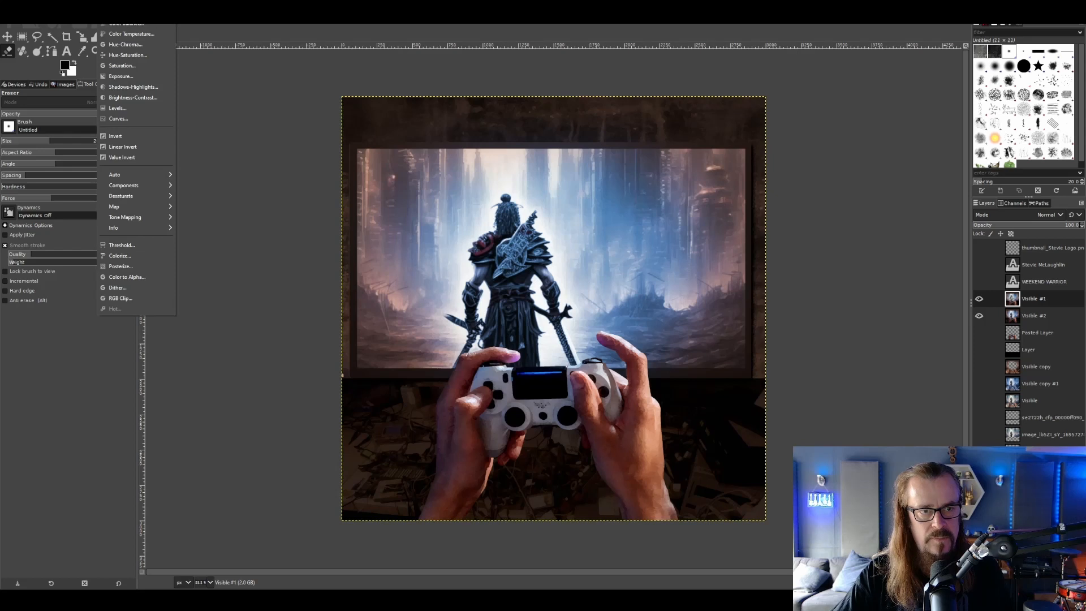
{"action": "left_click", "coordinate": [140, 99]}
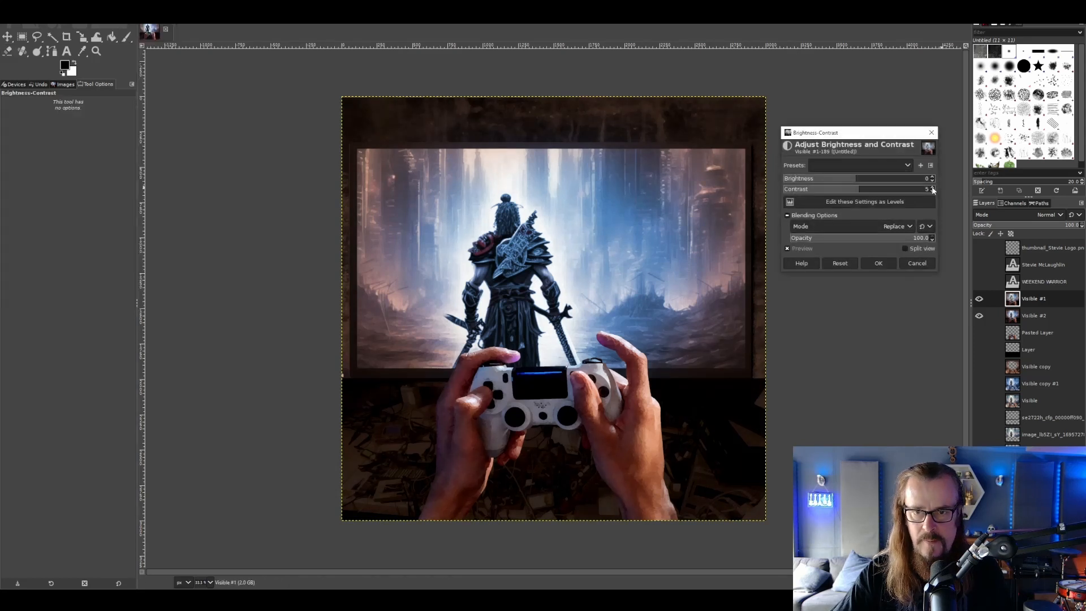
{"action": "left_click", "coordinate": [787, 249]}
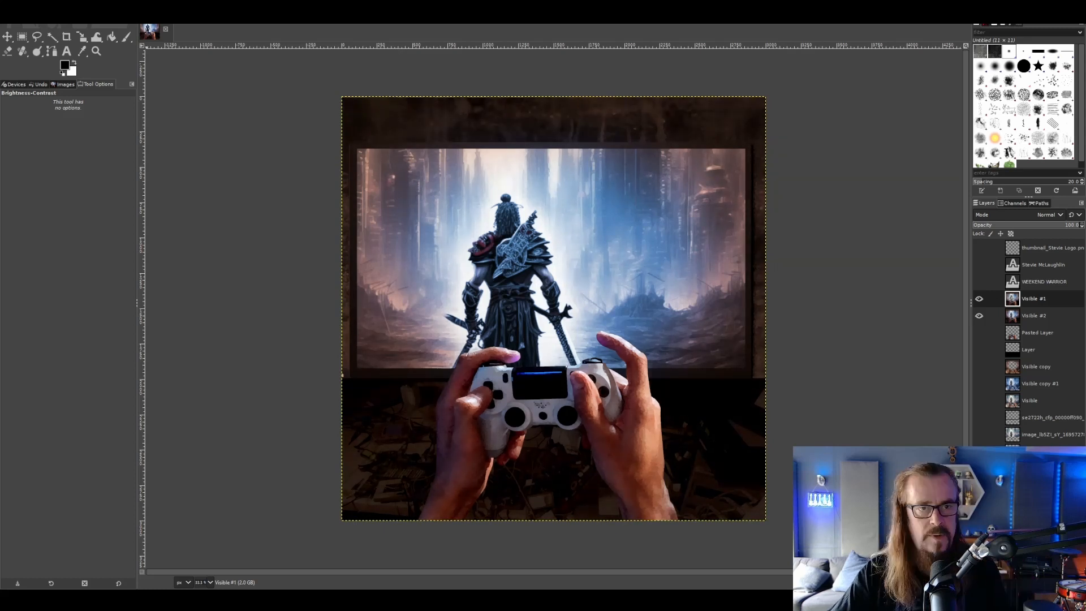
{"action": "left_click", "coordinate": [144, 12]}
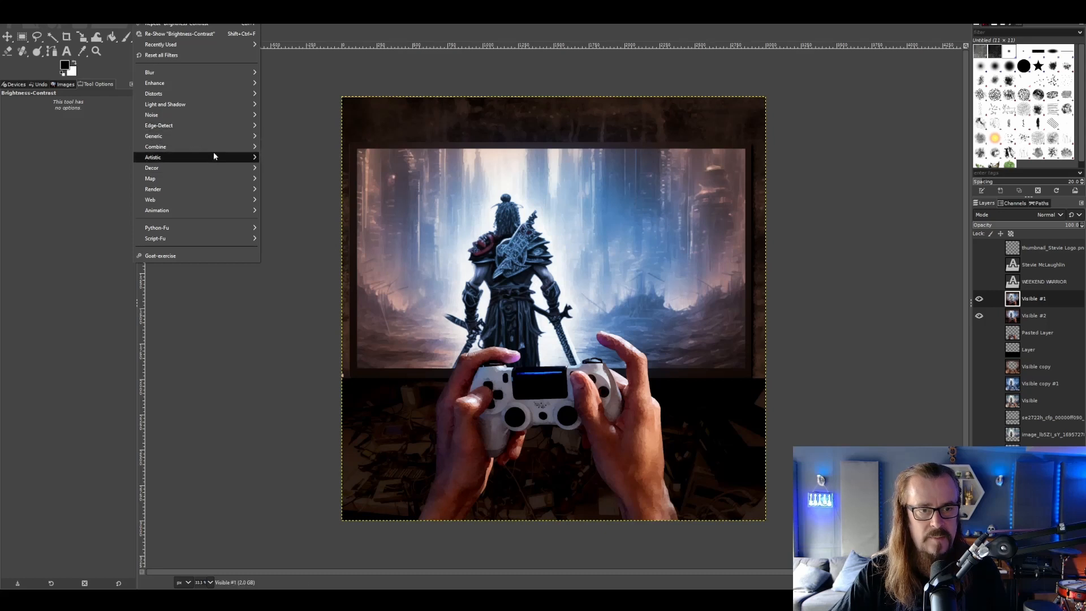
Step: Add a black circular vignette to Visible #1 with radius 1.273, softness 0.201, gamma 0.727
{"action": "mouse_move", "coordinate": [226, 105]}
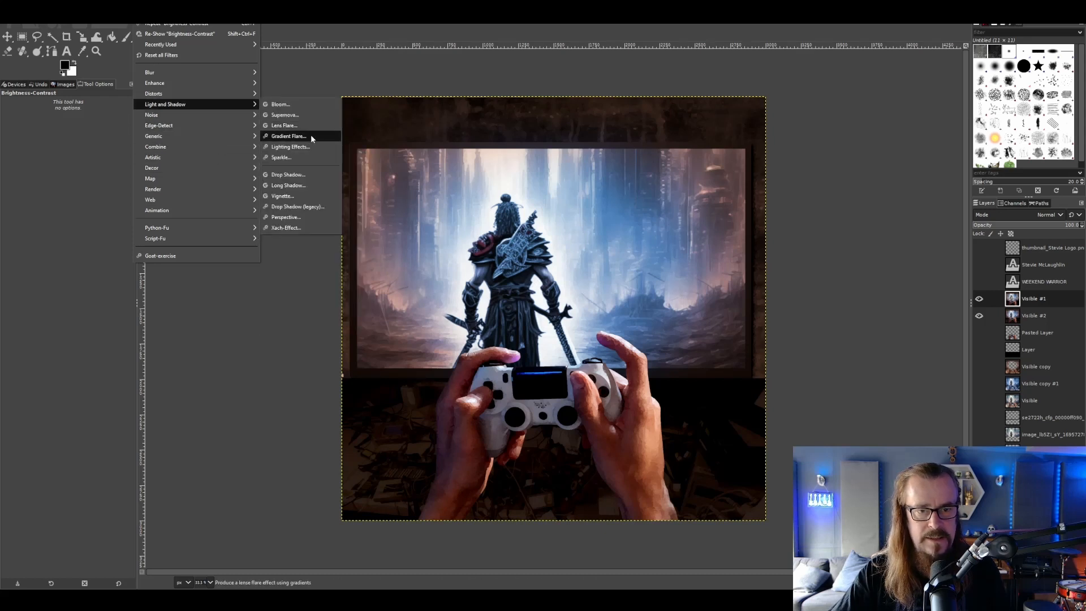
{"action": "left_click", "coordinate": [282, 196]}
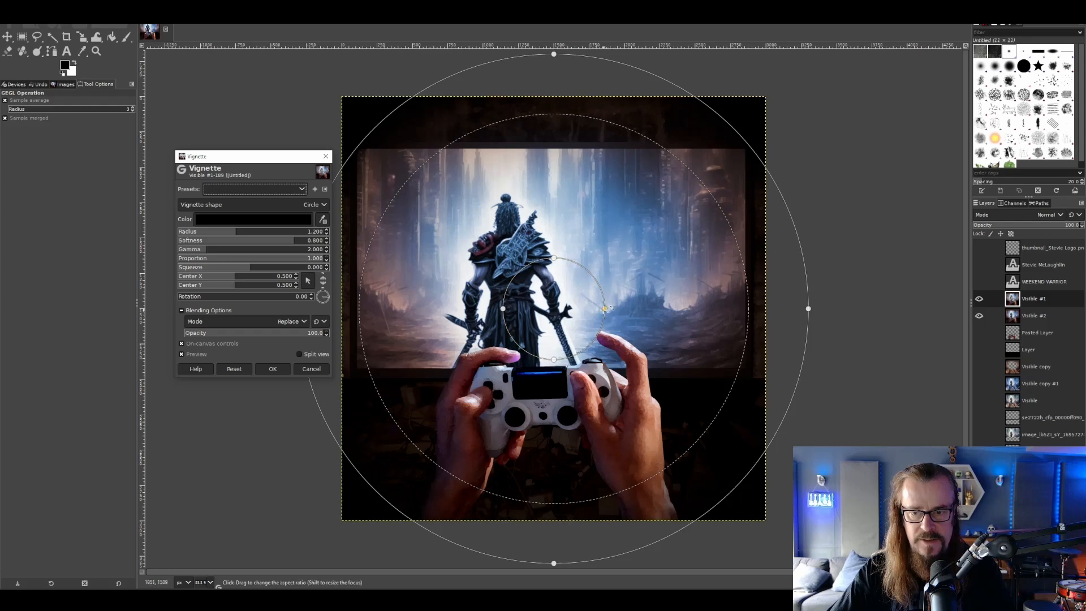
{"action": "left_click_drag", "start_coordinate": [610, 308], "coordinate": [693, 309]}
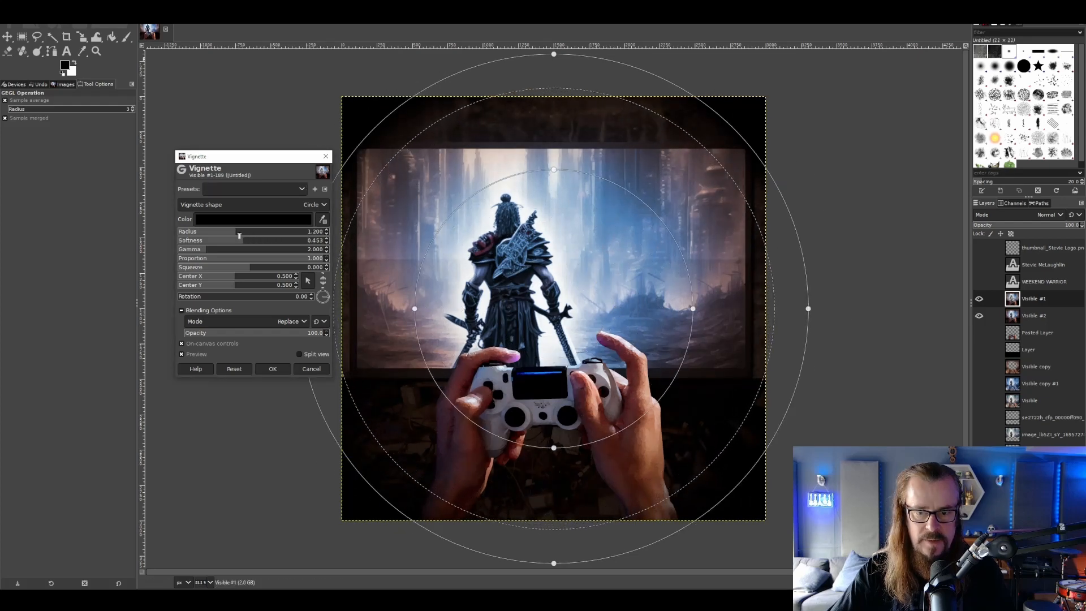
{"action": "left_click_drag", "start_coordinate": [239, 236], "coordinate": [237, 228]}
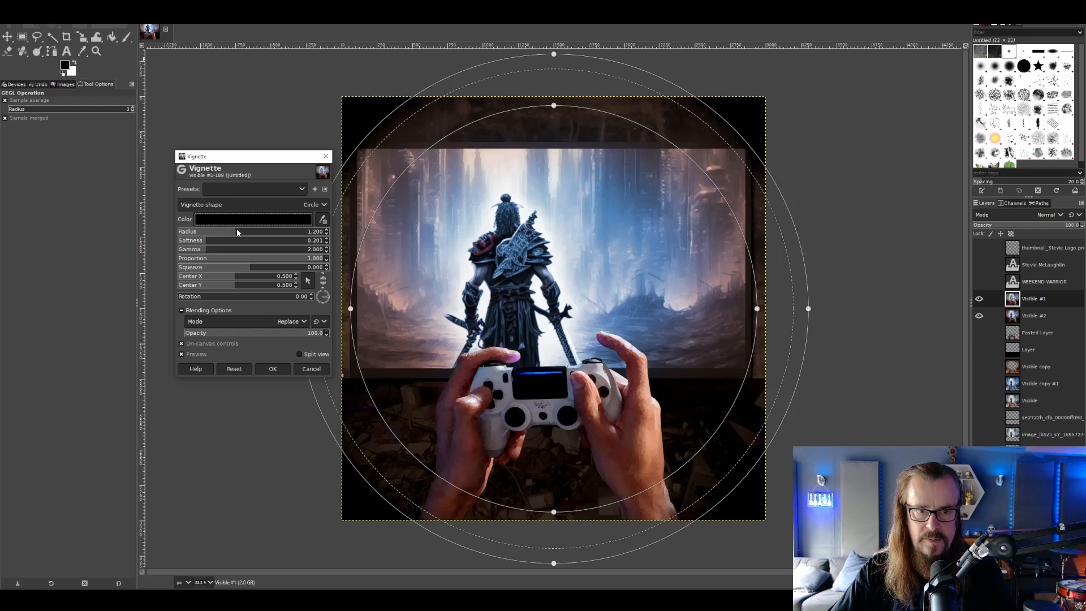
{"action": "left_click_drag", "start_coordinate": [231, 233], "coordinate": [189, 249]}
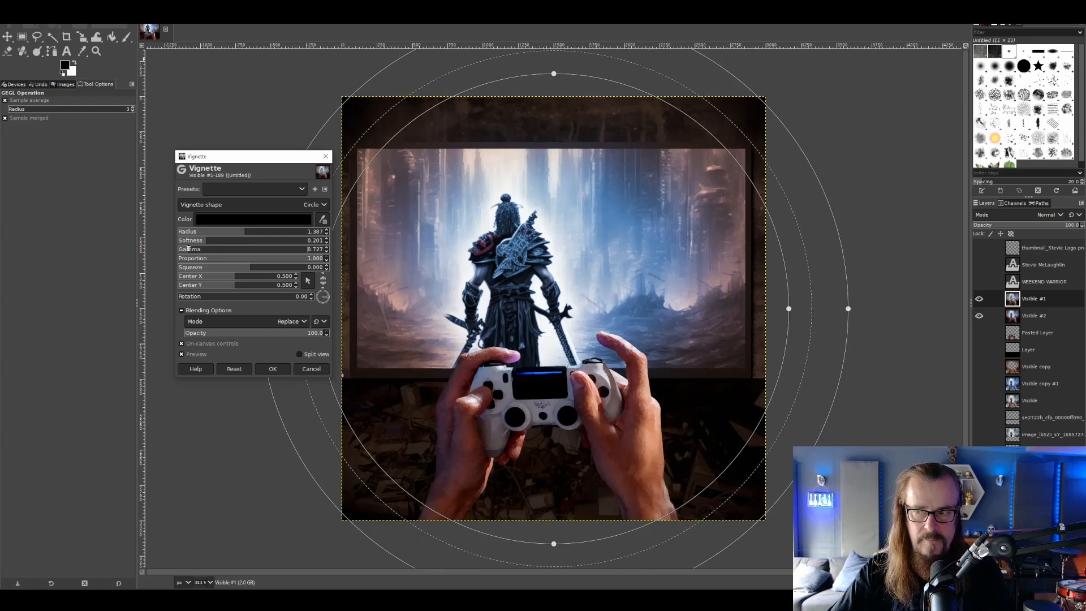
{"action": "left_click", "coordinate": [271, 368]}
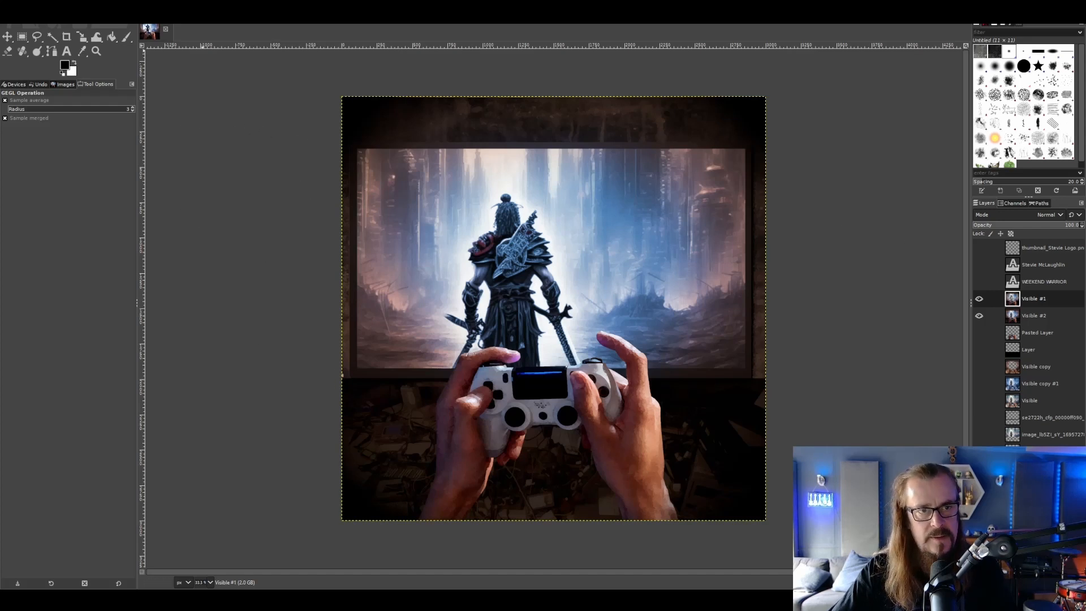
{"action": "left_click", "coordinate": [144, 13]}
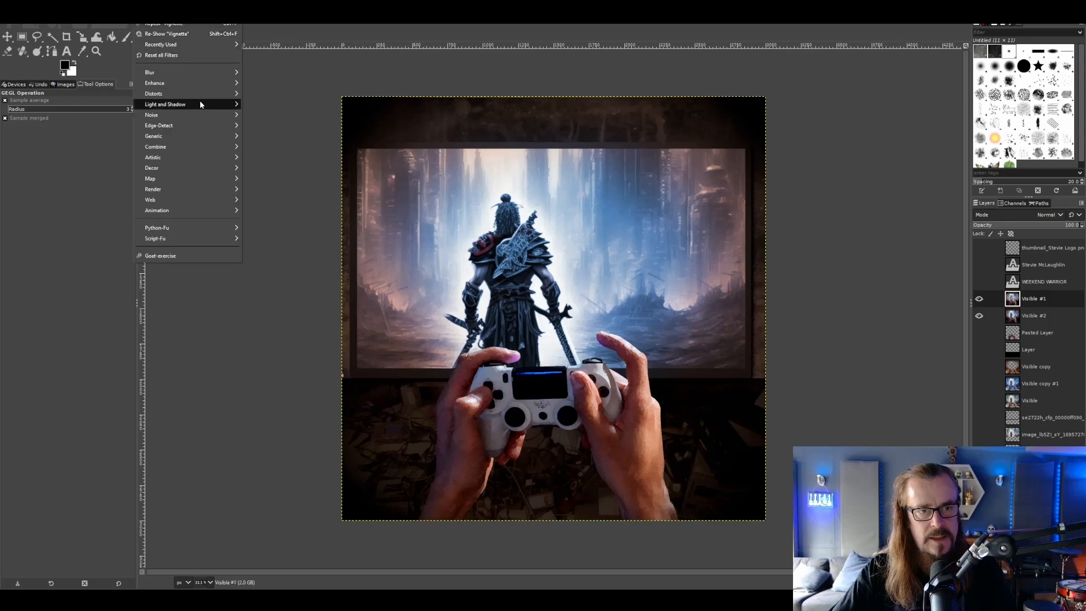
{"action": "mouse_move", "coordinate": [199, 102]}
{"action": "left_click", "coordinate": [283, 194]}
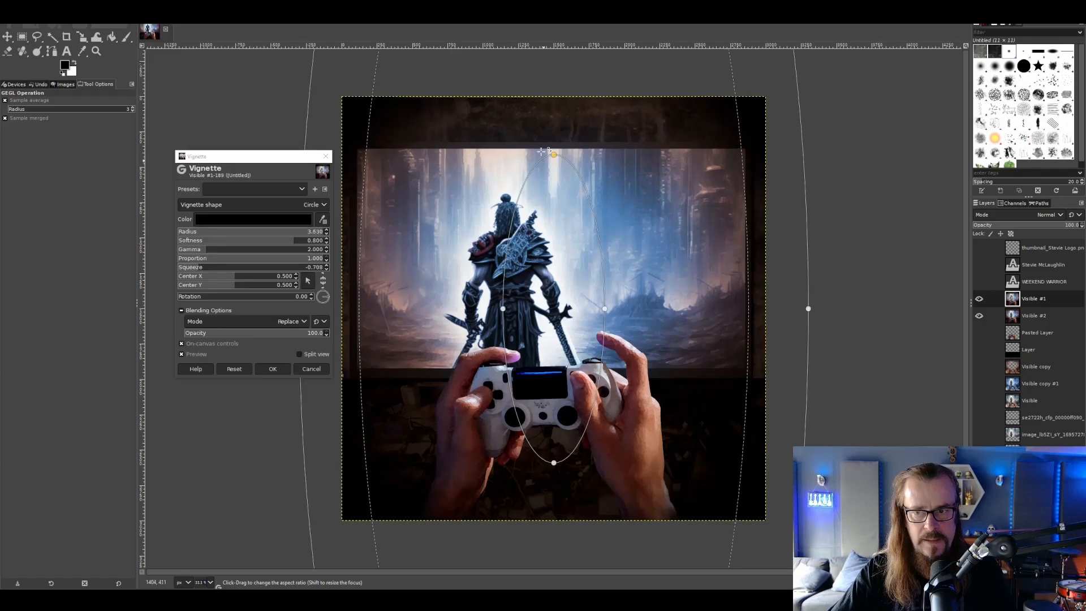
{"action": "key", "text": "Escape"}
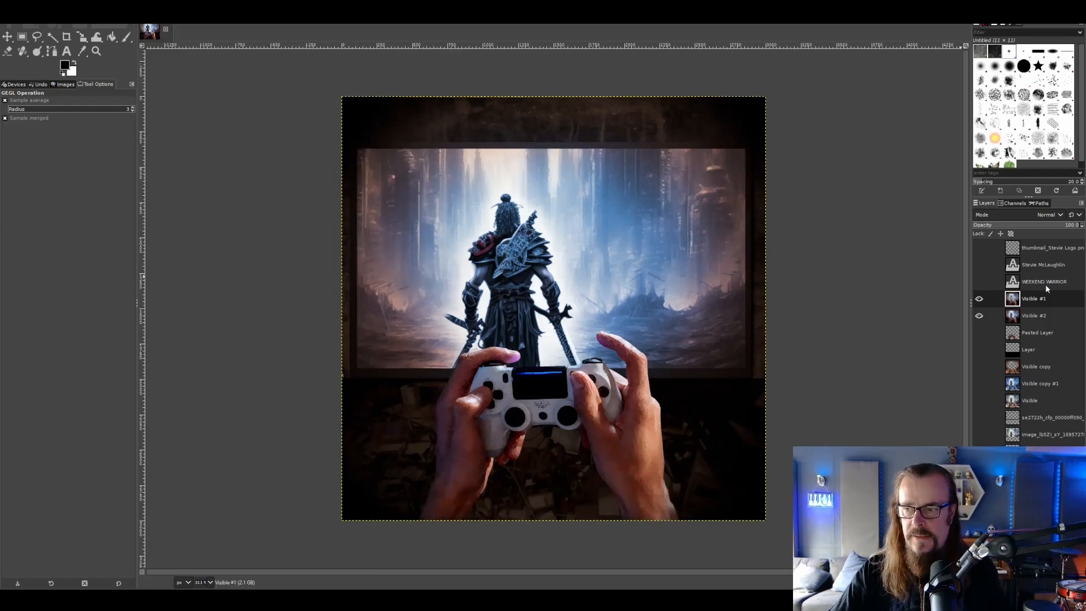
Step: Show the hand-sign logo layer and try Dissolve as its blend mode
{"action": "left_click", "coordinate": [981, 248]}
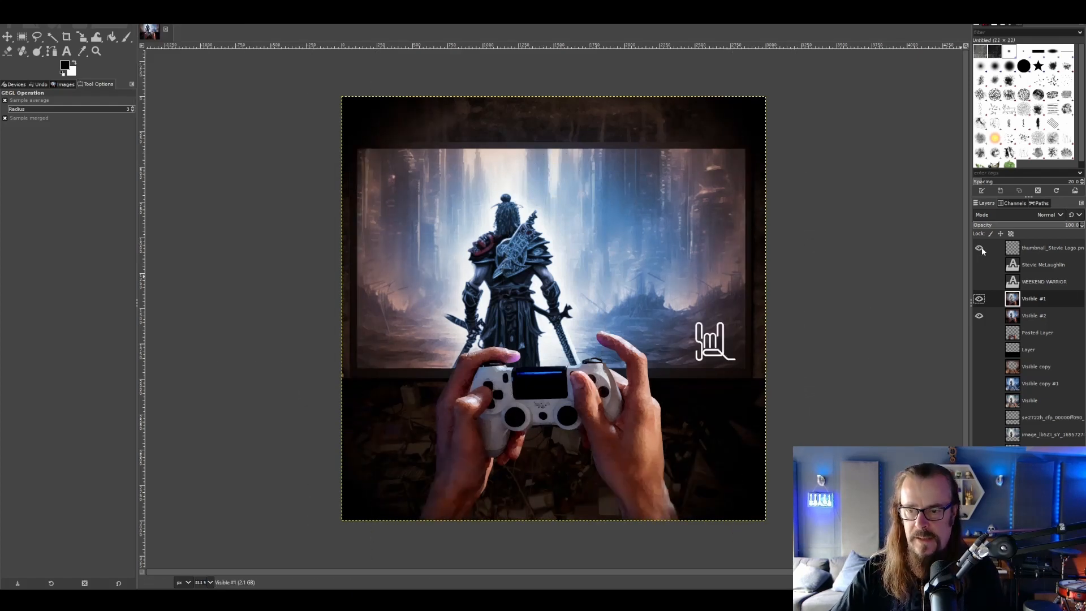
{"action": "left_click", "coordinate": [1018, 248]}
{"action": "left_click", "coordinate": [1059, 215]}
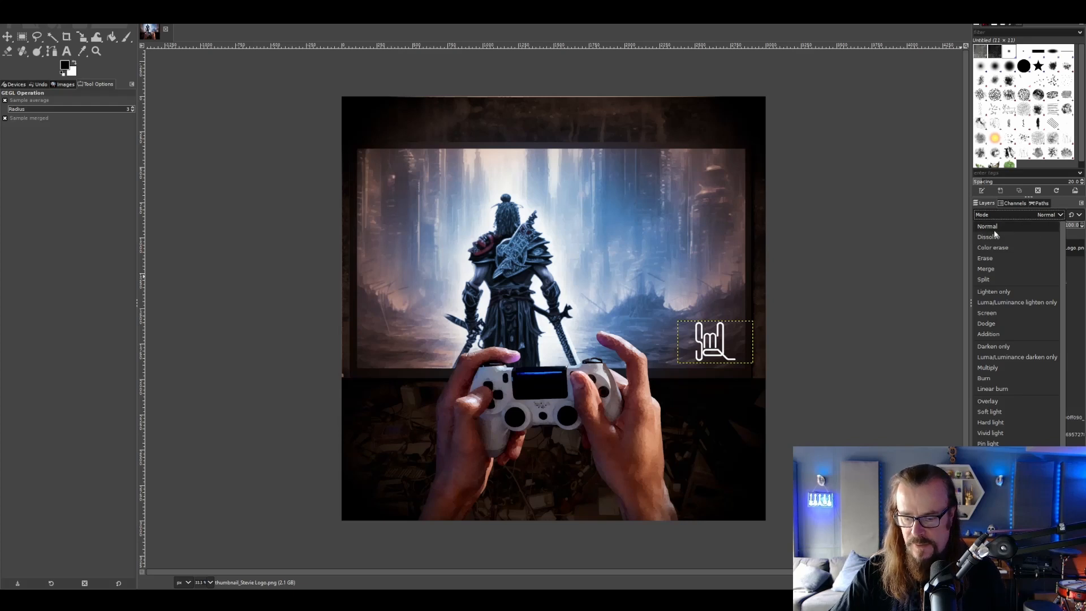
{"action": "left_click", "coordinate": [995, 236]}
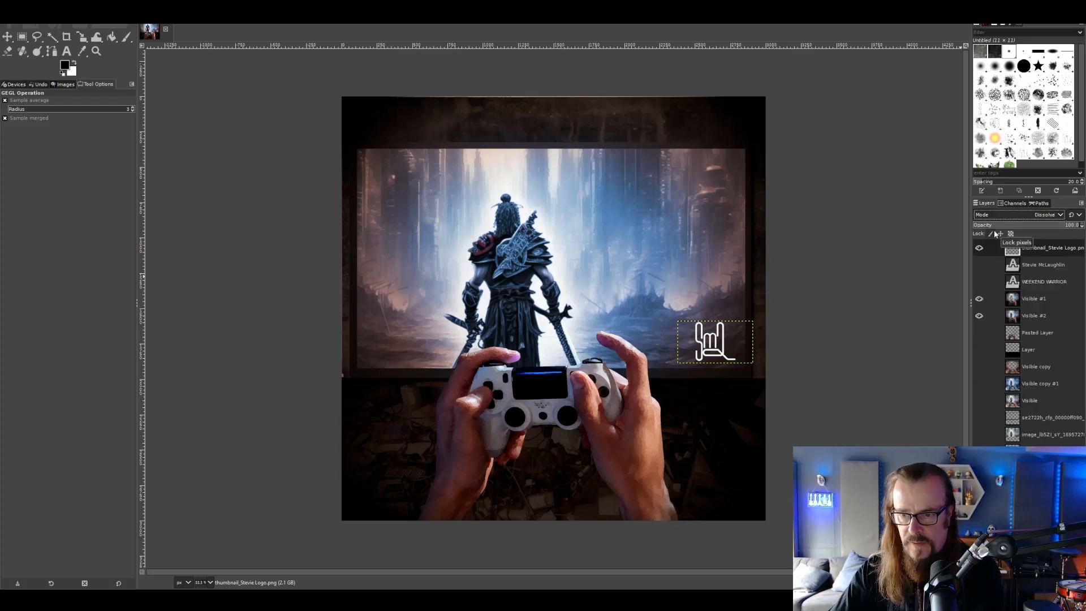
Step: Pick a blend mode that blends the logo faintly, then select the WEEKEND WARRIOR title layer
{"action": "scroll", "coordinate": [1053, 216], "scroll_direction": "down", "scroll_amount": 1}
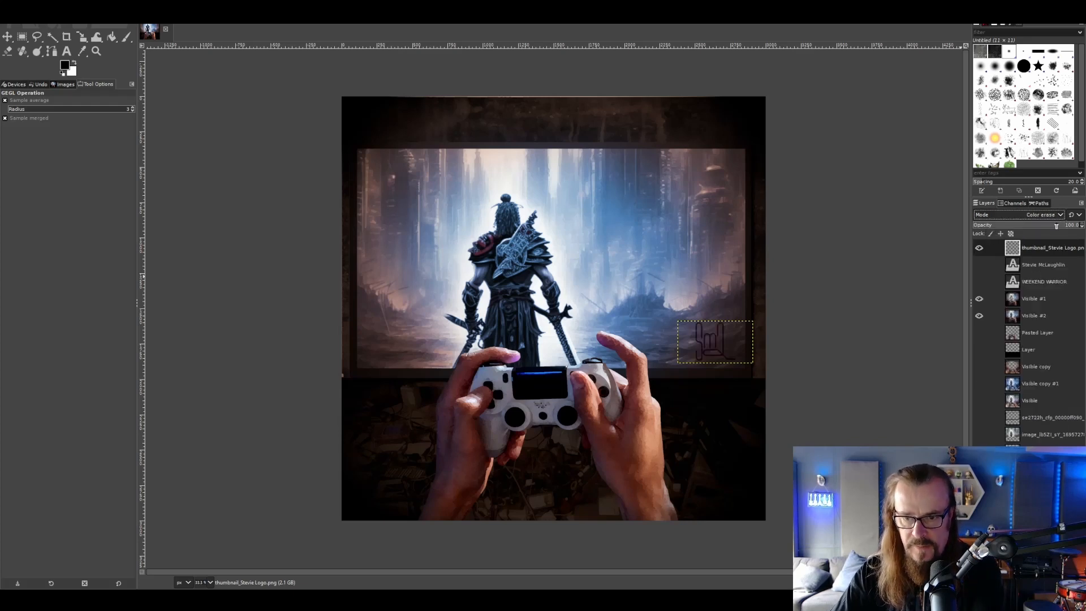
{"action": "scroll", "coordinate": [1056, 225], "scroll_direction": "down", "scroll_amount": 1}
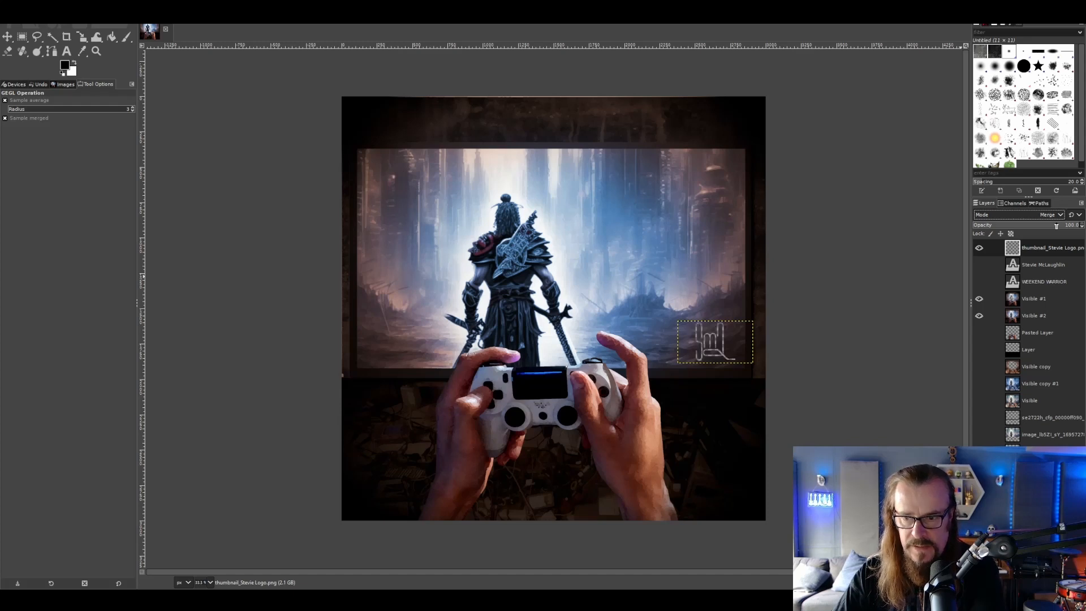
{"action": "scroll", "coordinate": [1056, 225], "scroll_direction": "down", "scroll_amount": 3}
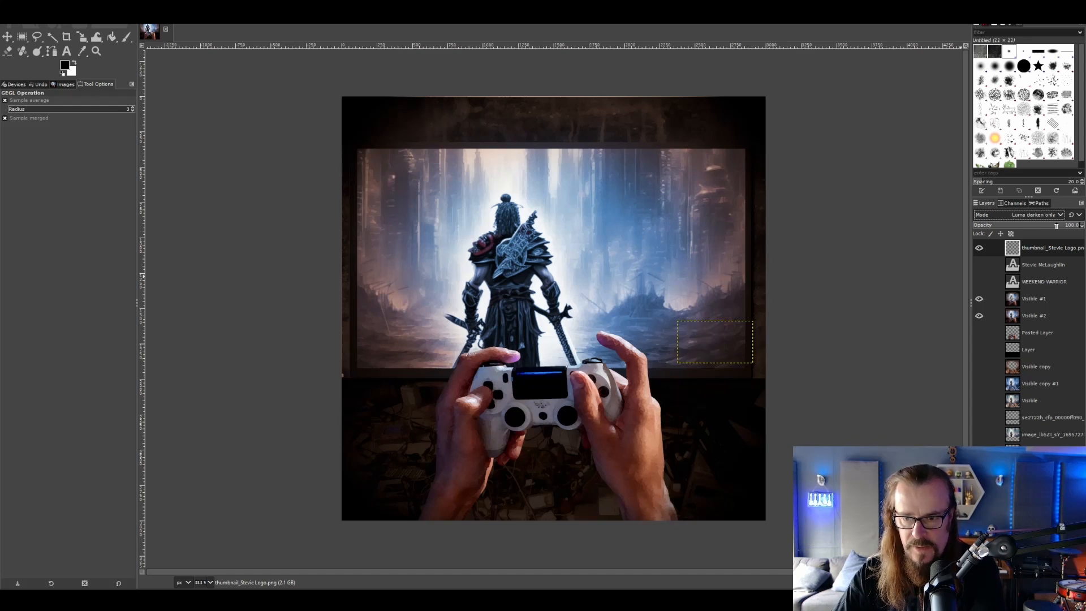
{"action": "scroll", "coordinate": [1055, 226], "scroll_direction": "down", "scroll_amount": 1}
{"action": "scroll", "coordinate": [1056, 226], "scroll_direction": "down", "scroll_amount": 1}
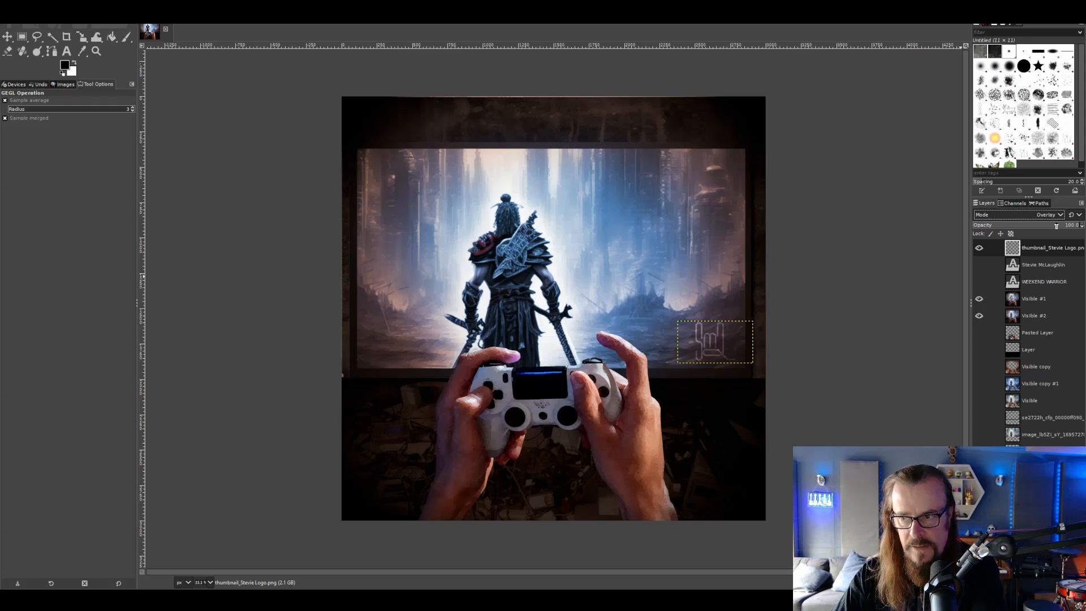
{"action": "scroll", "coordinate": [1055, 226], "scroll_direction": "down", "scroll_amount": 1}
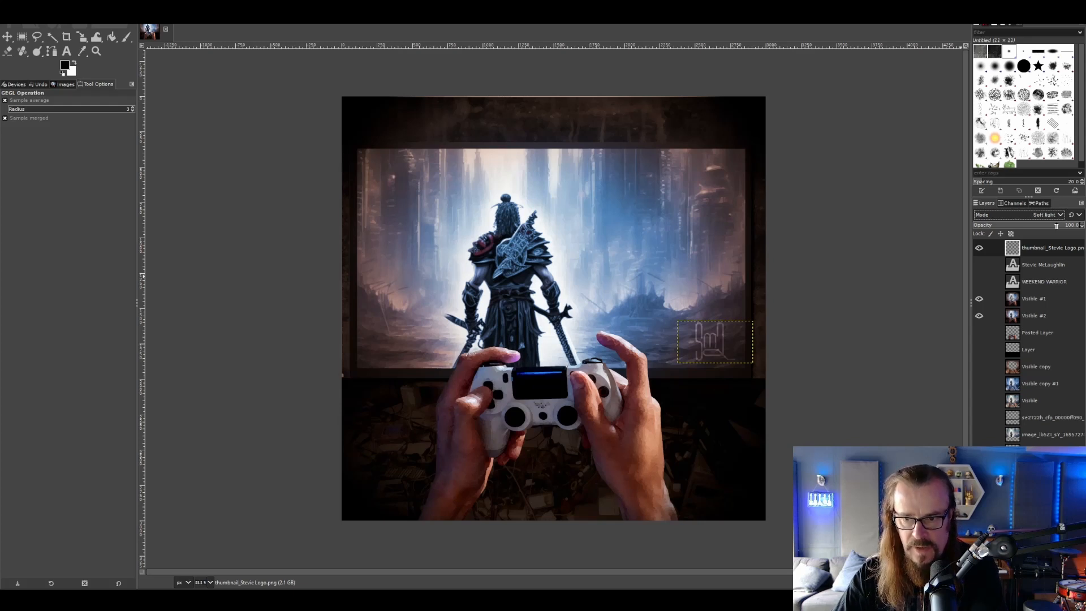
{"action": "scroll", "coordinate": [1055, 226], "scroll_direction": "down", "scroll_amount": 1}
{"action": "scroll", "coordinate": [1055, 225], "scroll_direction": "down", "scroll_amount": 16}
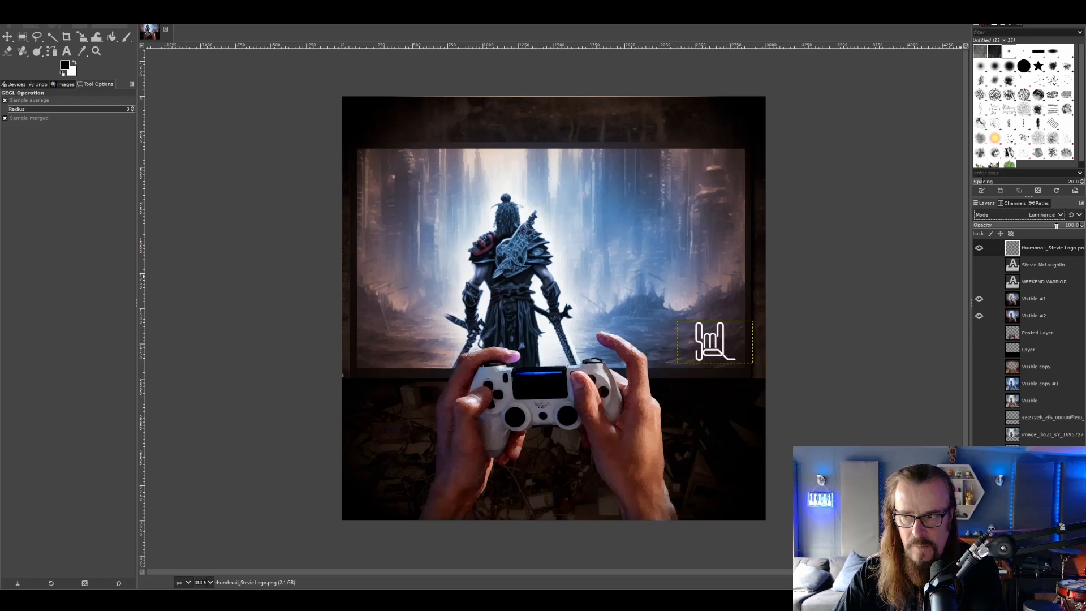
{"action": "left_click", "coordinate": [1059, 215]}
{"action": "left_click", "coordinate": [1037, 282]}
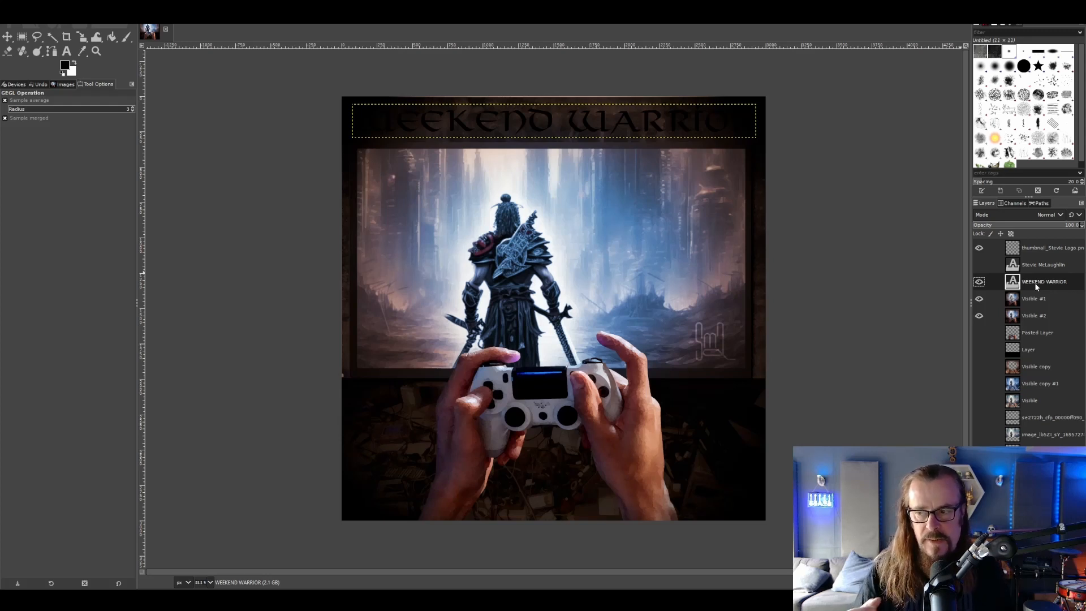
Step: Recolour the whole WEEKEND WARRIOR title to the hand's peach skin tone (e29e79), then darken it slightly
{"action": "left_click", "coordinate": [67, 51]}
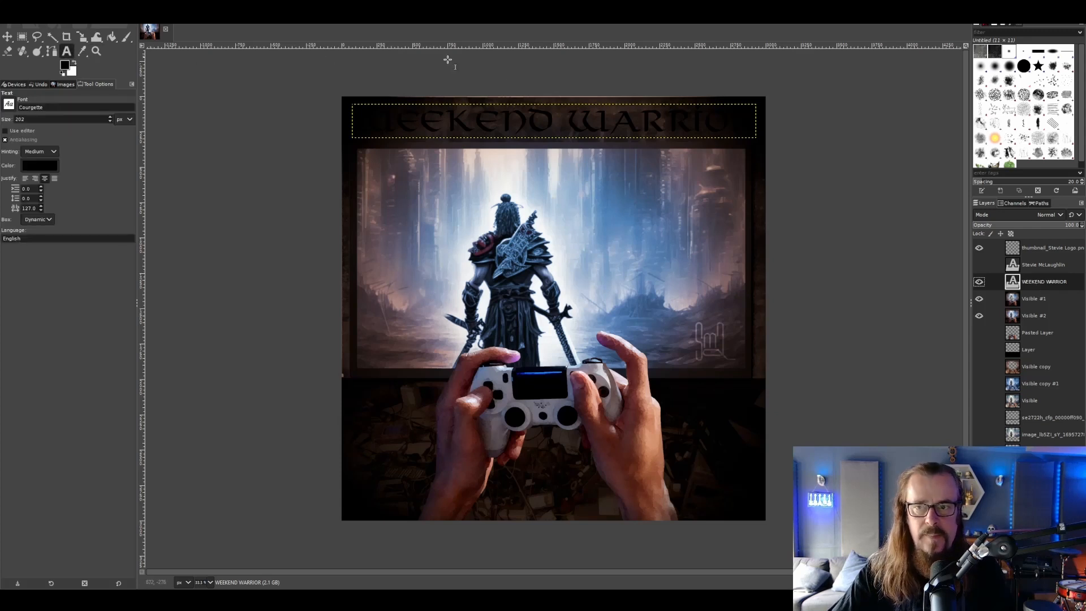
{"action": "left_click", "coordinate": [748, 120]}
{"action": "key", "text": "ctrl+a"}
{"action": "left_click", "coordinate": [482, 92]}
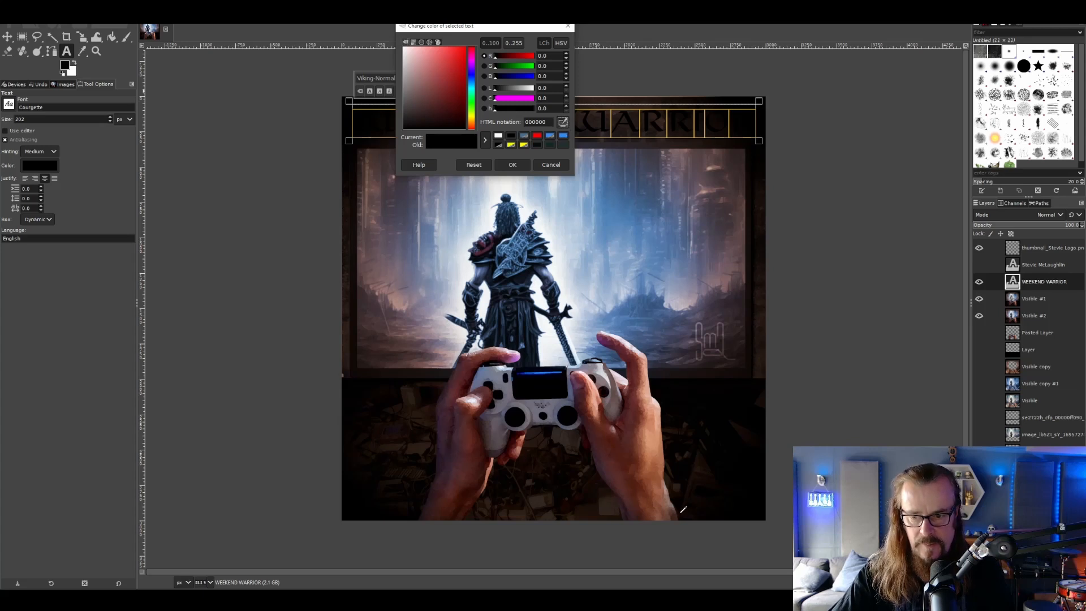
{"action": "left_click", "coordinate": [651, 443]}
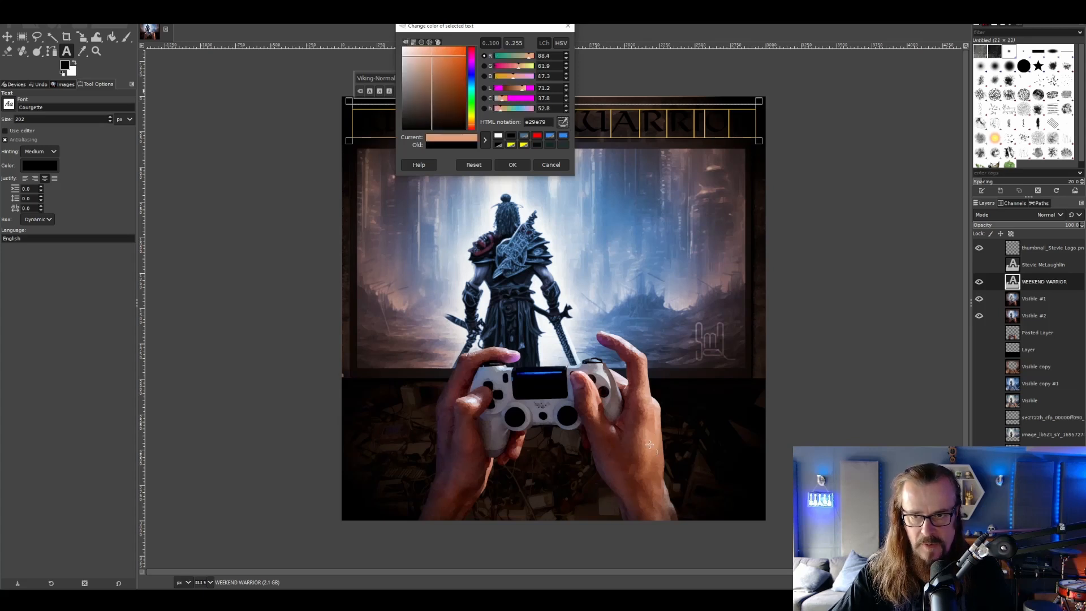
{"action": "left_click", "coordinate": [512, 165]}
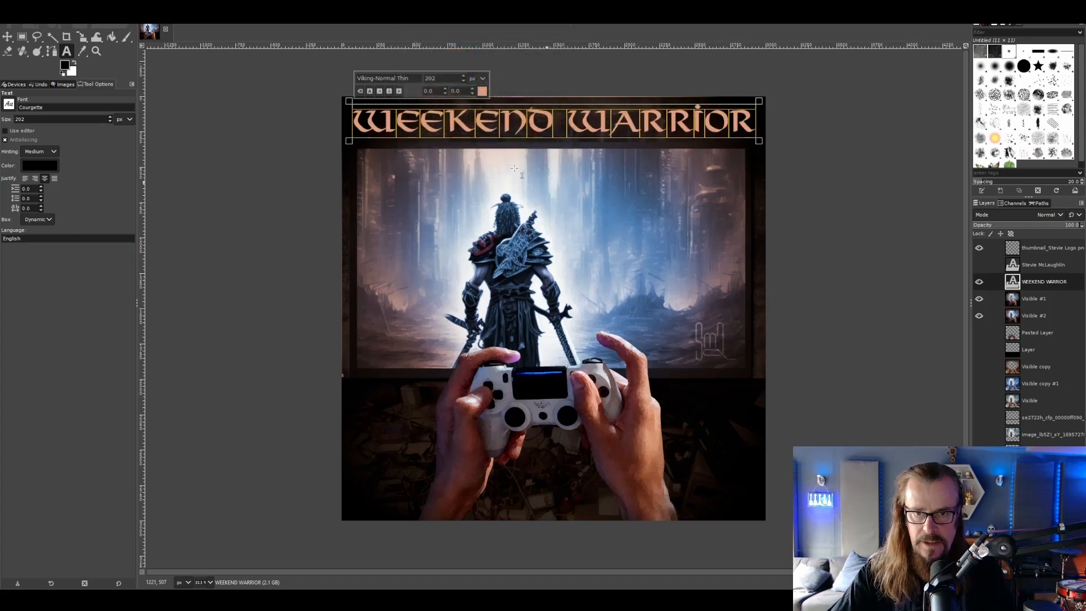
{"action": "left_click", "coordinate": [482, 91]}
{"action": "left_click_drag", "start_coordinate": [291, 308], "coordinate": [286, 331]}
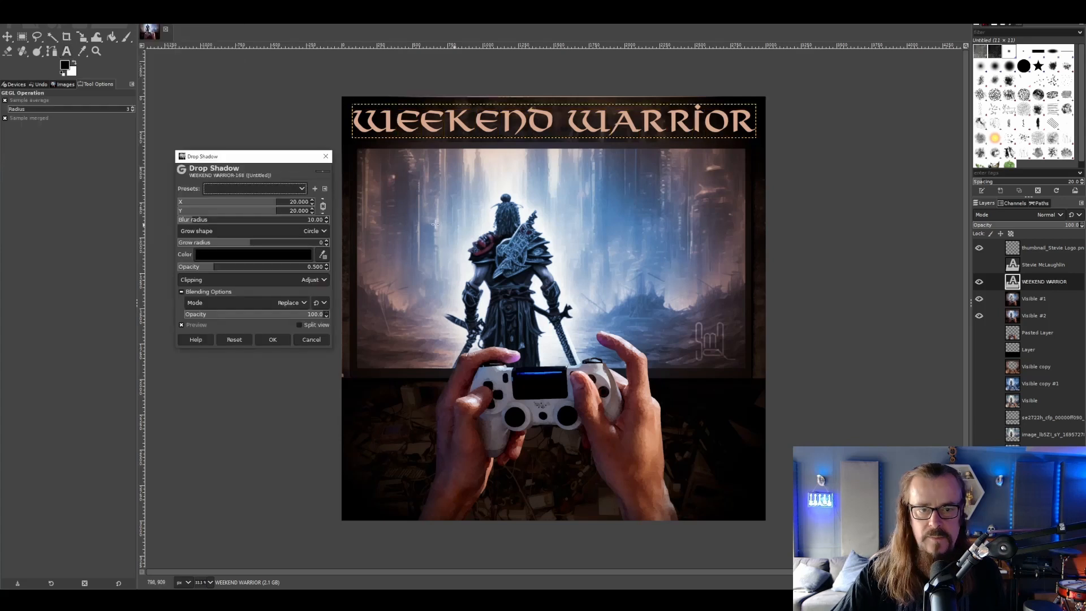
{"action": "left_click", "coordinate": [305, 208]}
{"action": "type", "text": "0"}
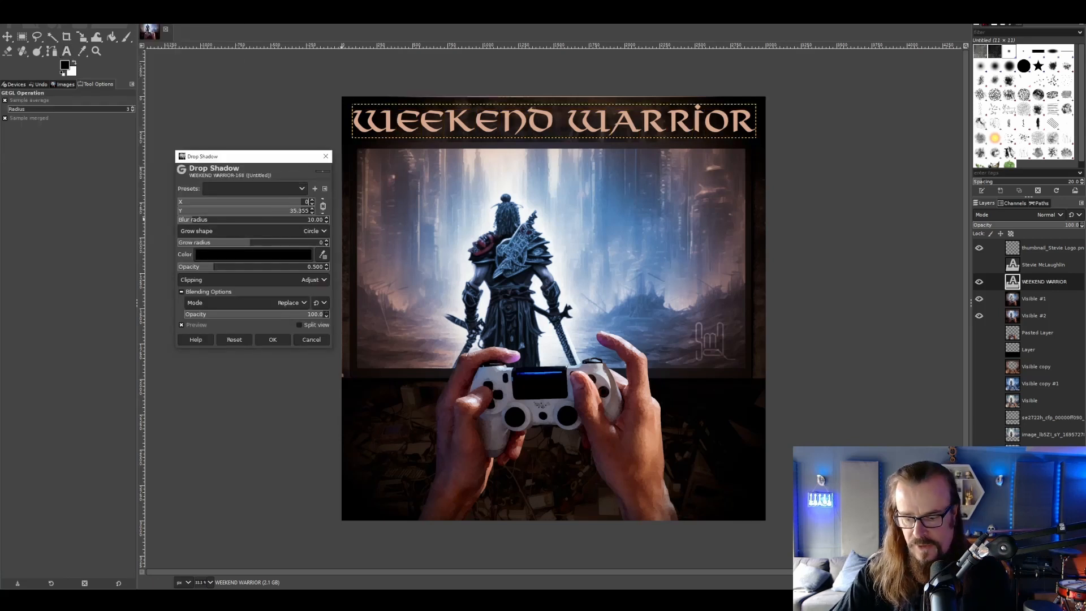
{"action": "key", "text": "Tab"}
{"action": "left_click_drag", "start_coordinate": [271, 219], "coordinate": [145, 224]}
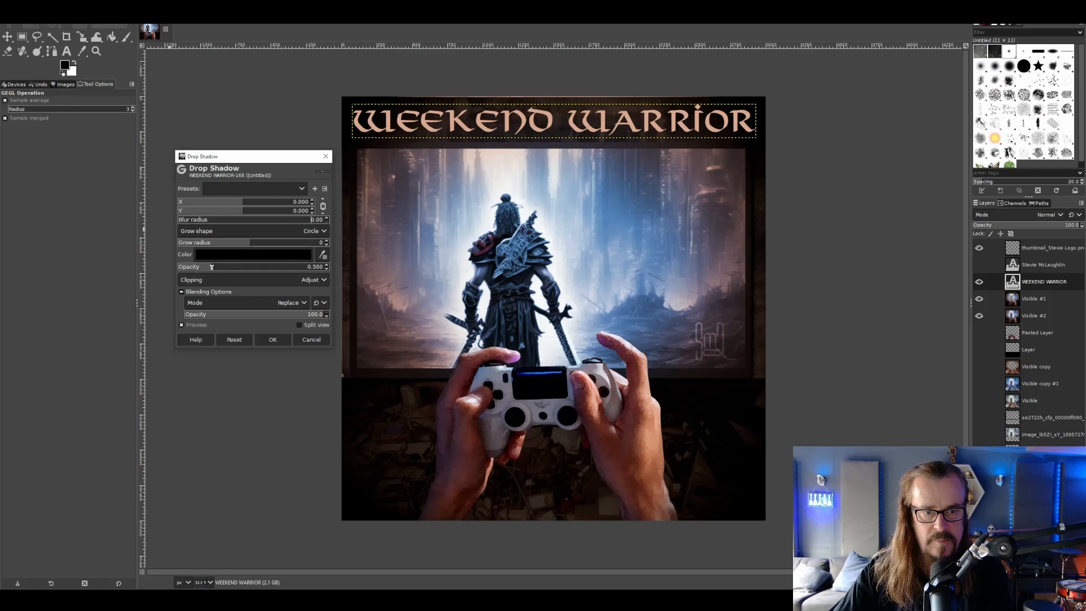
{"action": "left_click_drag", "start_coordinate": [209, 267], "coordinate": [433, 287]}
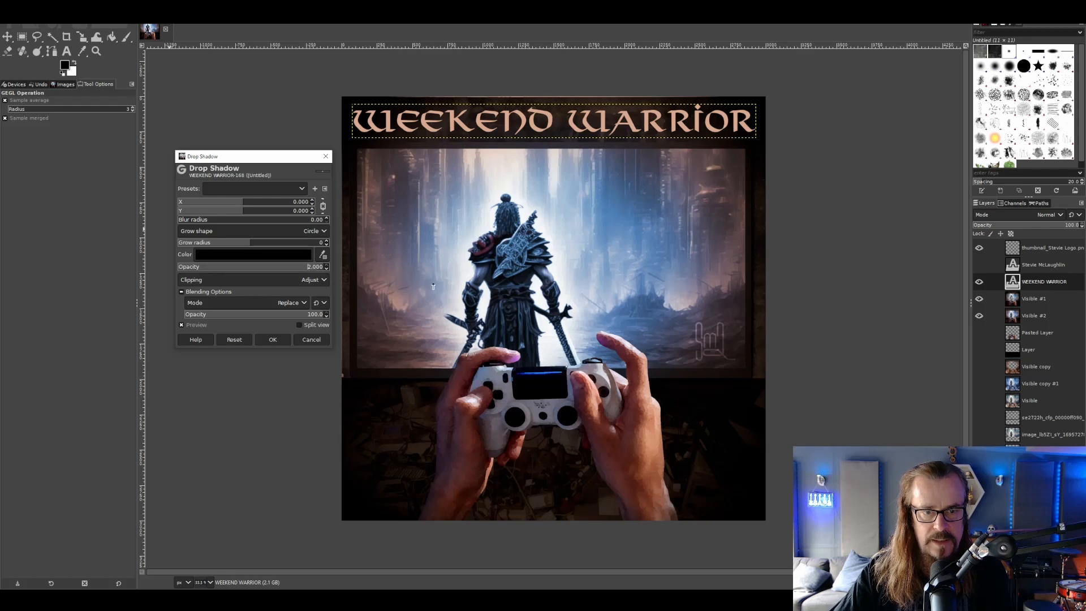
{"action": "left_click", "coordinate": [246, 255]}
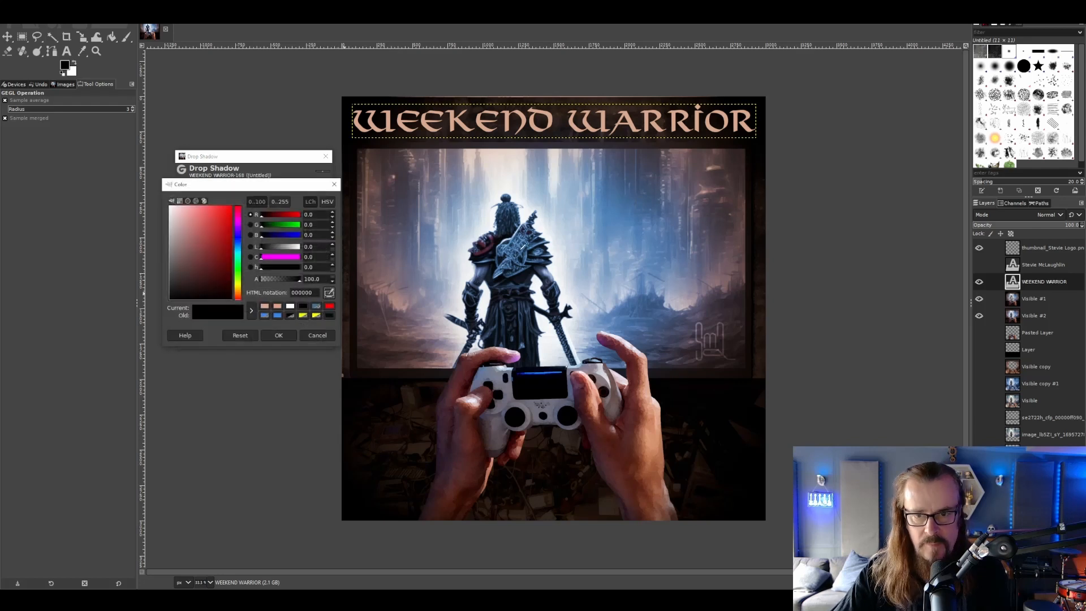
{"action": "left_click", "coordinate": [515, 249]}
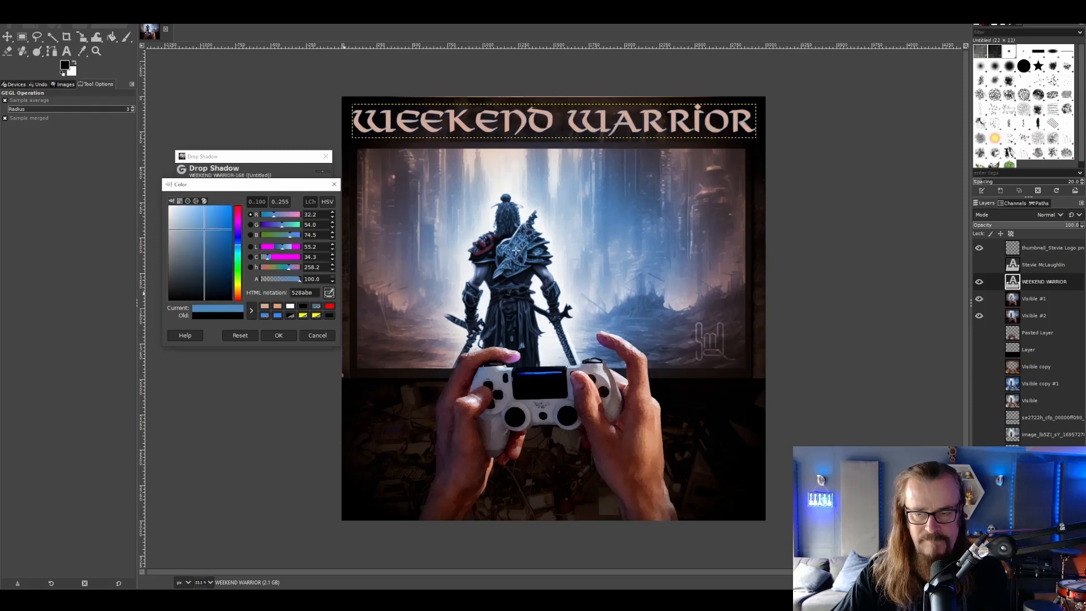
{"action": "left_click", "coordinate": [278, 335]}
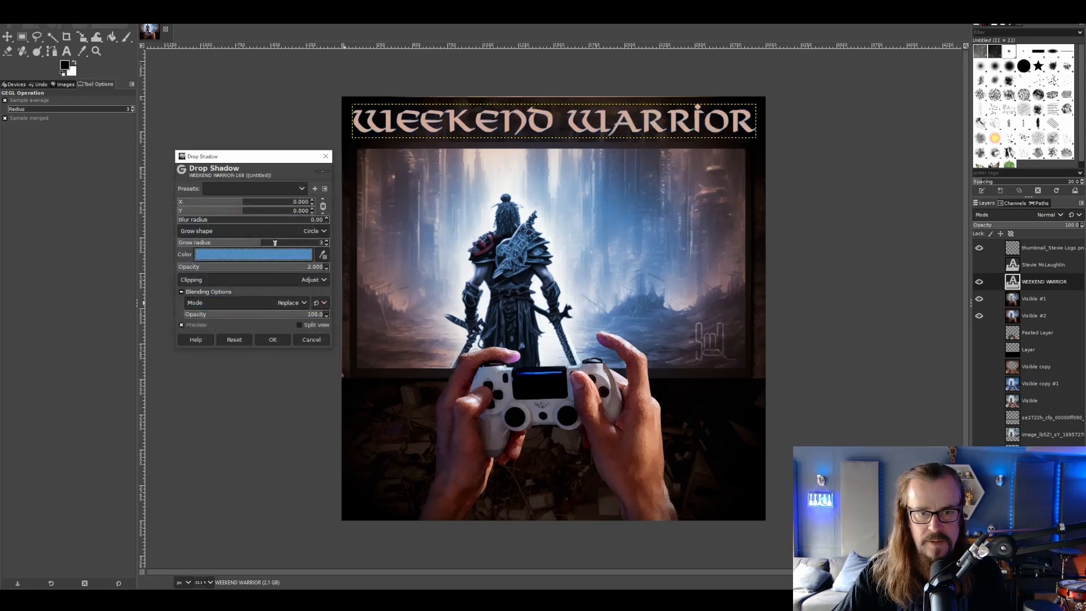
{"action": "left_click_drag", "start_coordinate": [254, 244], "coordinate": [276, 247]}
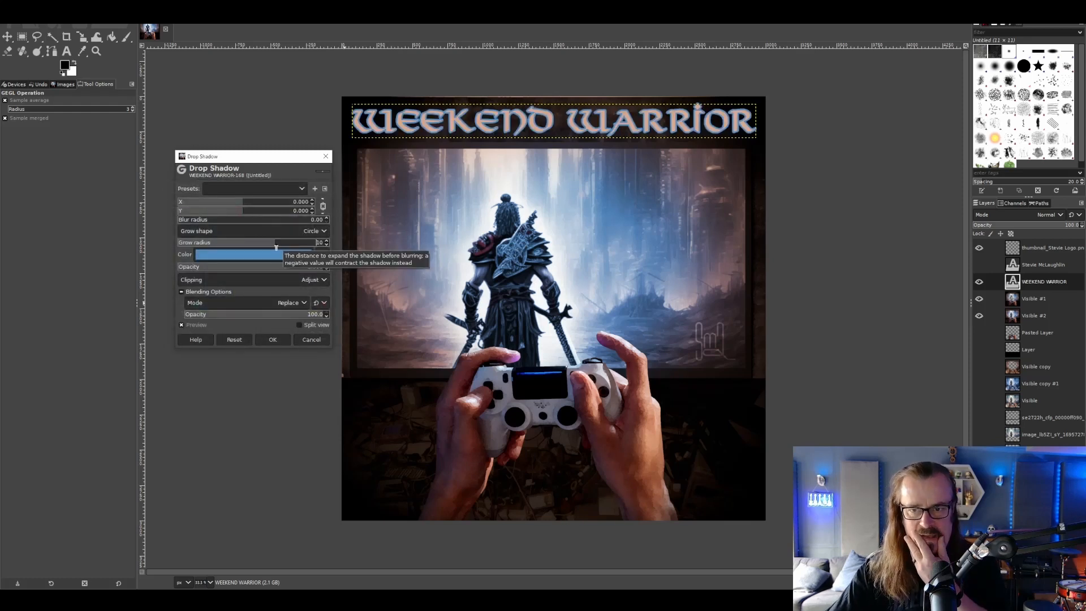
{"action": "left_click", "coordinate": [311, 339]}
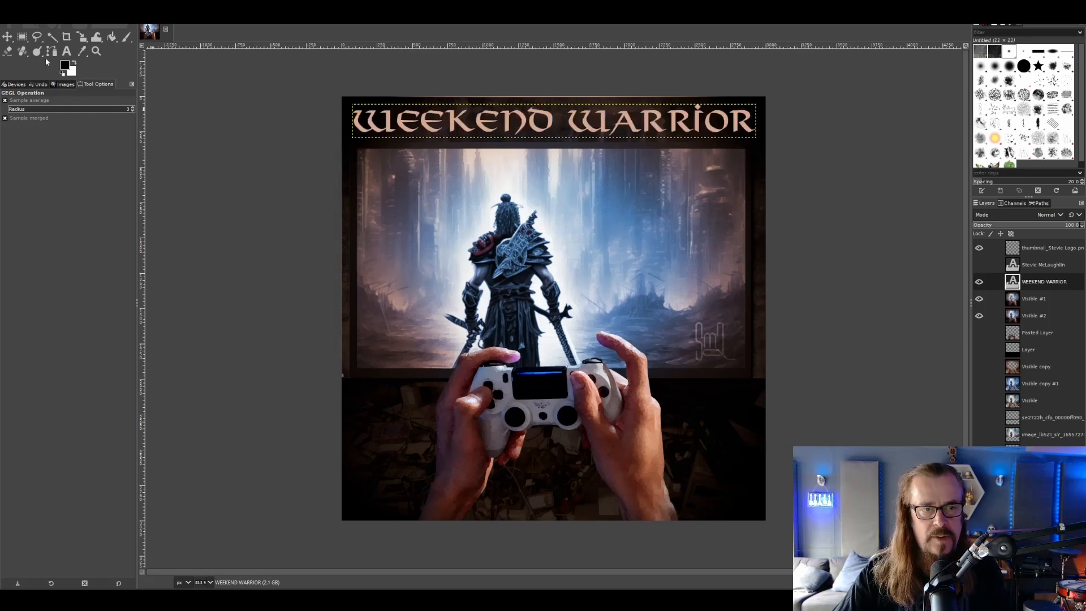
{"action": "left_click", "coordinate": [64, 52]}
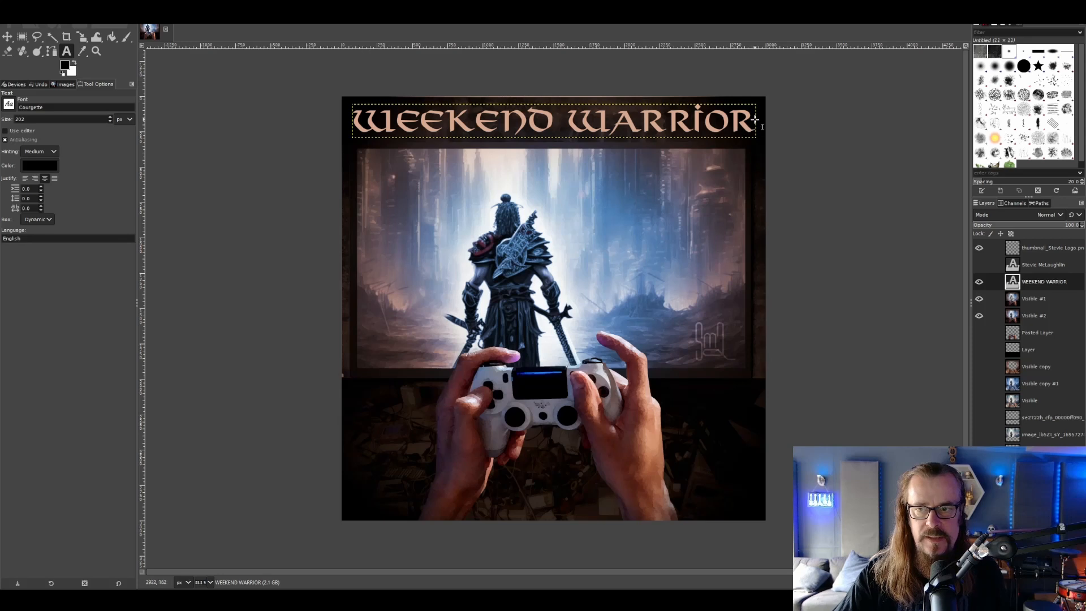
Step: Recolour all the WEEKEND WARRIOR title letters to the recently used bright blue (328af1)
{"action": "left_click_drag", "start_coordinate": [752, 120], "coordinate": [356, 121]}
{"action": "left_click", "coordinate": [480, 91]}
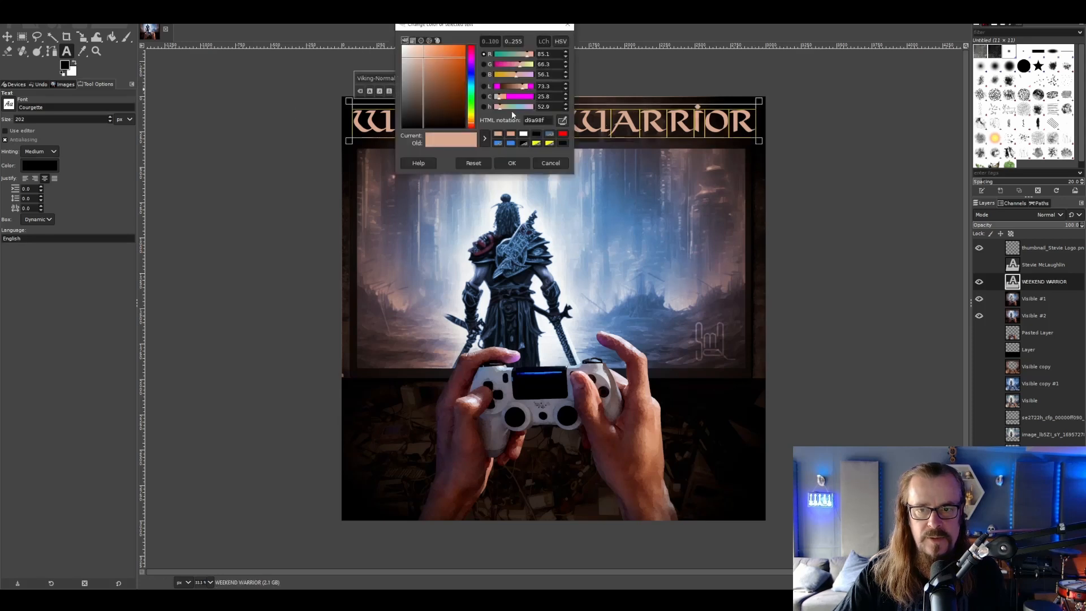
{"action": "left_click", "coordinate": [511, 144]}
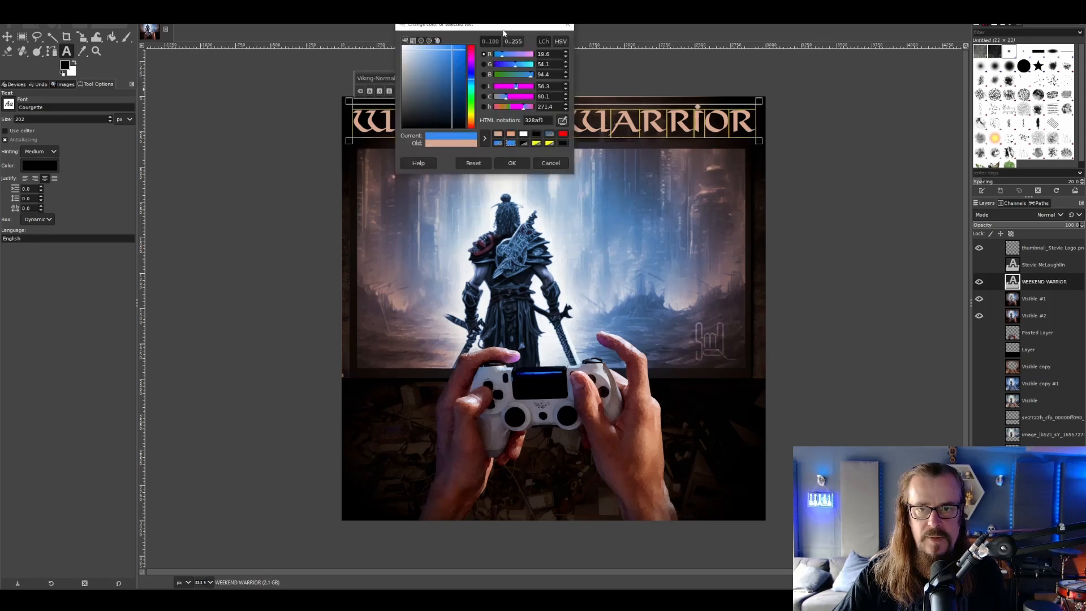
{"action": "key", "text": "Return"}
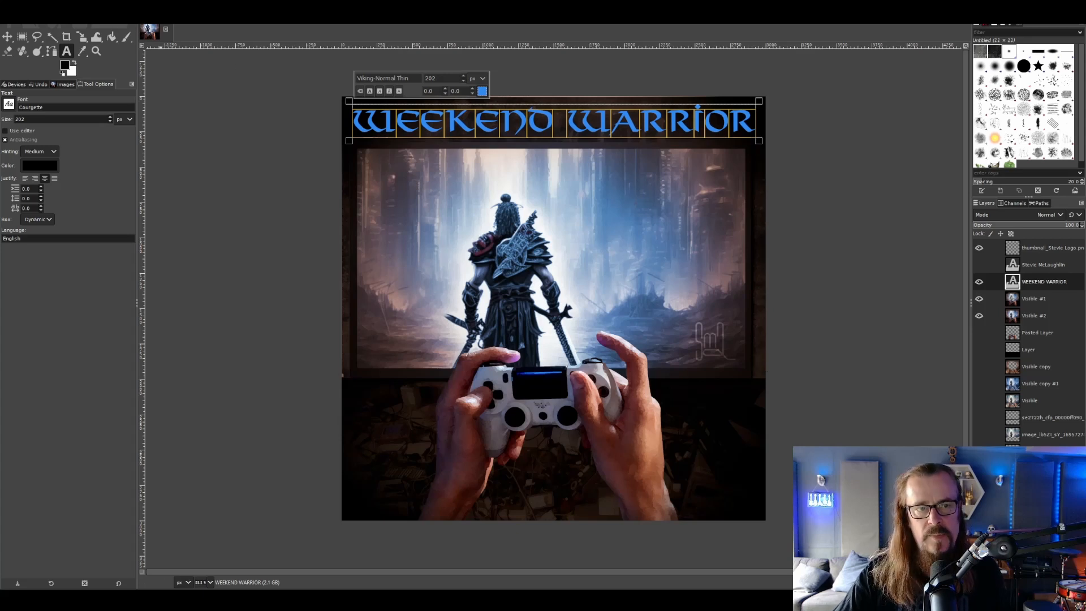
{"action": "key", "text": "m"}
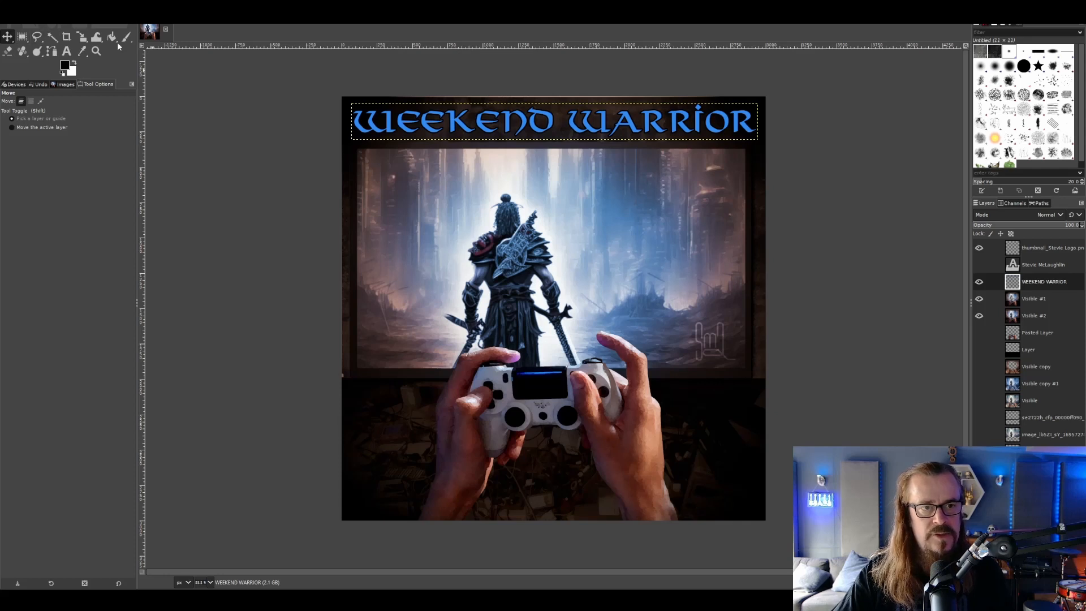
Step: Stretch the title, unlocked from its aspect ratio, to 2874 × 473 px, then show and select the name text layer
{"action": "left_click", "coordinate": [81, 36]}
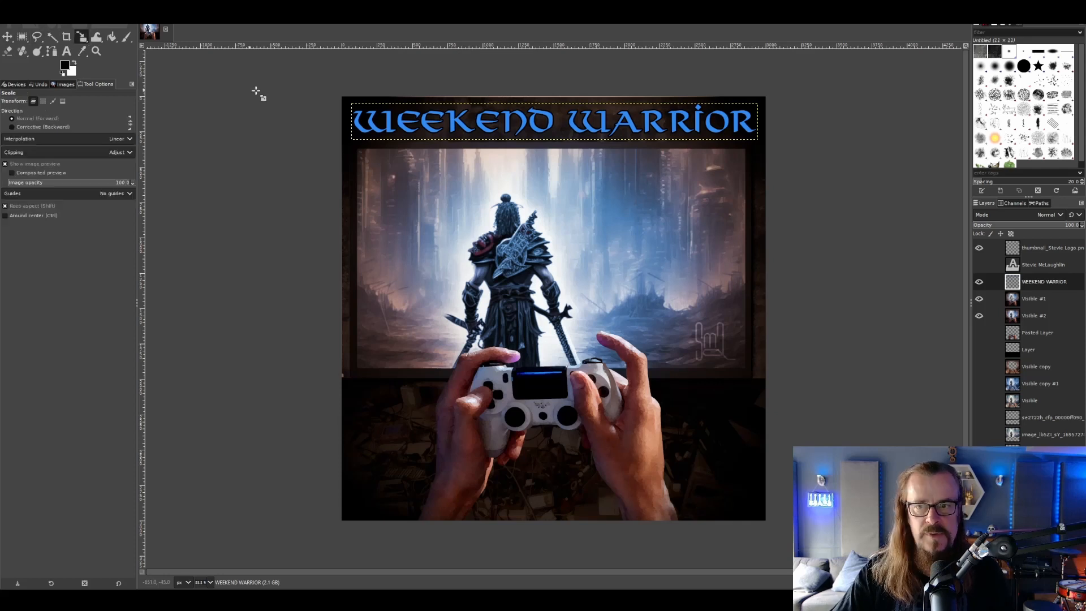
{"action": "left_click", "coordinate": [572, 123]}
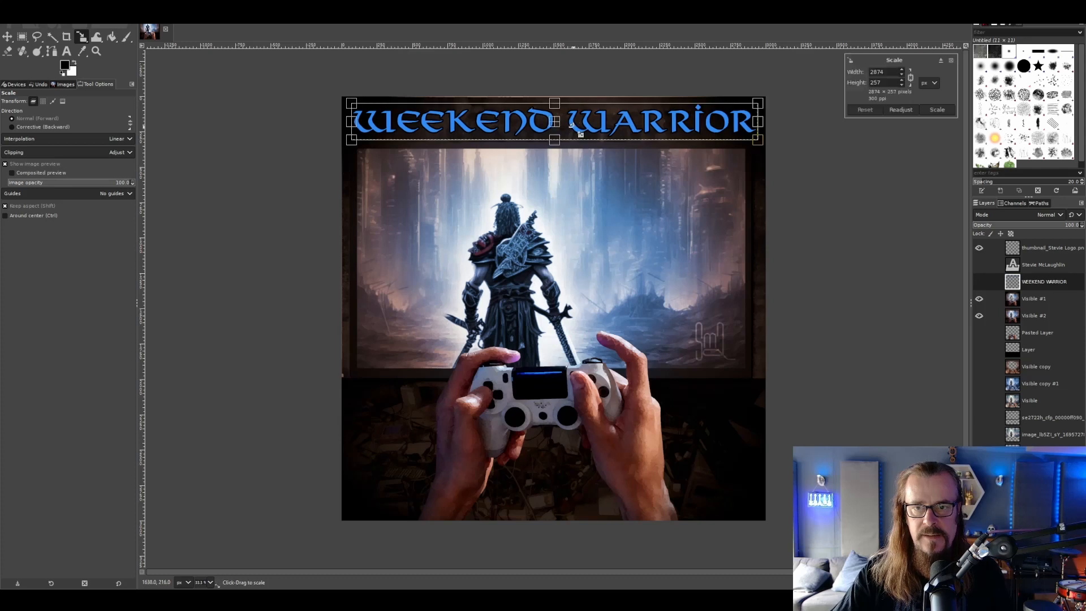
{"action": "left_click", "coordinate": [911, 79]}
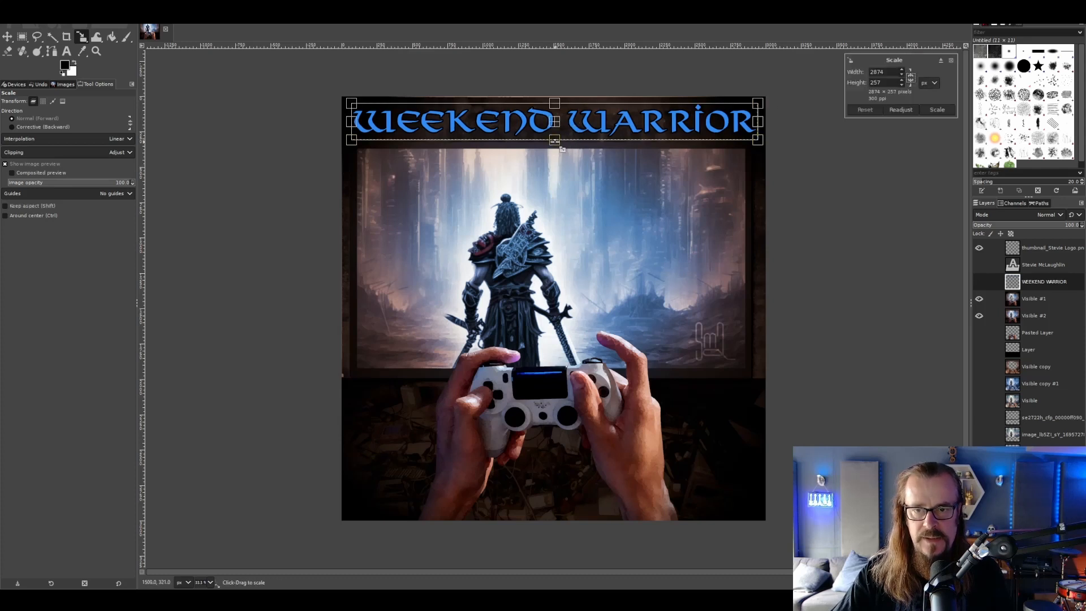
{"action": "left_click_drag", "start_coordinate": [562, 149], "coordinate": [551, 171]}
{"action": "left_click", "coordinate": [936, 110]}
{"action": "left_click", "coordinate": [979, 265]}
{"action": "left_click", "coordinate": [1012, 265]}
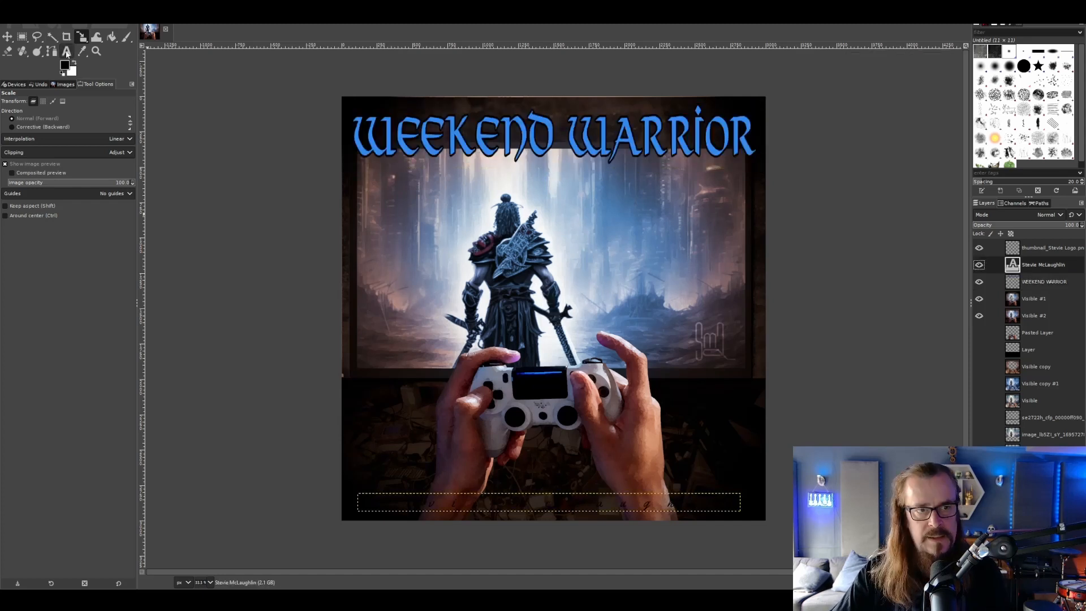
Step: Open the bottom name text for editing and select its layer in the Layers panel
{"action": "left_click", "coordinate": [66, 52]}
{"action": "left_click", "coordinate": [493, 503]}
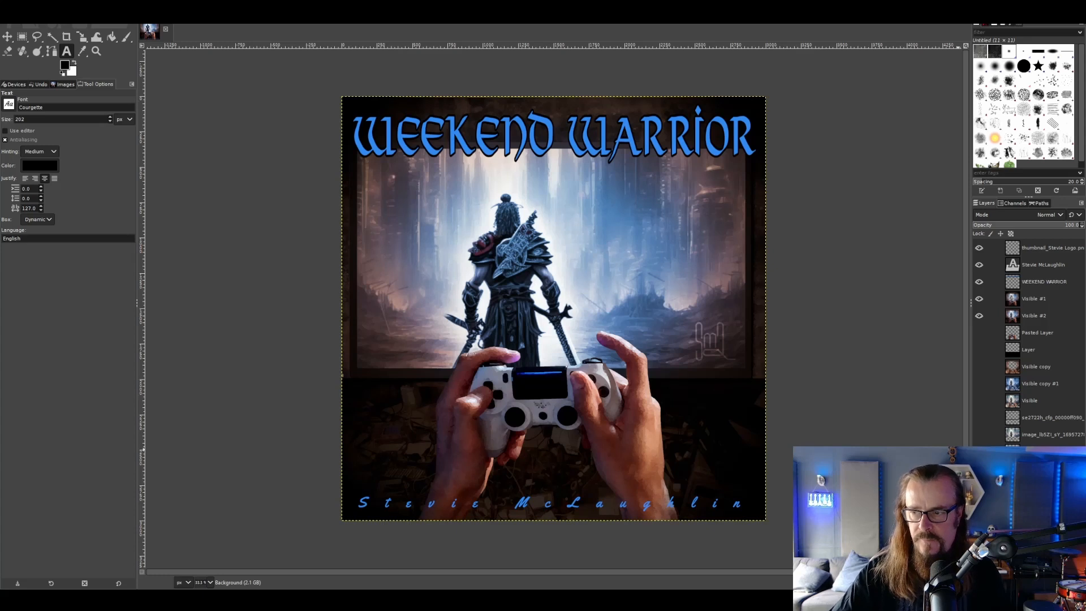
{"action": "left_click", "coordinate": [1037, 264]}
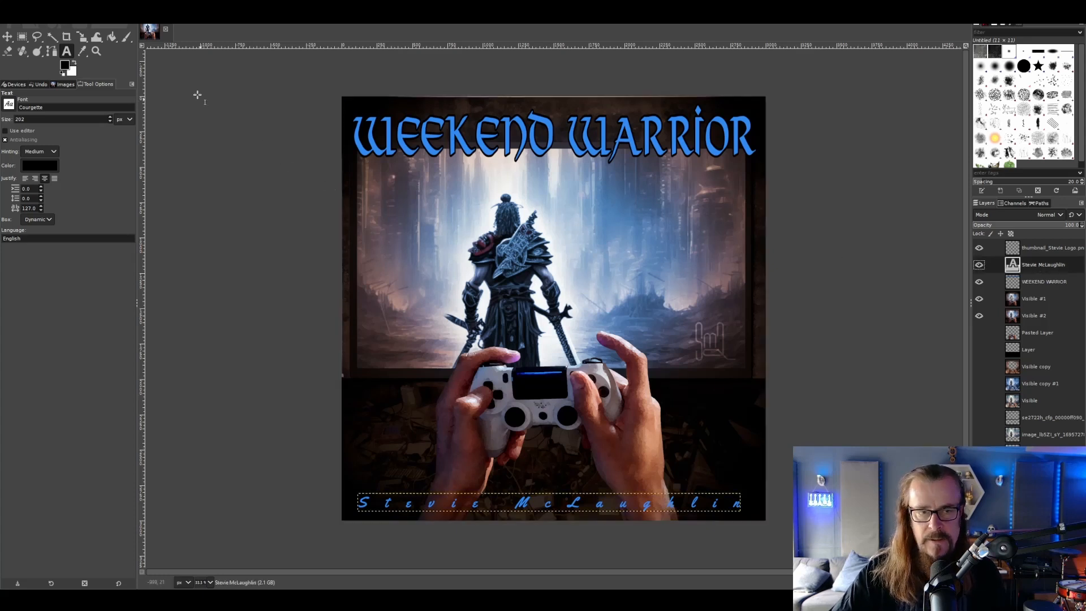